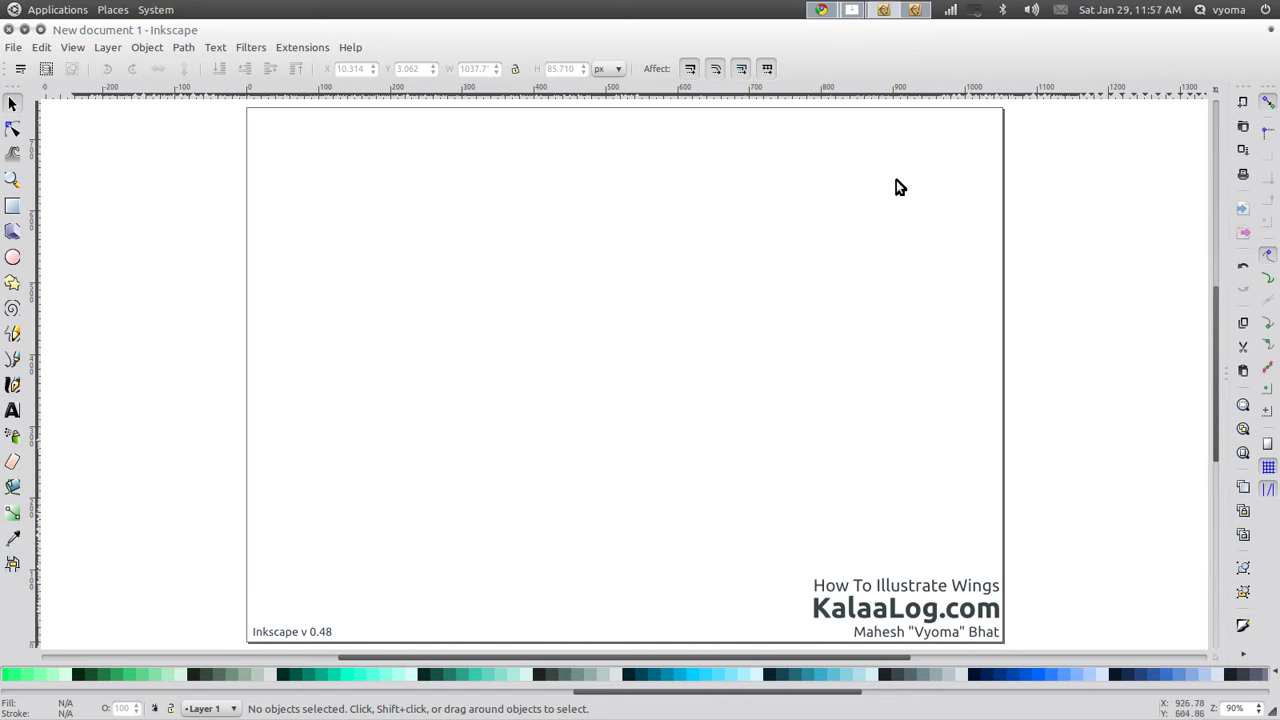
- Switch from the blank Inkscape document to Chrome showing the KalaaLog About page
{"action": "left_click", "coordinate": [824, 10]}
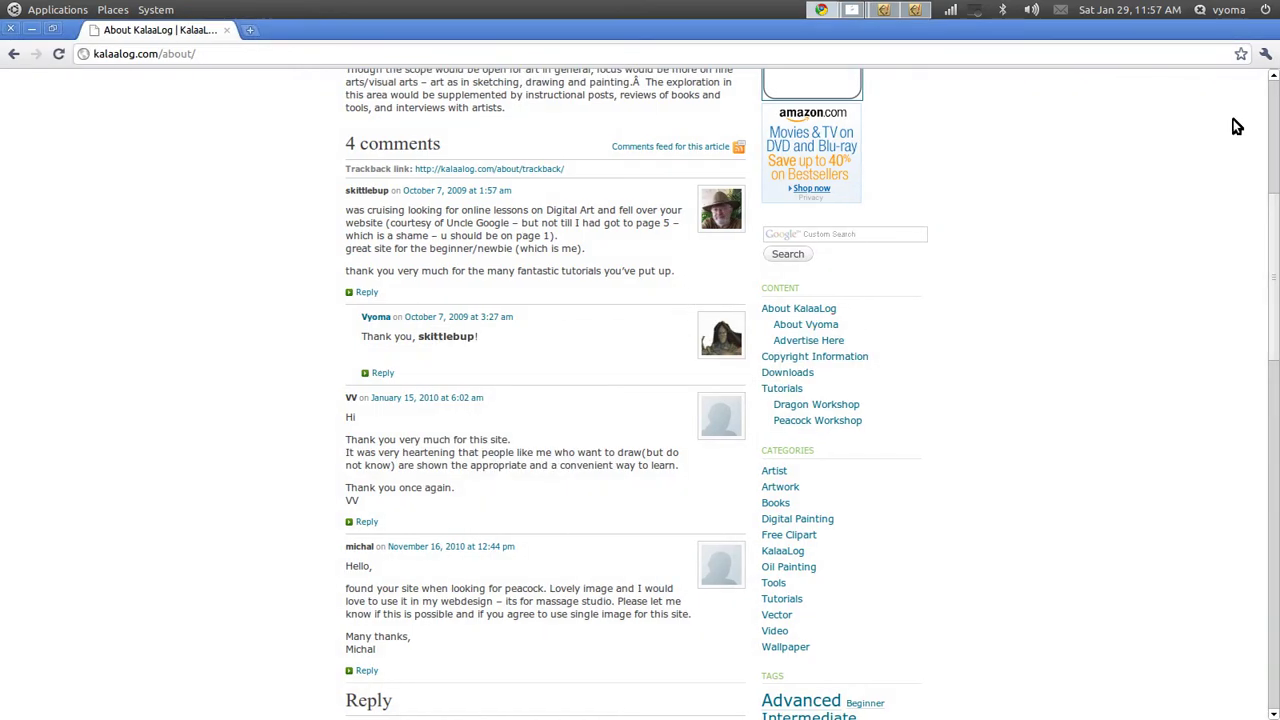
- Scroll the KalaaLog About page to the top and return to the blank Inkscape document
{"action": "scroll", "coordinate": [1237, 126], "scroll_direction": "up", "scroll_amount": 5}
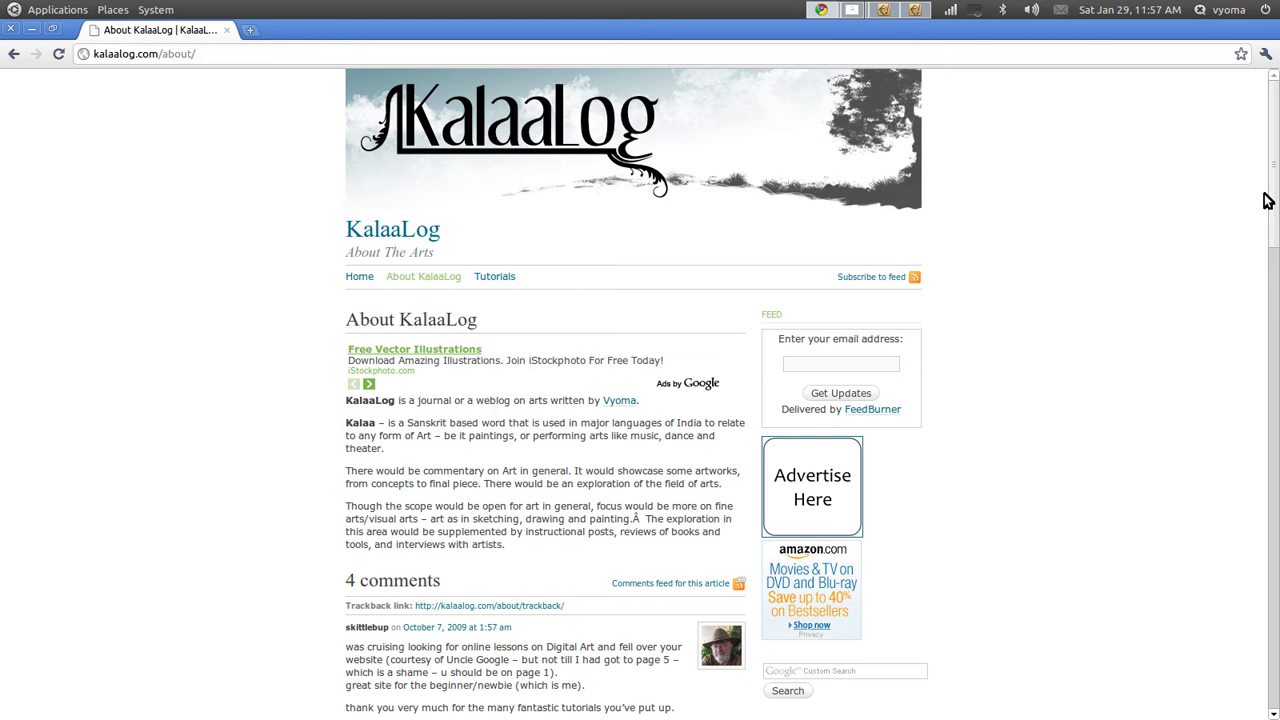
{"action": "left_click", "coordinate": [885, 12]}
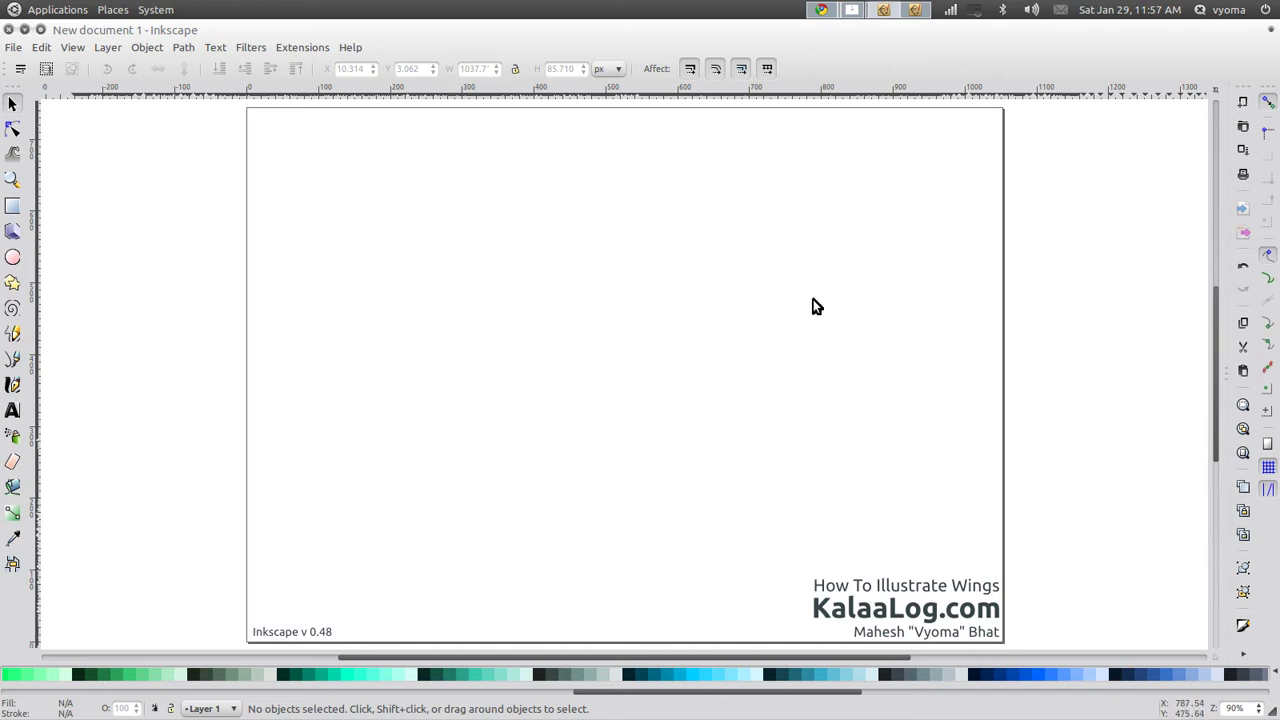
- Draw a closed five-point straight-edged wing outline left of the page centre with the Bezier pen
{"action": "left_click", "coordinate": [13, 359]}
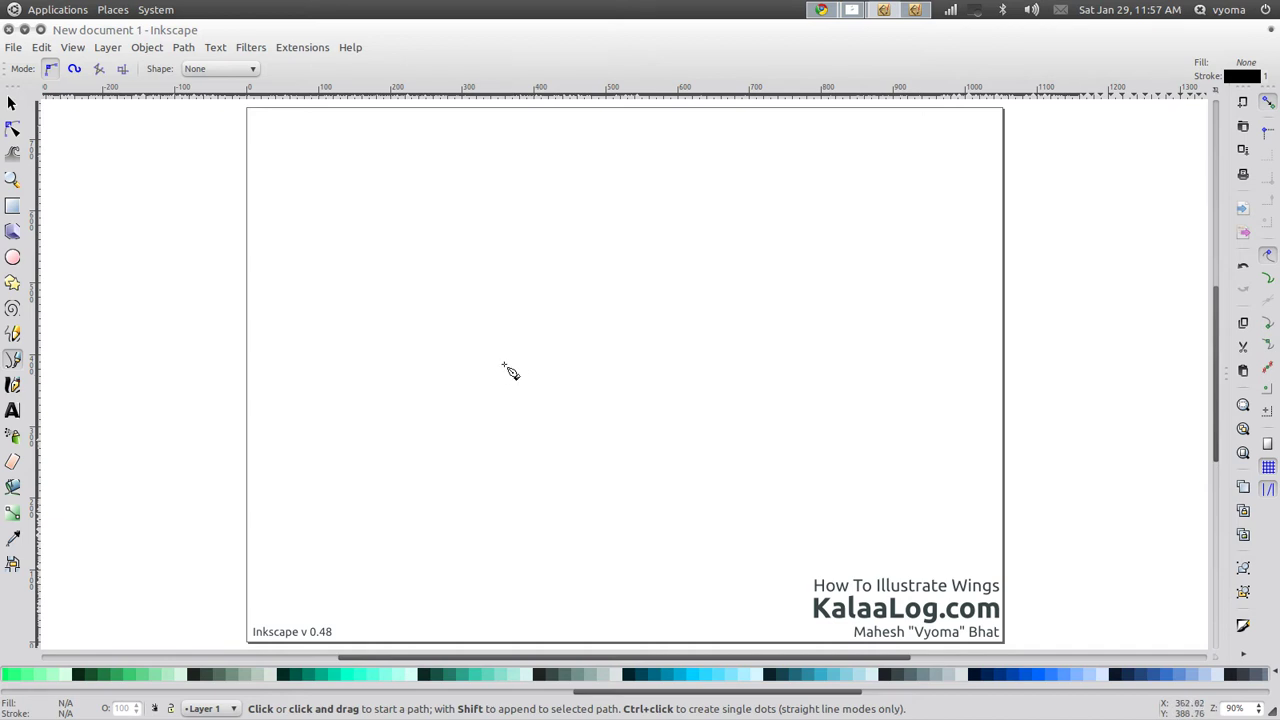
{"action": "left_click", "coordinate": [462, 373]}
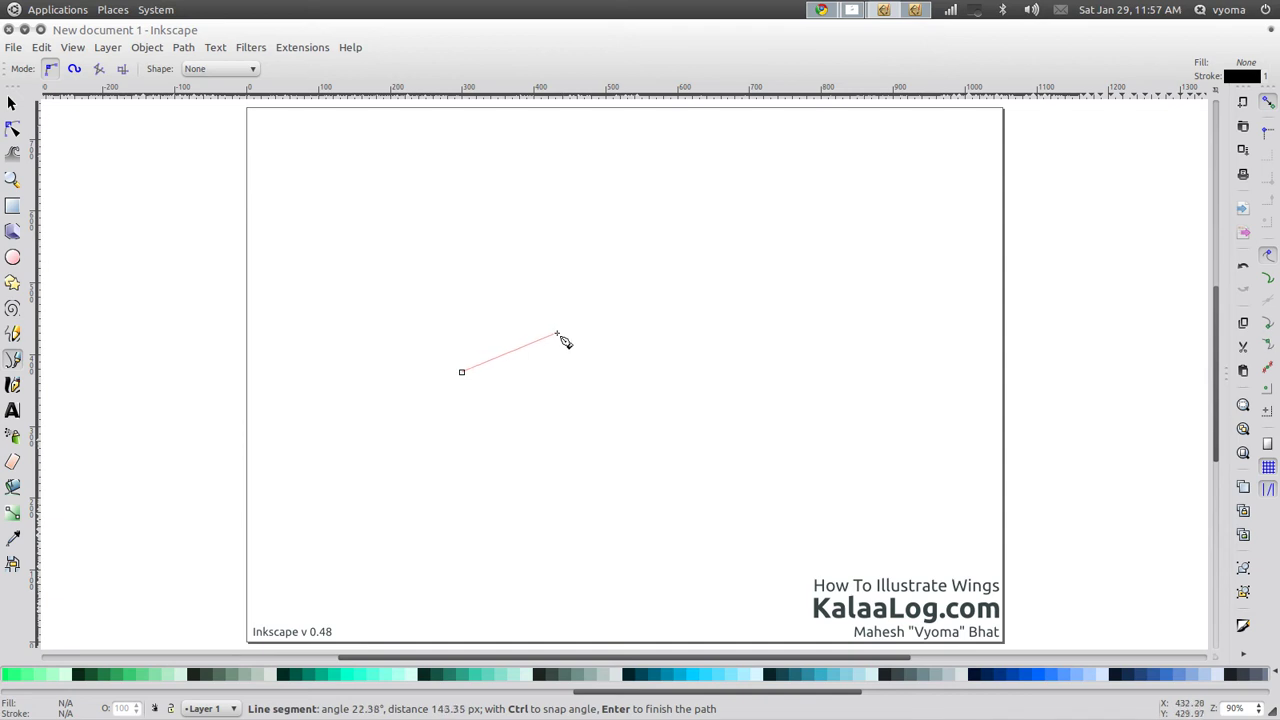
{"action": "left_click", "coordinate": [551, 332]}
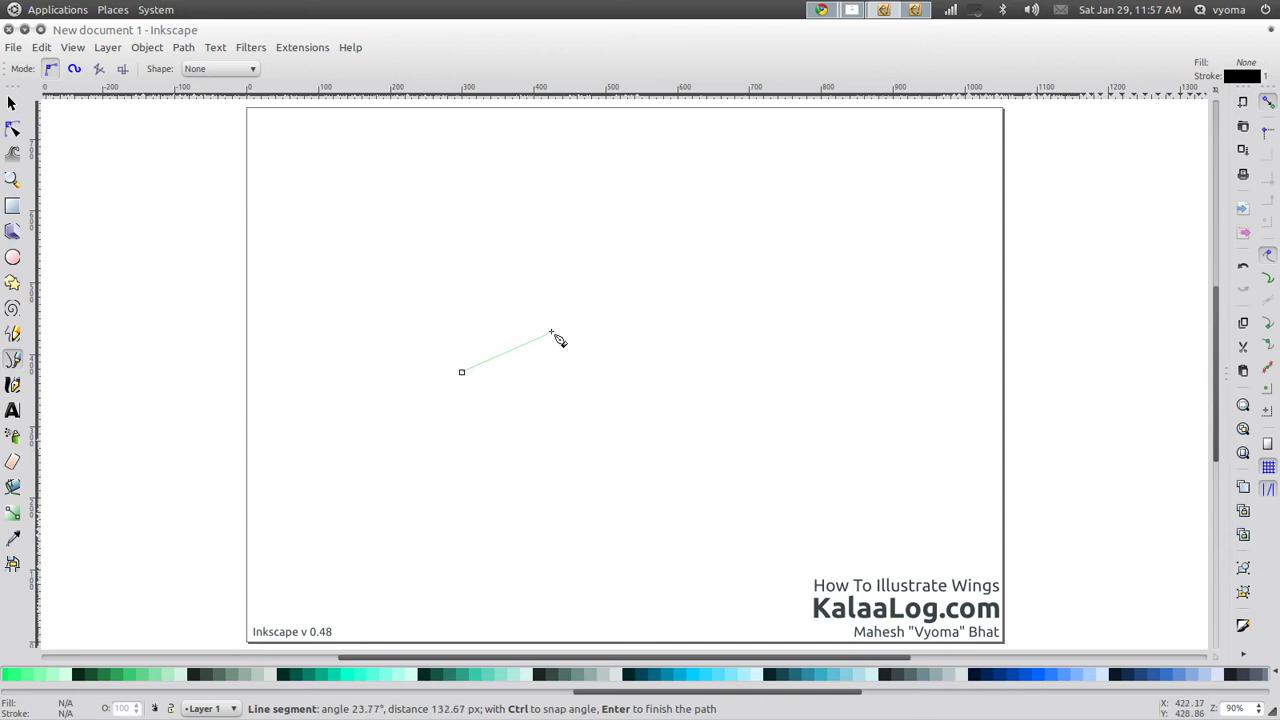
{"action": "left_click", "coordinate": [736, 268]}
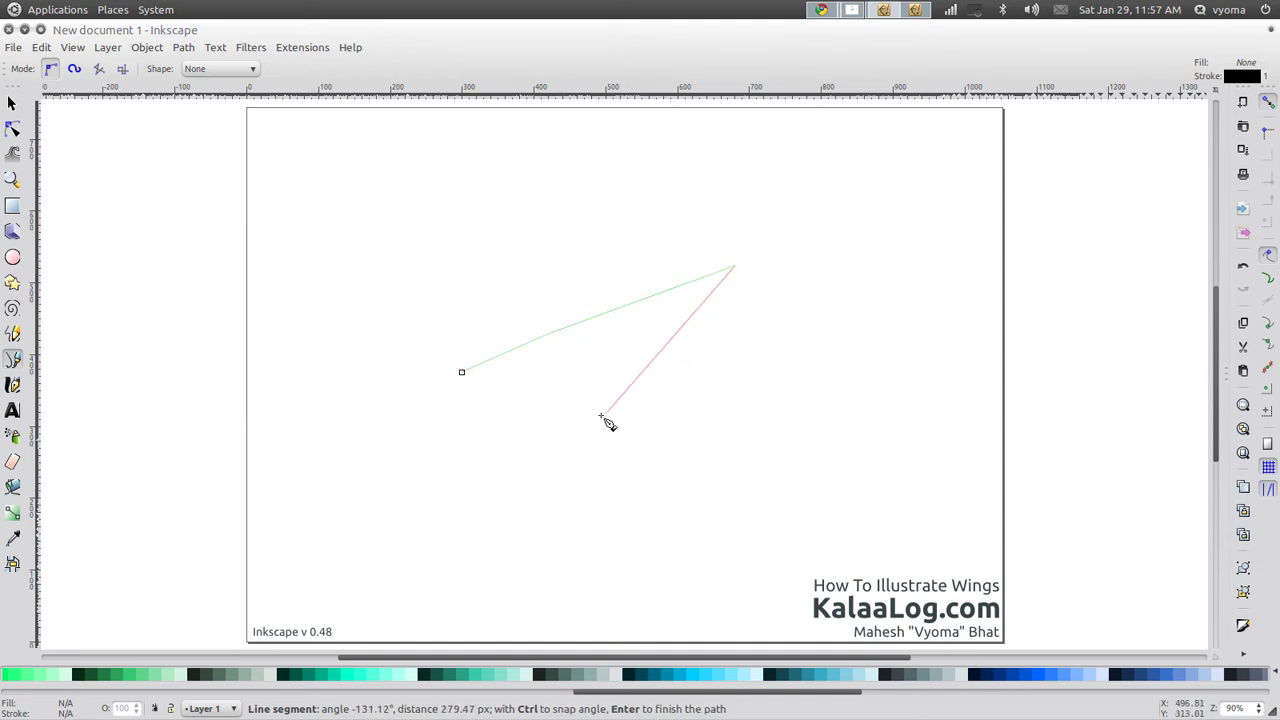
{"action": "left_click", "coordinate": [567, 382]}
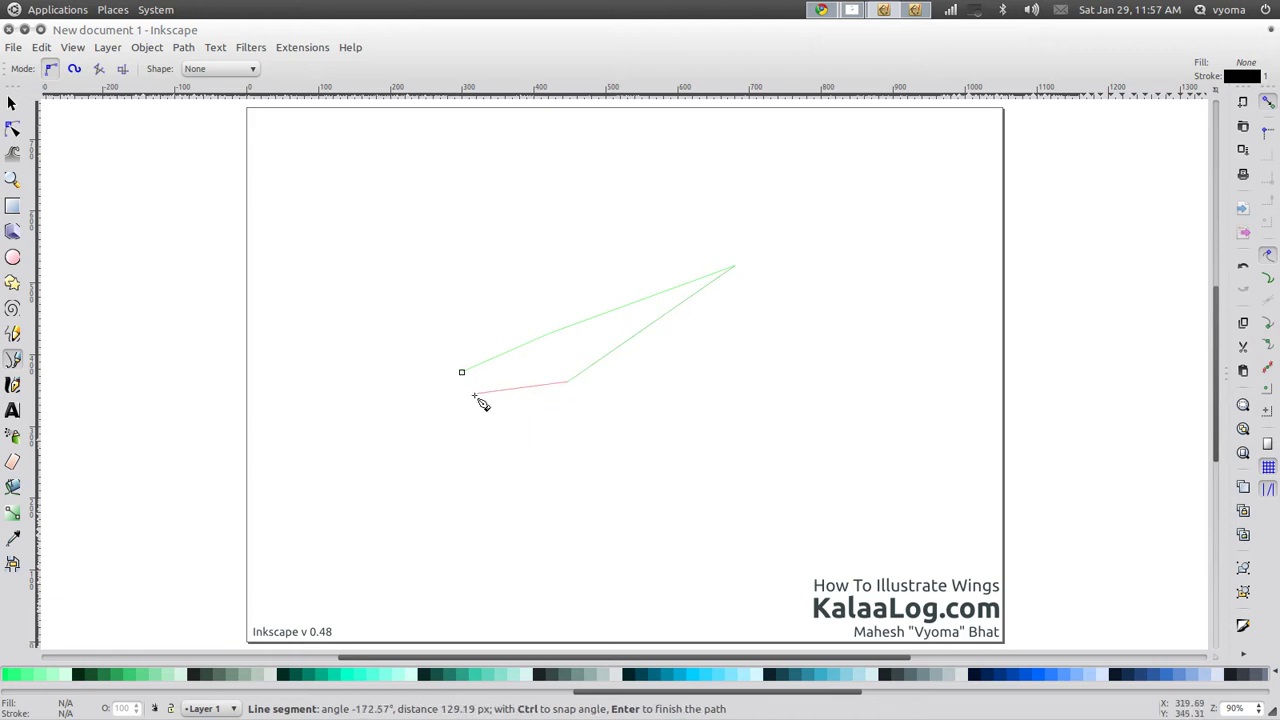
{"action": "left_click", "coordinate": [470, 388]}
{"action": "left_click", "coordinate": [461, 375]}
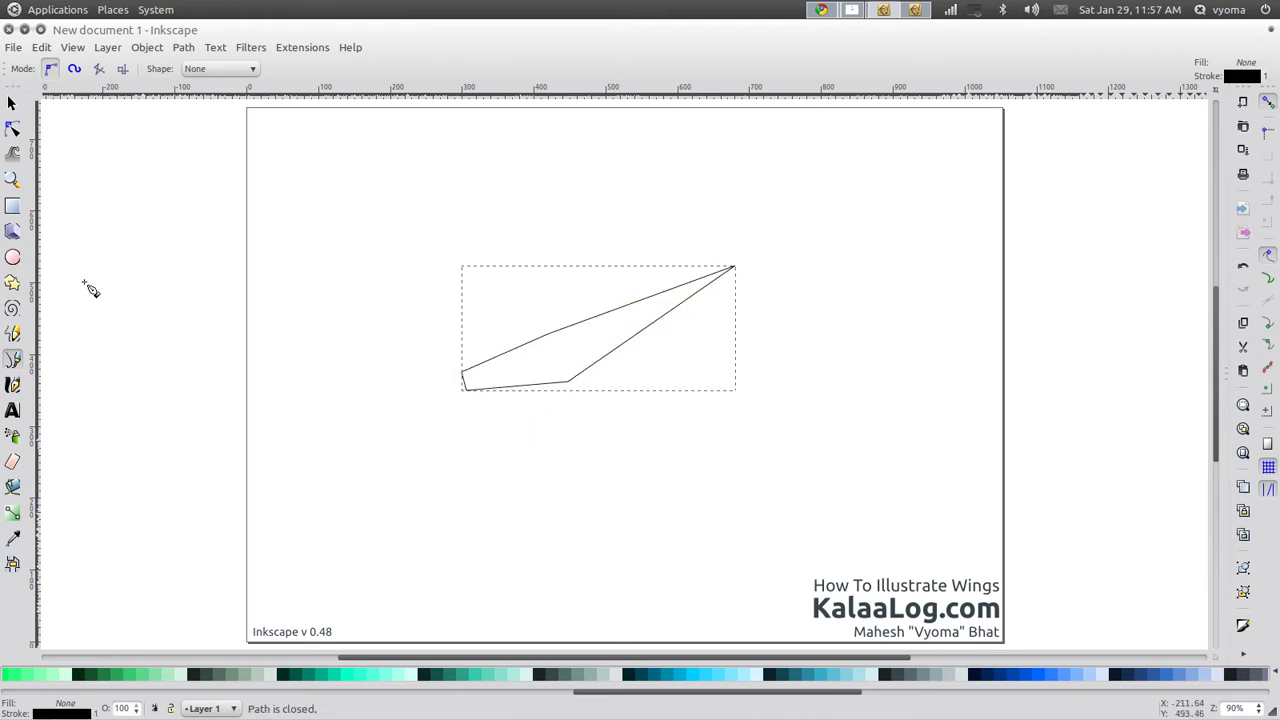
- Bend the outline's edges into smooth wing curves, adding a sixth node on the right curve
{"action": "left_click", "coordinate": [13, 129]}
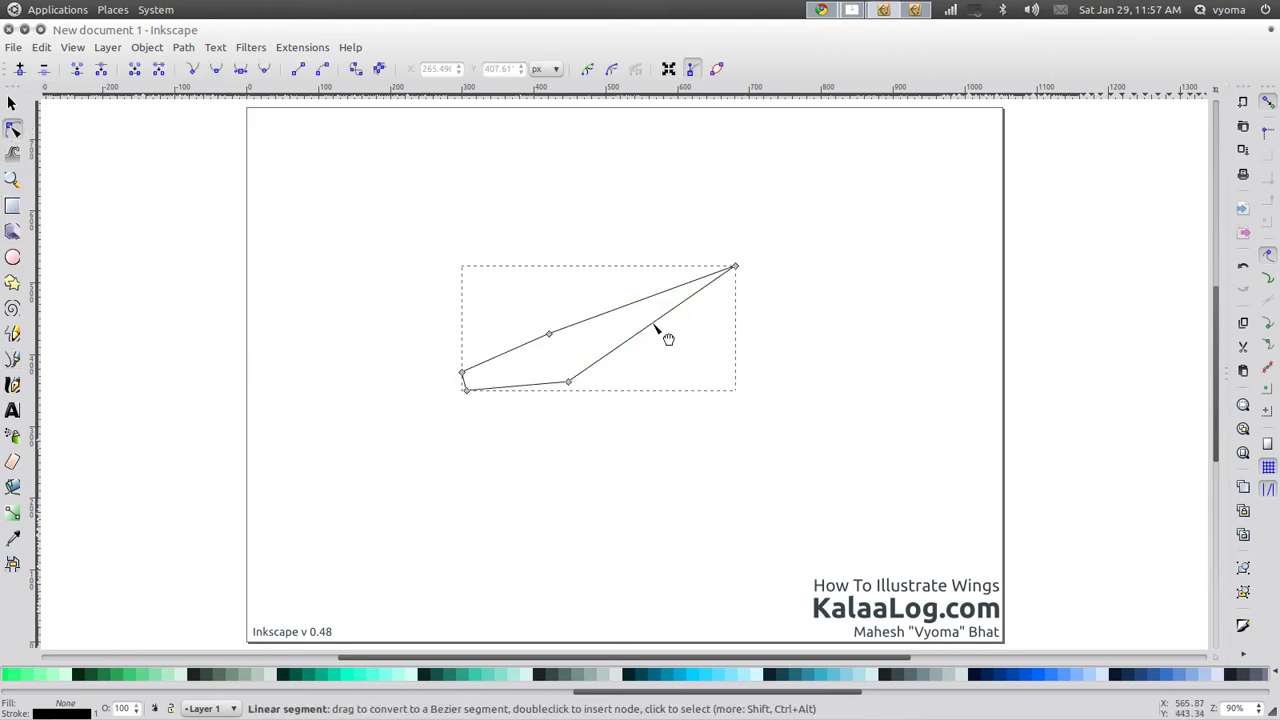
{"action": "left_click_drag", "start_coordinate": [656, 327], "coordinate": [694, 369]}
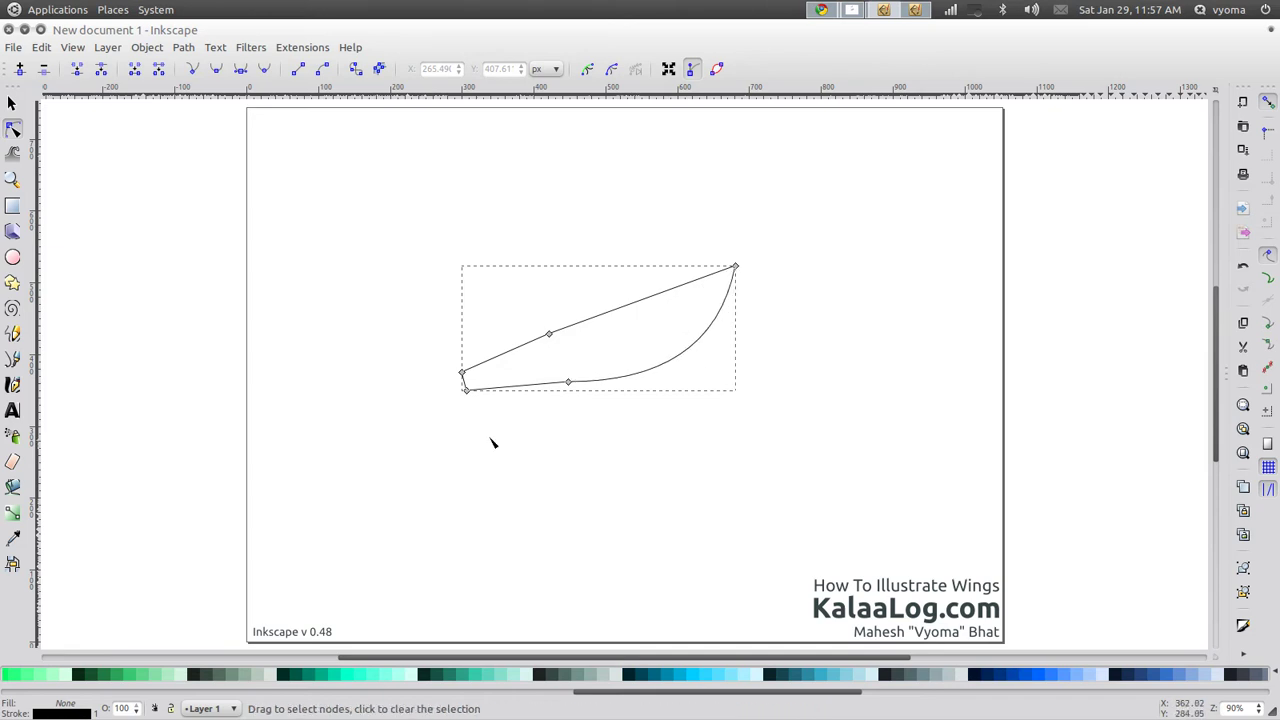
{"action": "left_click_drag", "start_coordinate": [506, 354], "coordinate": [604, 320]}
{"action": "left_click_drag", "start_coordinate": [677, 283], "coordinate": [690, 288]}
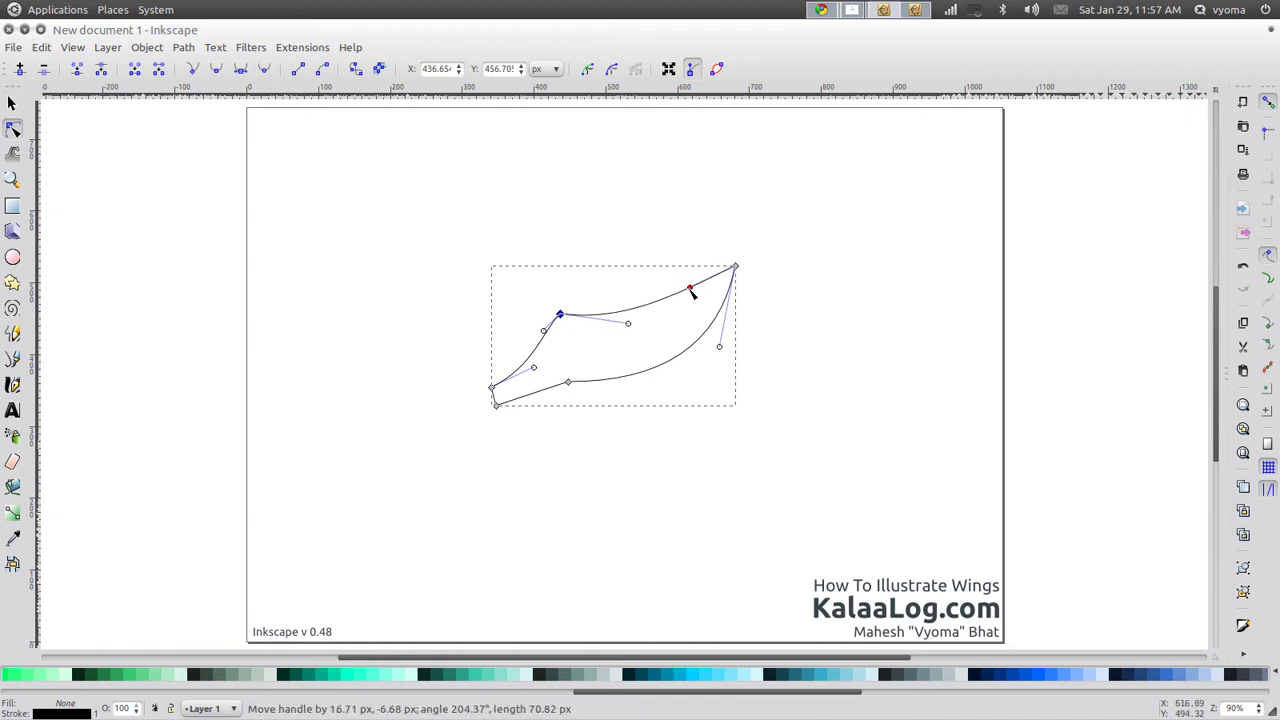
{"action": "left_click_drag", "start_coordinate": [631, 326], "coordinate": [629, 313]}
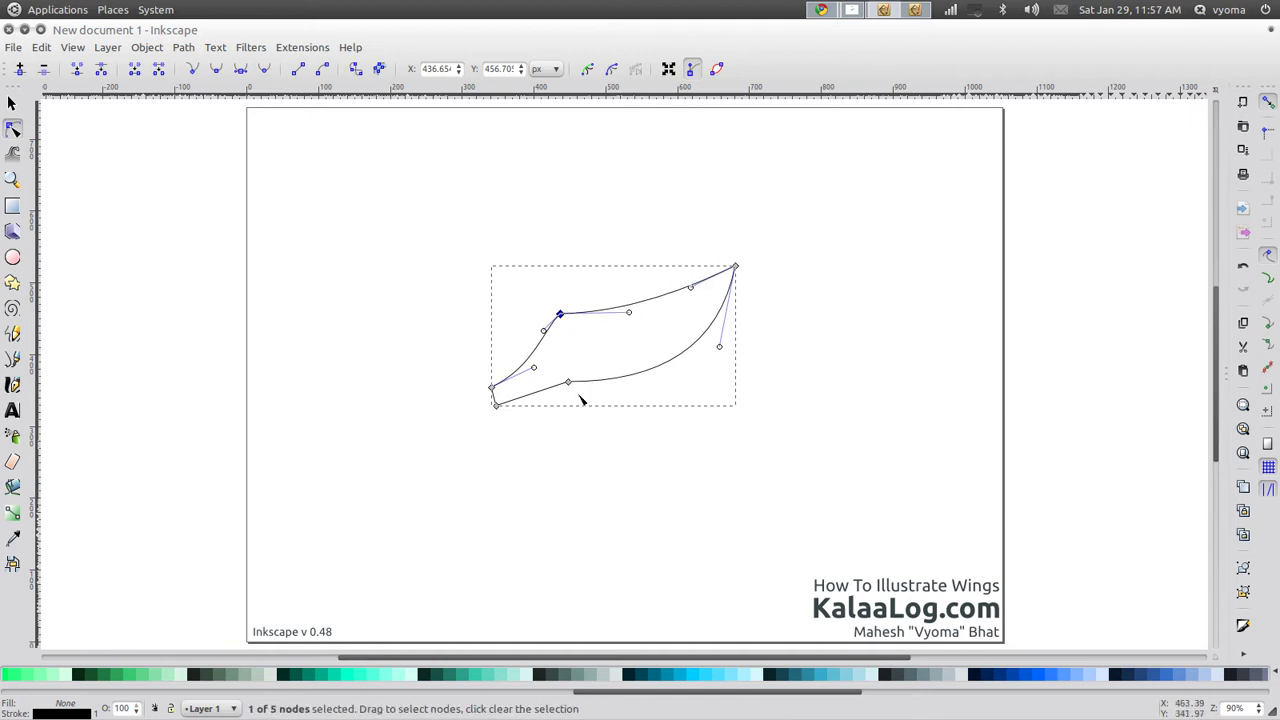
{"action": "left_click_drag", "start_coordinate": [568, 383], "coordinate": [586, 368]}
{"action": "left_click_drag", "start_coordinate": [497, 405], "coordinate": [548, 357]}
{"action": "left_click_drag", "start_coordinate": [658, 358], "coordinate": [660, 372]}
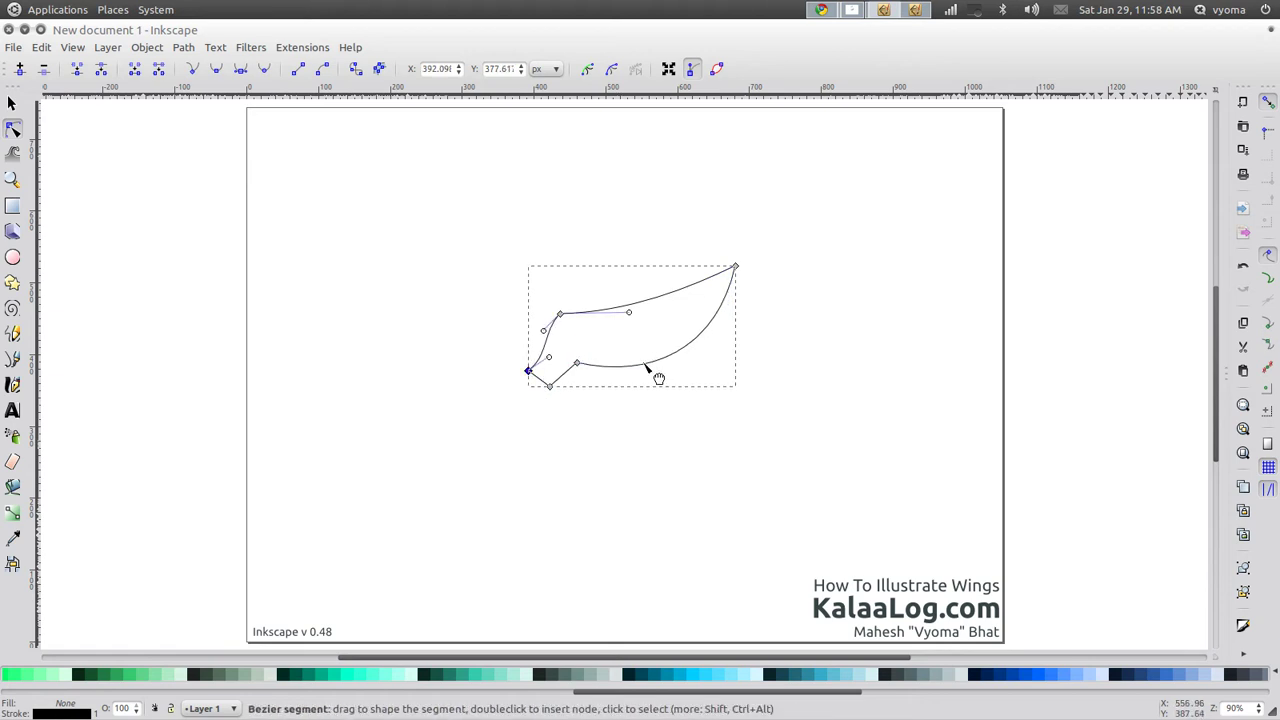
{"action": "left_click_drag", "start_coordinate": [577, 362], "coordinate": [592, 366]}
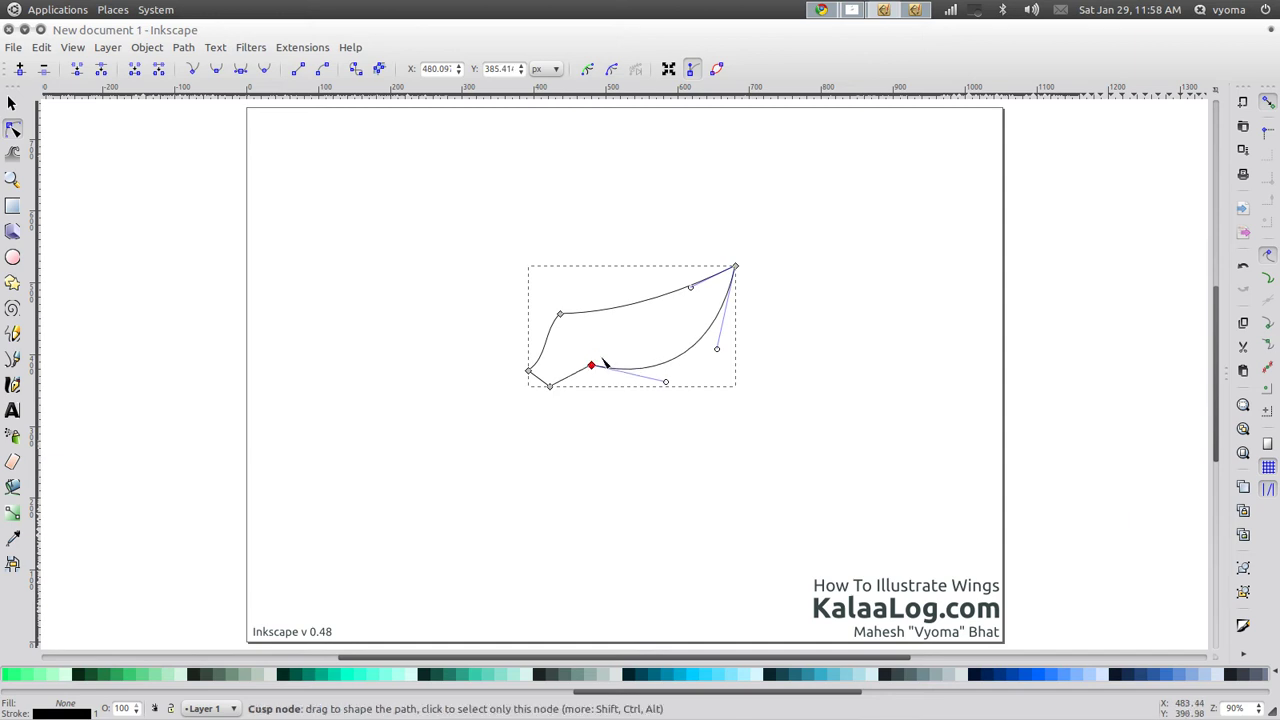
{"action": "double_click", "coordinate": [714, 331]}
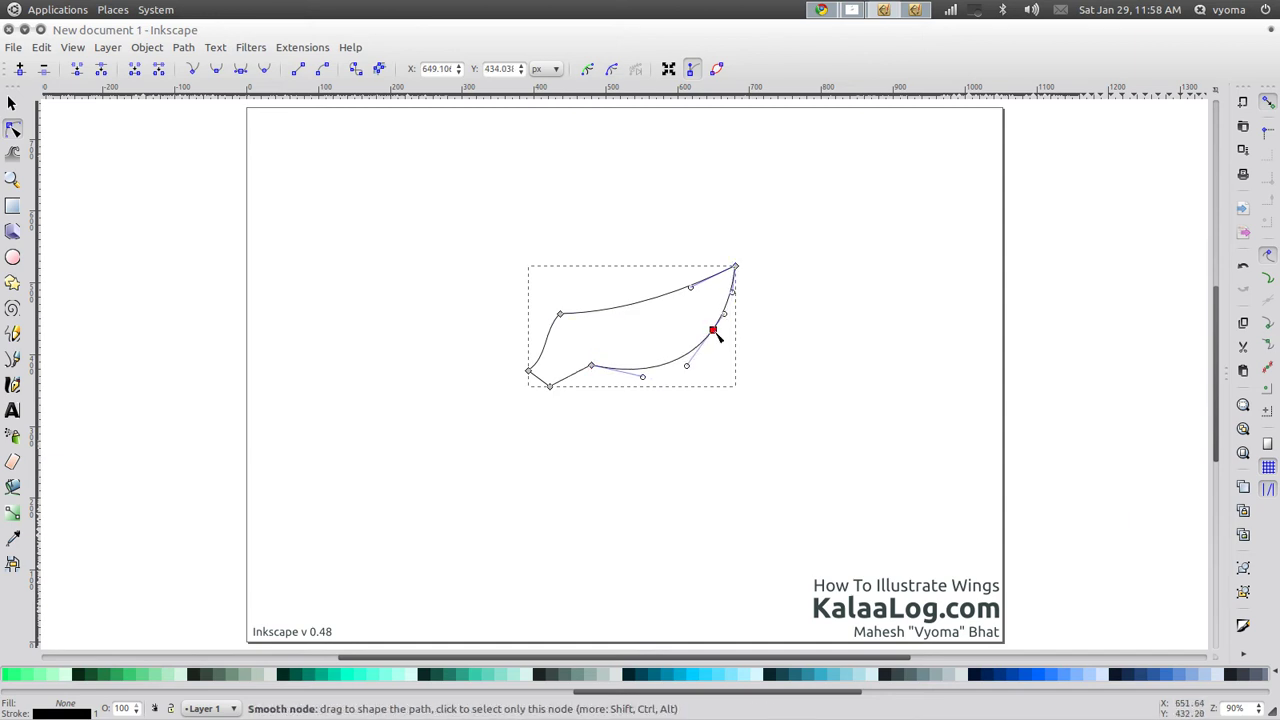
{"action": "left_click_drag", "start_coordinate": [714, 331], "coordinate": [722, 344]}
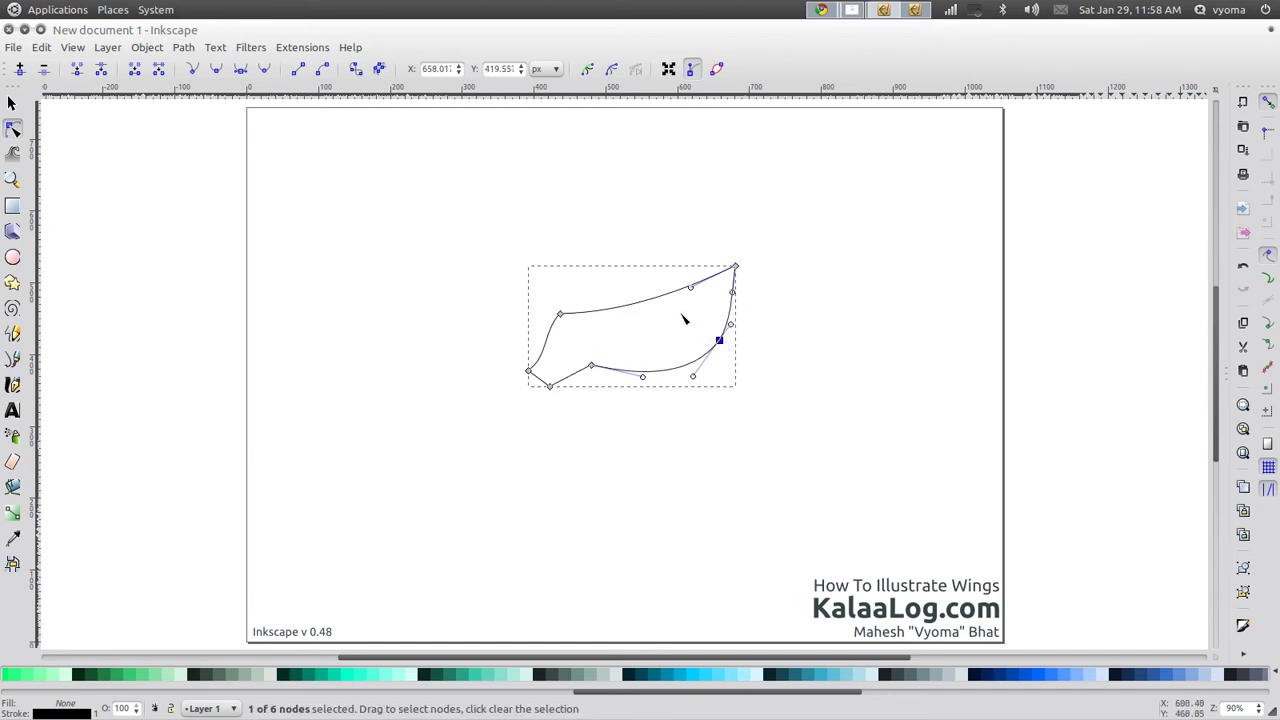
{"action": "left_click", "coordinate": [718, 424]}
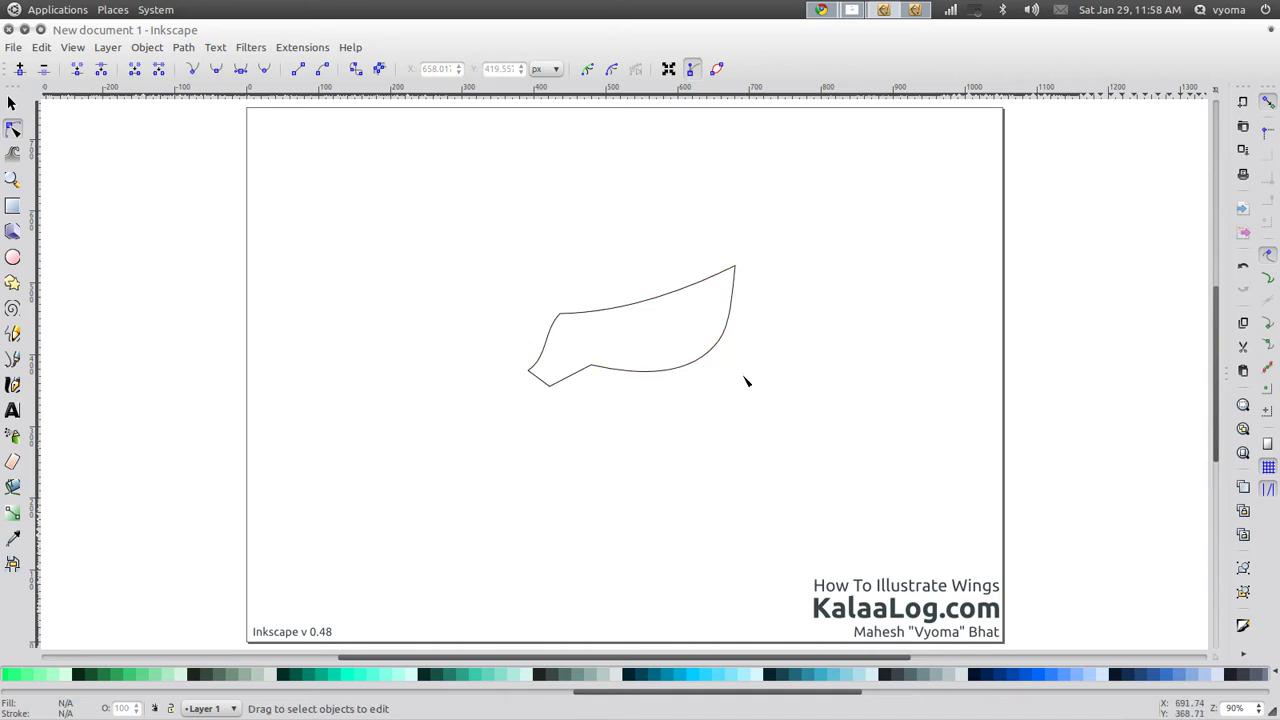
- In GIMP, paint a new wing outline below the samples with the Paintbrush in dark grey-blue
{"action": "left_click", "coordinate": [851, 15]}
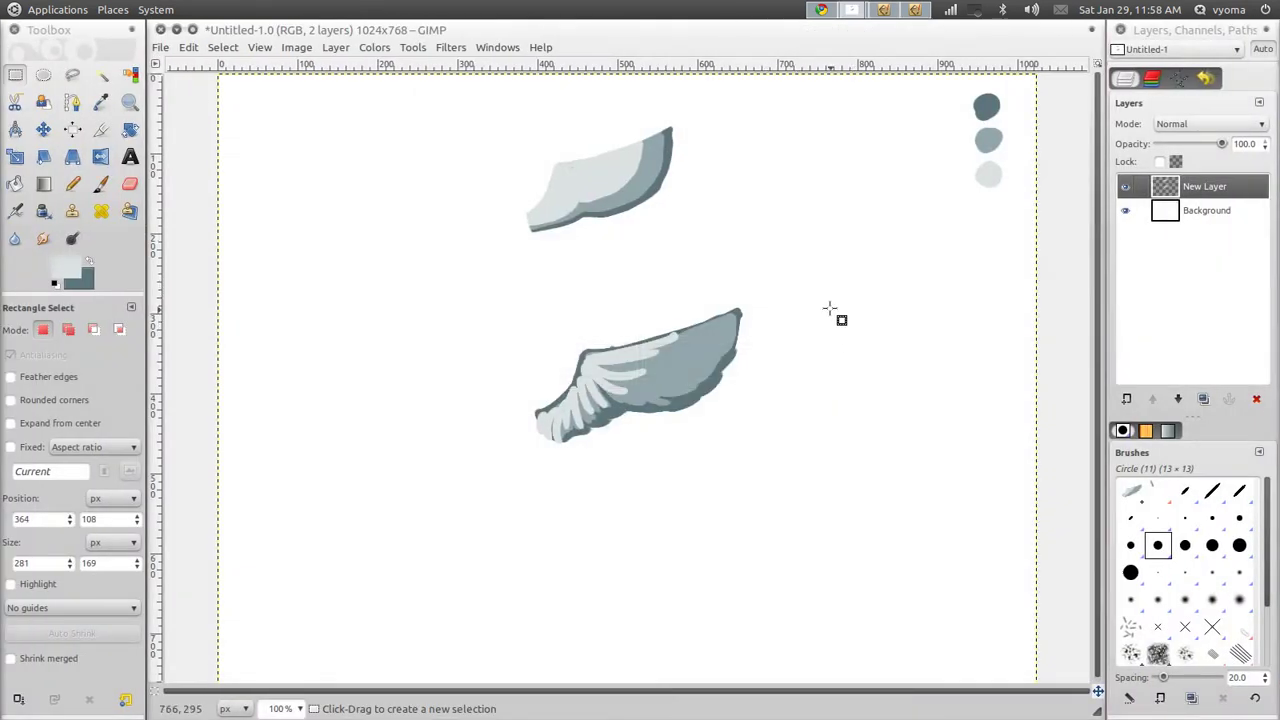
{"action": "left_click", "coordinate": [101, 184]}
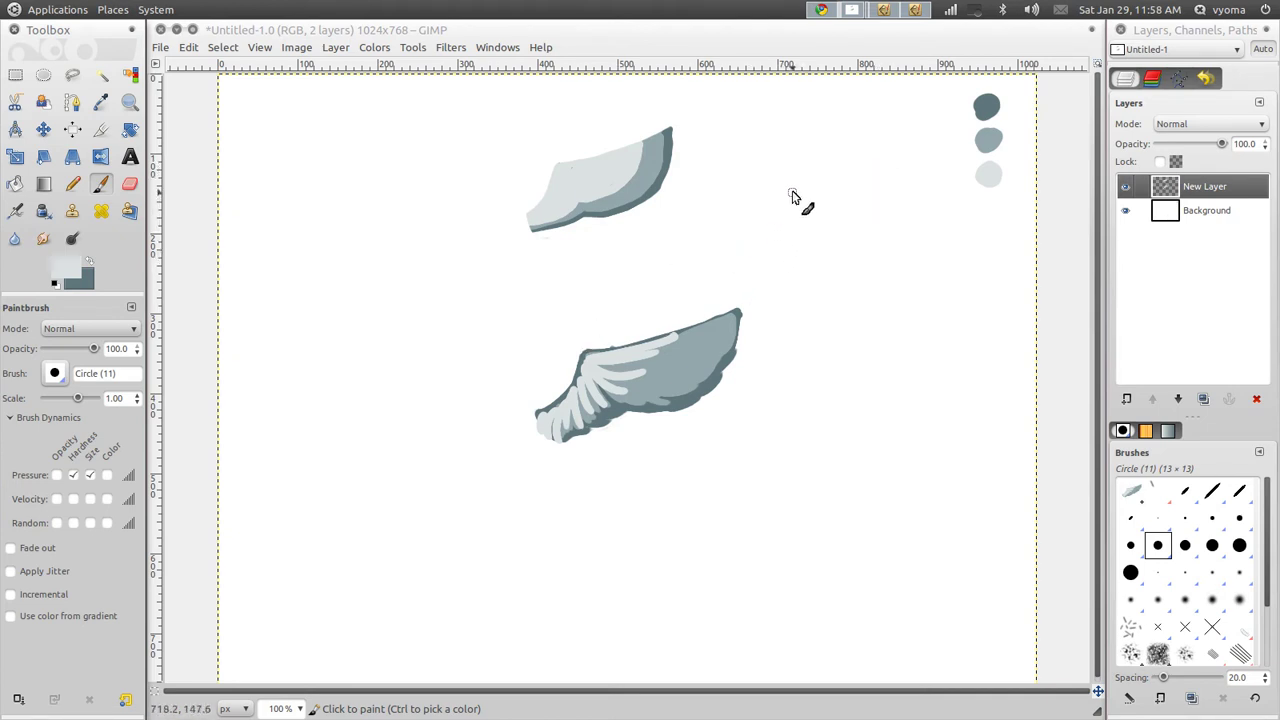
{"action": "left_click", "coordinate": [992, 102], "text": "ctrl"}
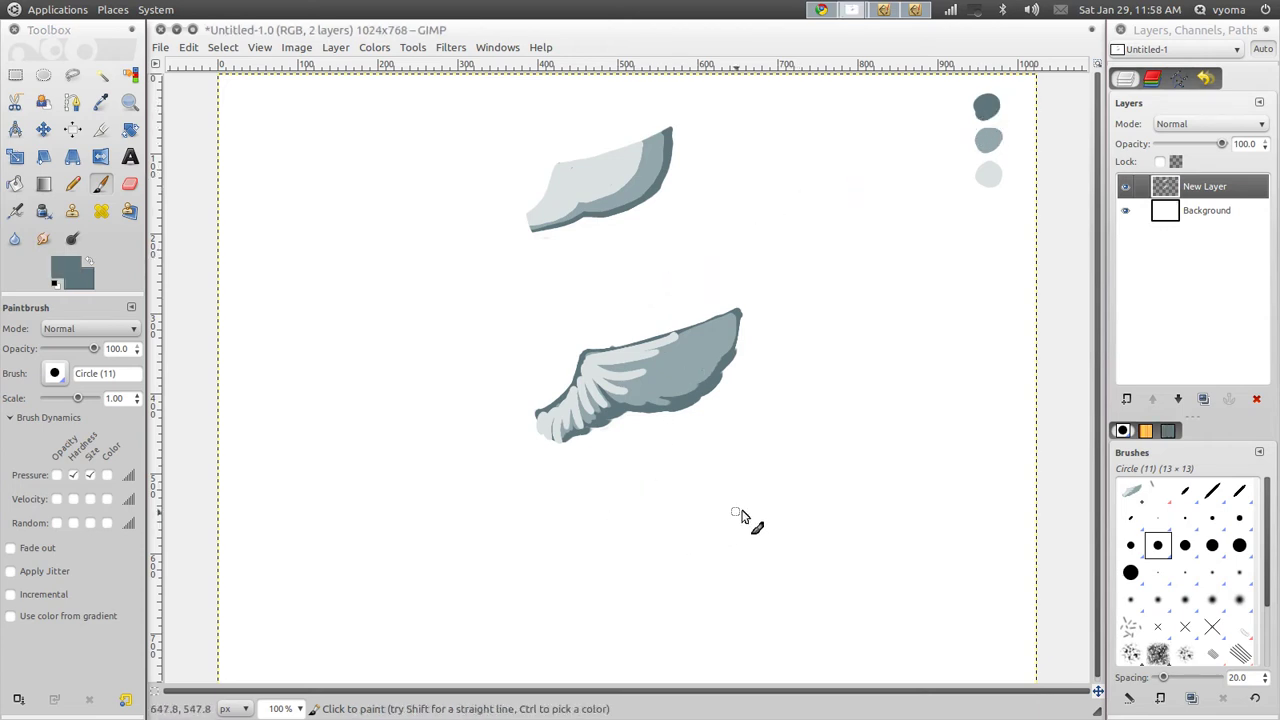
{"action": "mouse_move", "coordinate": [691, 531]}
{"action": "left_mouse_down"}
{"action": "mouse_move", "coordinate": [741, 509]}
{"action": "mouse_move", "coordinate": [722, 550]}
{"action": "mouse_move", "coordinate": [754, 514]}
{"action": "mouse_move", "coordinate": [757, 478]}
{"action": "mouse_move", "coordinate": [723, 545]}
{"action": "mouse_move", "coordinate": [766, 543]}
{"action": "left_mouse_up"}
{"action": "mouse_move", "coordinate": [760, 470]}
{"action": "left_mouse_down"}
{"action": "mouse_move", "coordinate": [809, 478]}
{"action": "mouse_move", "coordinate": [758, 481]}
{"action": "mouse_move", "coordinate": [895, 437]}
{"action": "left_mouse_up"}
{"action": "left_click_drag", "start_coordinate": [766, 533], "coordinate": [875, 515]}
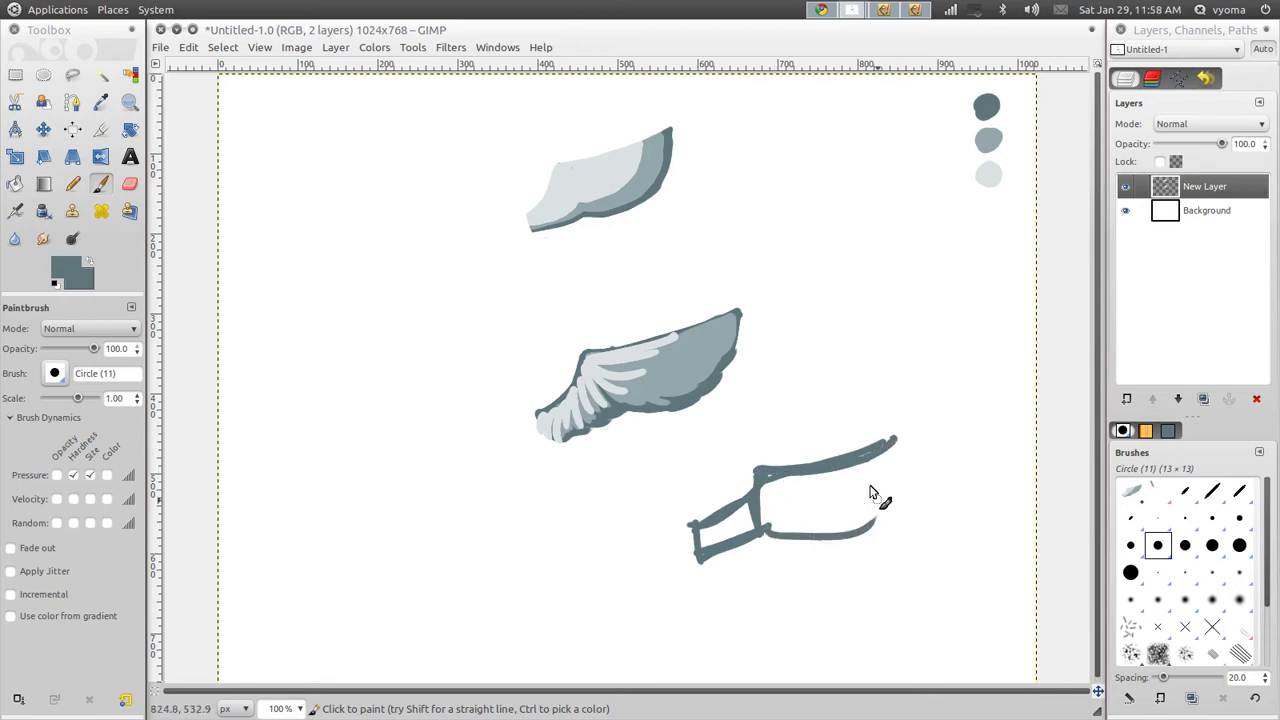
{"action": "mouse_move", "coordinate": [893, 440]}
{"action": "left_mouse_down"}
{"action": "mouse_move", "coordinate": [784, 520]}
{"action": "mouse_move", "coordinate": [866, 480]}
{"action": "left_mouse_up"}
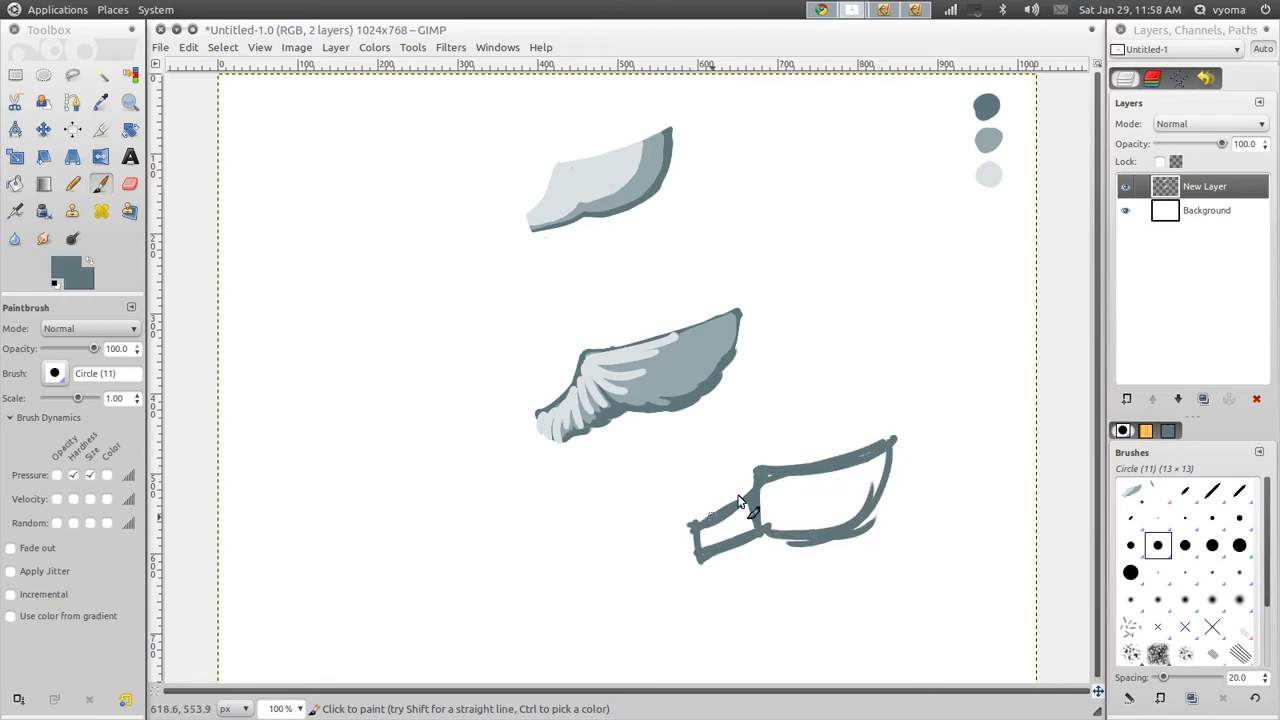
{"action": "left_click_drag", "start_coordinate": [705, 520], "coordinate": [760, 473]}
{"action": "left_click_drag", "start_coordinate": [714, 557], "coordinate": [766, 534]}
- Fill the new wing with dark grey-blue and add lighter grey-blue along its edges
{"action": "key", "text": "ctrl"}
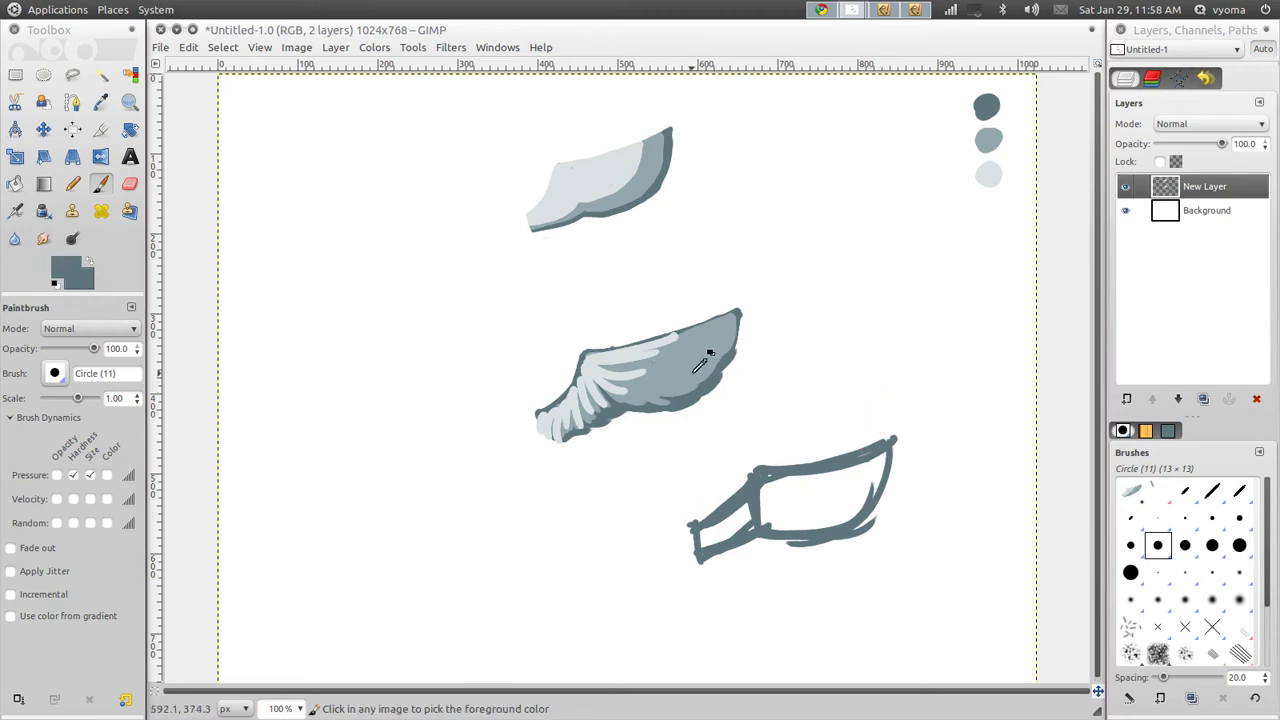
{"action": "left_click_drag", "start_coordinate": [727, 521], "coordinate": [706, 549]}
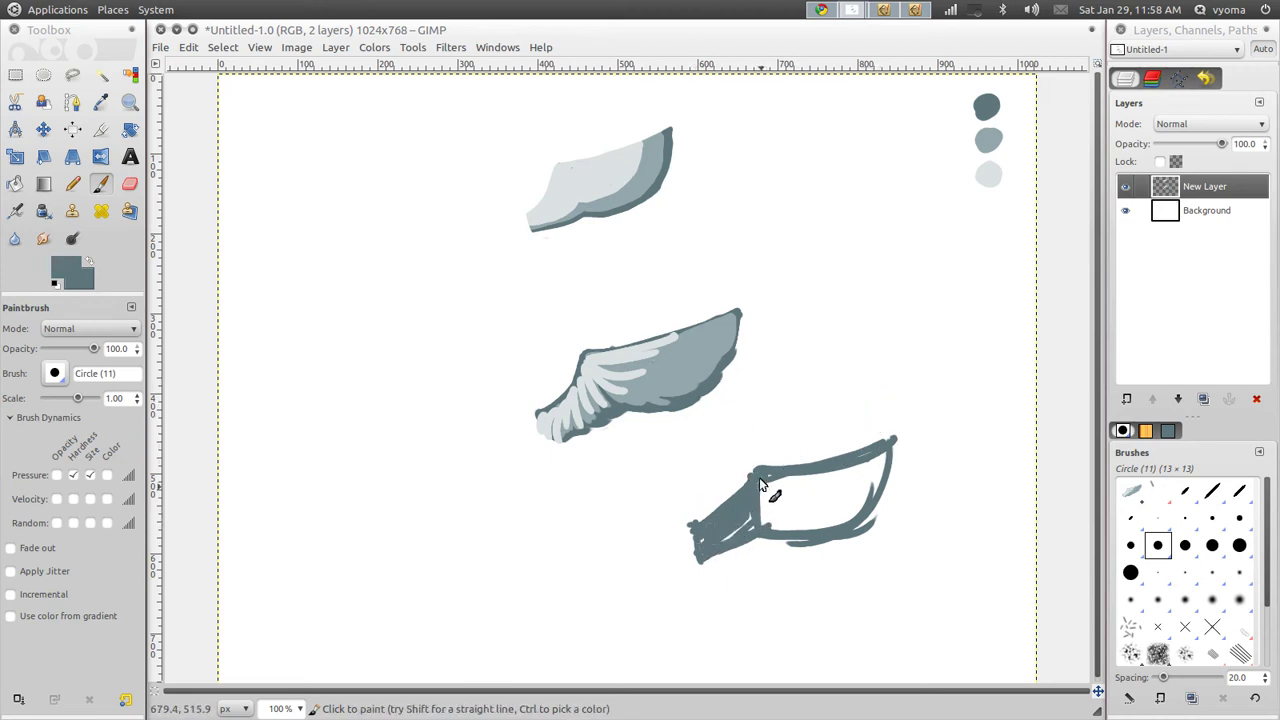
{"action": "mouse_move", "coordinate": [760, 484]}
{"action": "left_mouse_down"}
{"action": "mouse_move", "coordinate": [798, 469]}
{"action": "mouse_move", "coordinate": [755, 526]}
{"action": "mouse_move", "coordinate": [855, 469]}
{"action": "mouse_move", "coordinate": [806, 532]}
{"action": "mouse_move", "coordinate": [866, 496]}
{"action": "mouse_move", "coordinate": [880, 460]}
{"action": "left_mouse_up"}
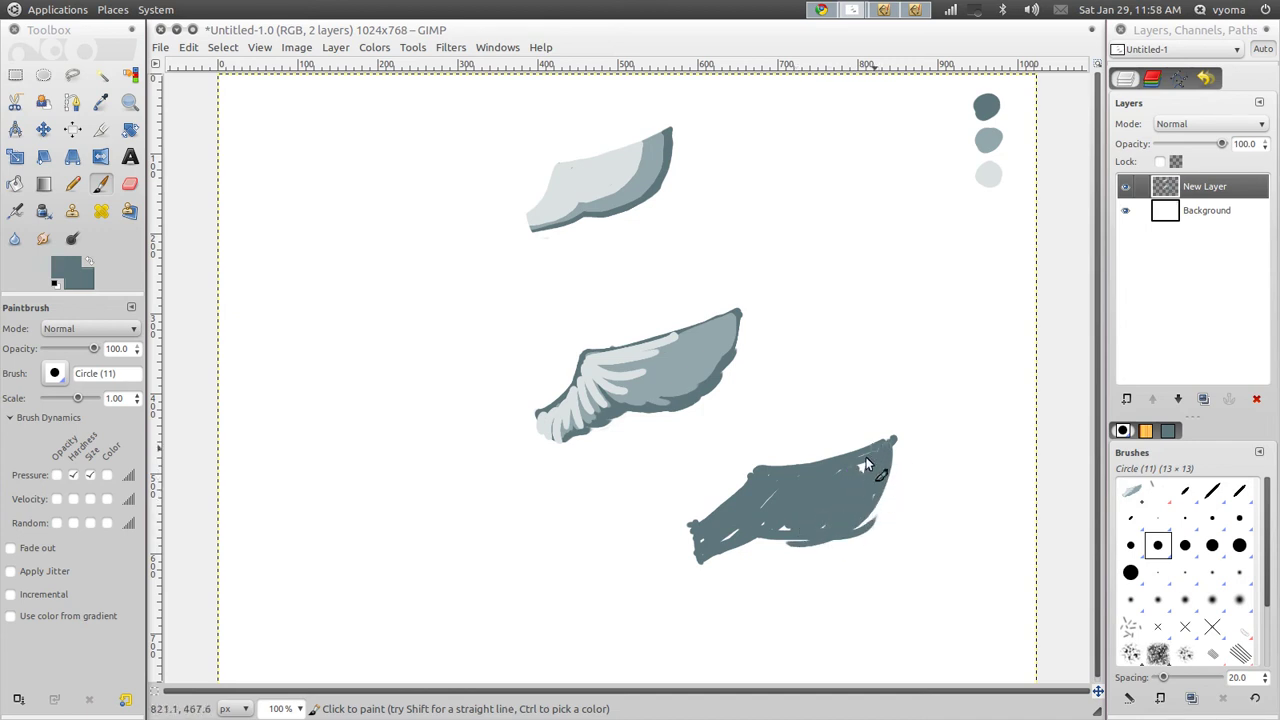
{"action": "left_click", "coordinate": [714, 358], "text": "ctrl"}
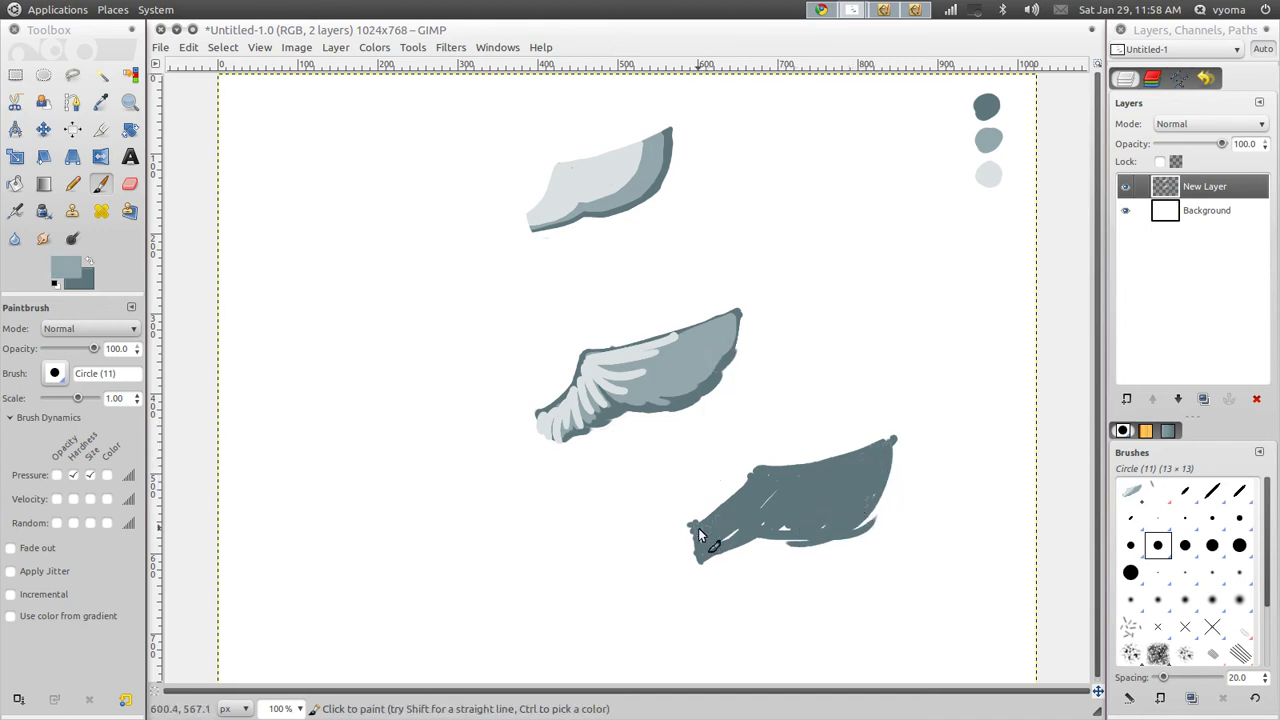
{"action": "mouse_move", "coordinate": [704, 526]}
{"action": "left_mouse_down"}
{"action": "mouse_move", "coordinate": [764, 484]}
{"action": "mouse_move", "coordinate": [768, 526]}
{"action": "mouse_move", "coordinate": [827, 519]}
{"action": "mouse_move", "coordinate": [877, 465]}
{"action": "left_mouse_up"}
{"action": "left_click_drag", "start_coordinate": [767, 495], "coordinate": [859, 461]}
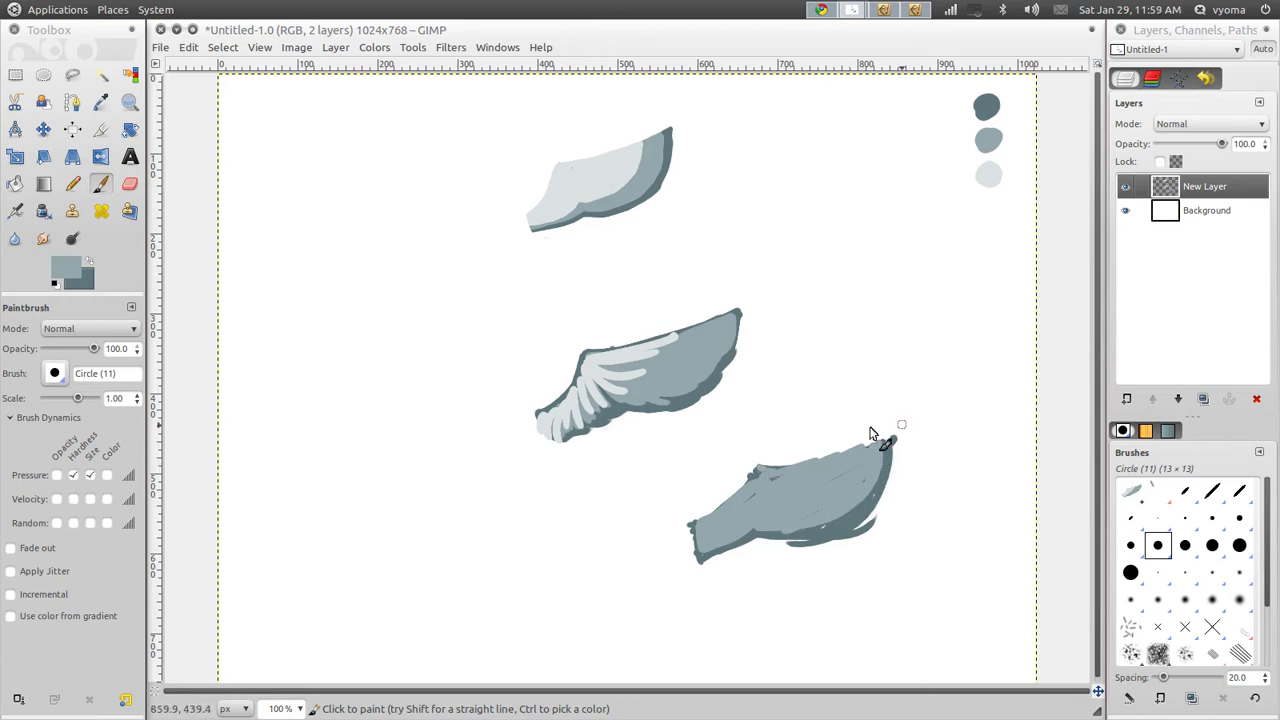
- Paint pale feather strokes across the new wing, then return to Inkscape
{"action": "left_click", "coordinate": [607, 350], "text": "ctrl"}
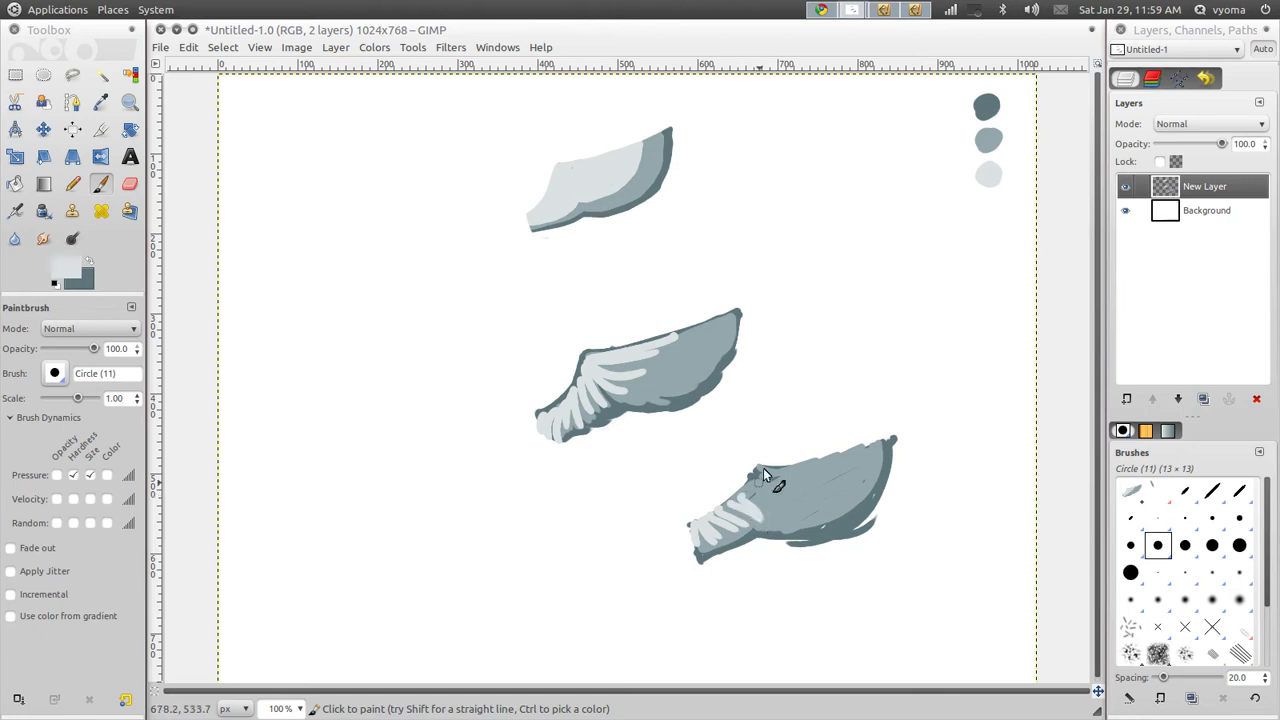
{"action": "mouse_move", "coordinate": [768, 485]}
{"action": "left_mouse_down"}
{"action": "mouse_move", "coordinate": [821, 457]}
{"action": "mouse_move", "coordinate": [850, 474]}
{"action": "mouse_move", "coordinate": [824, 462]}
{"action": "mouse_move", "coordinate": [870, 440]}
{"action": "left_mouse_up"}
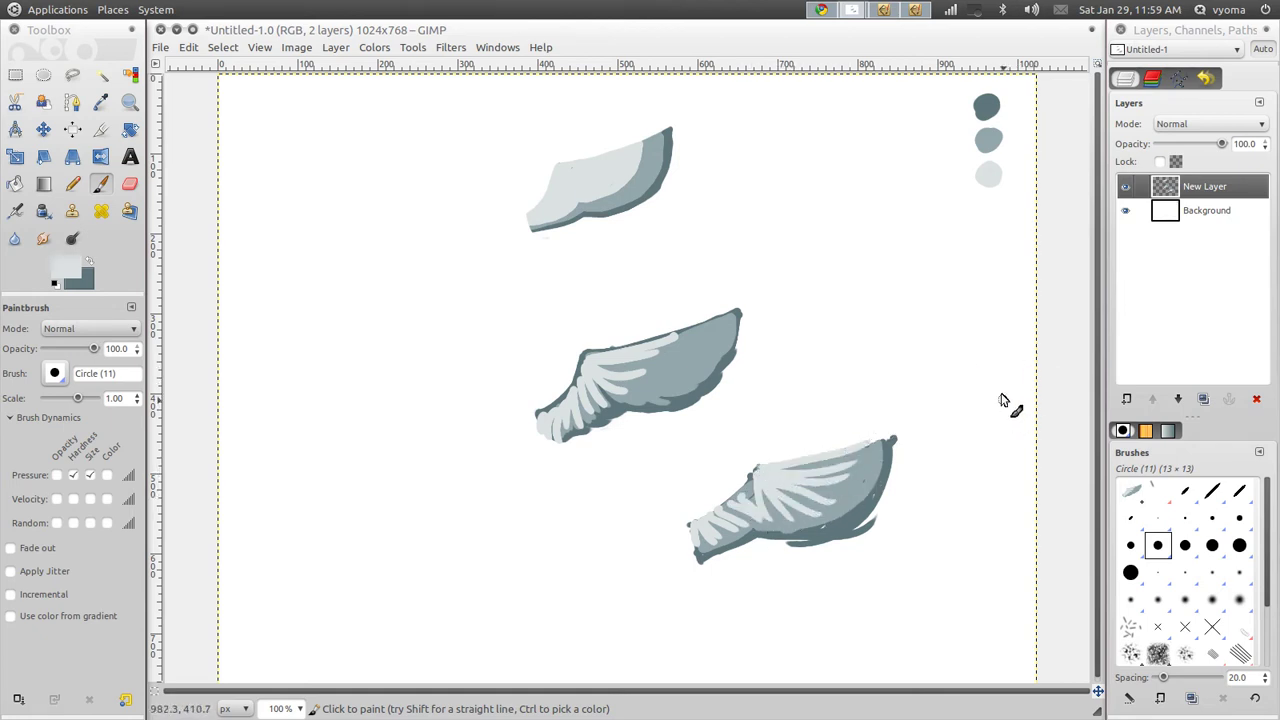
{"action": "left_click", "coordinate": [883, 14]}
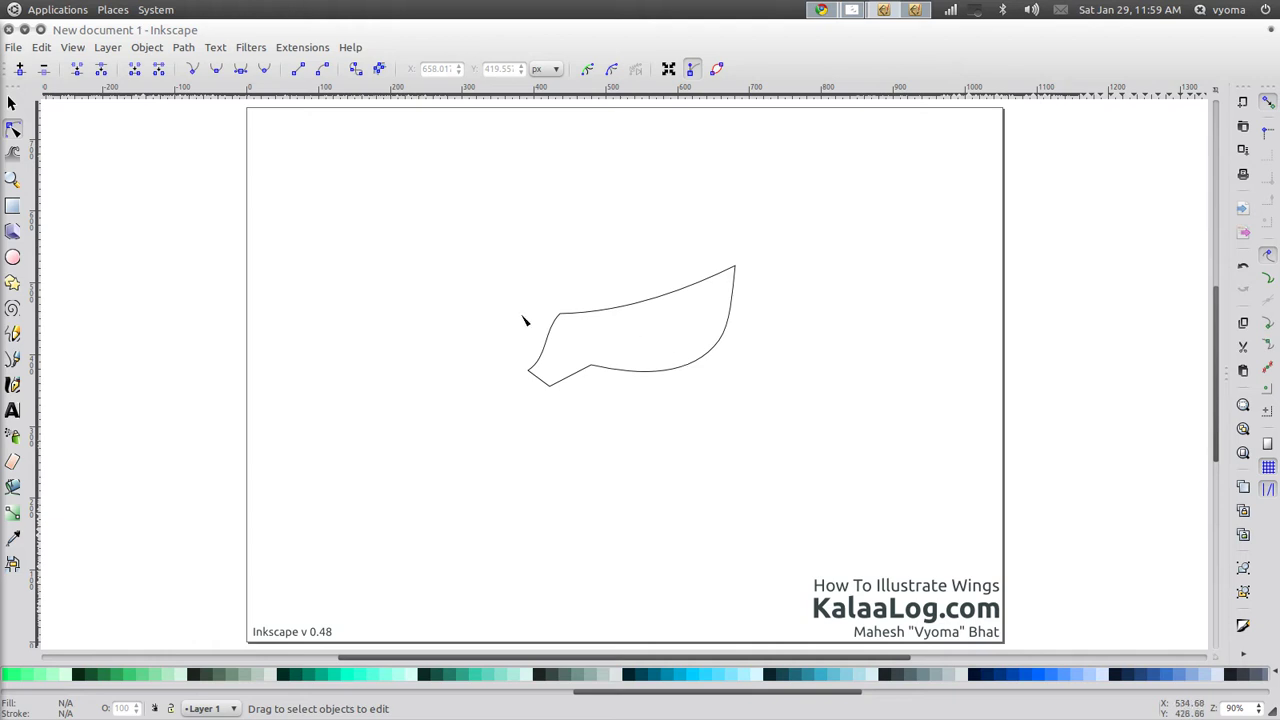
- Draw a closed three-point sliver just above the wing outline's upper edge with the Bezier tool
{"action": "left_click", "coordinate": [12, 104]}
{"action": "left_click", "coordinate": [681, 368]}
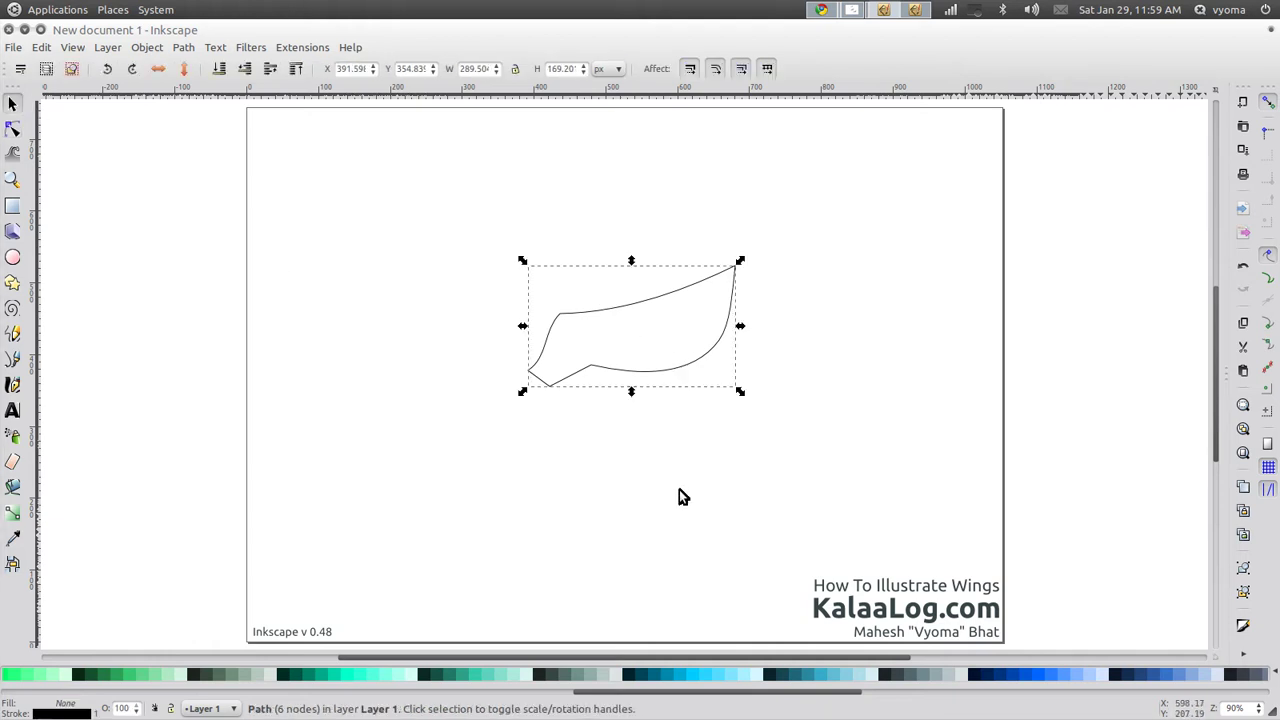
{"action": "left_click", "coordinate": [20, 358]}
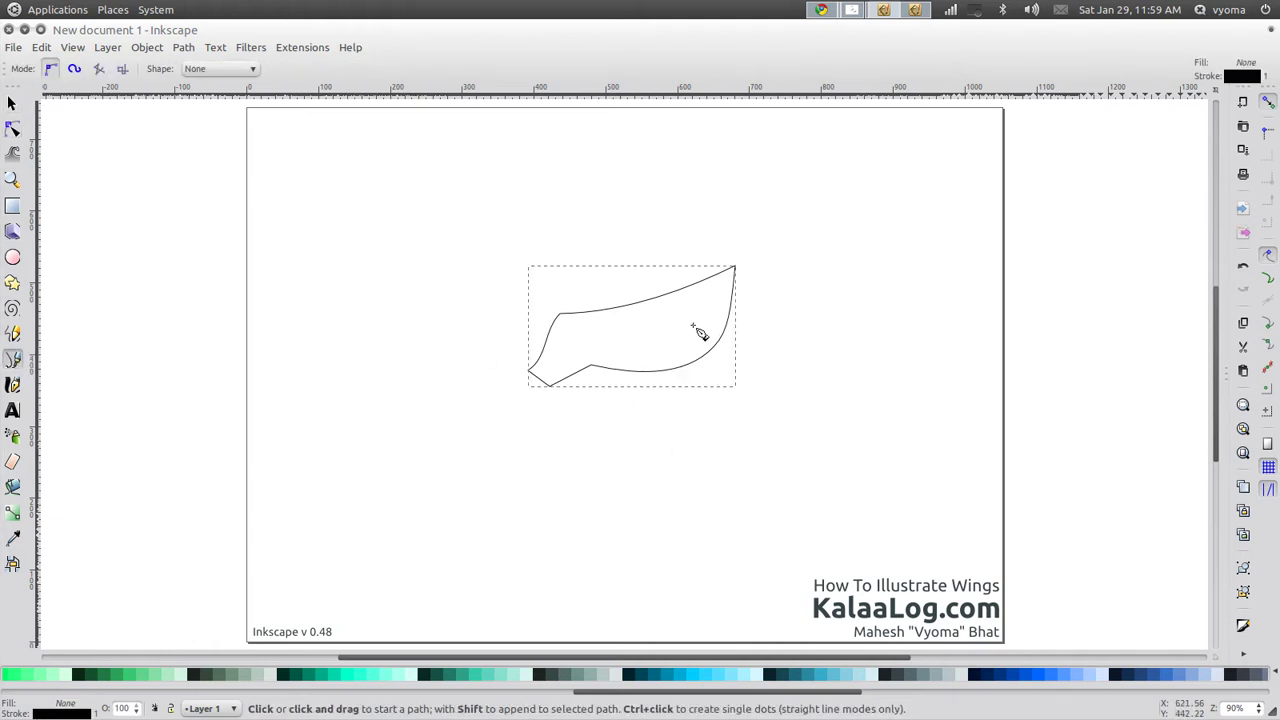
{"action": "left_click", "coordinate": [567, 315]}
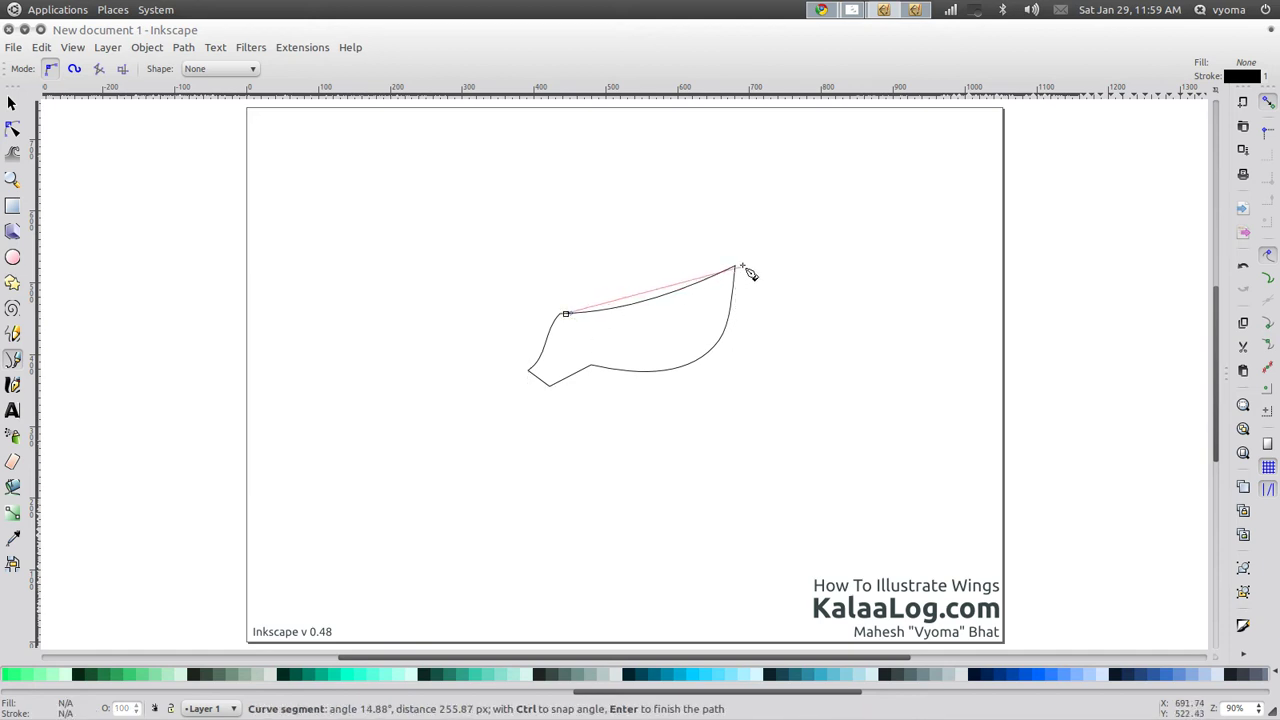
{"action": "left_click", "coordinate": [736, 268]}
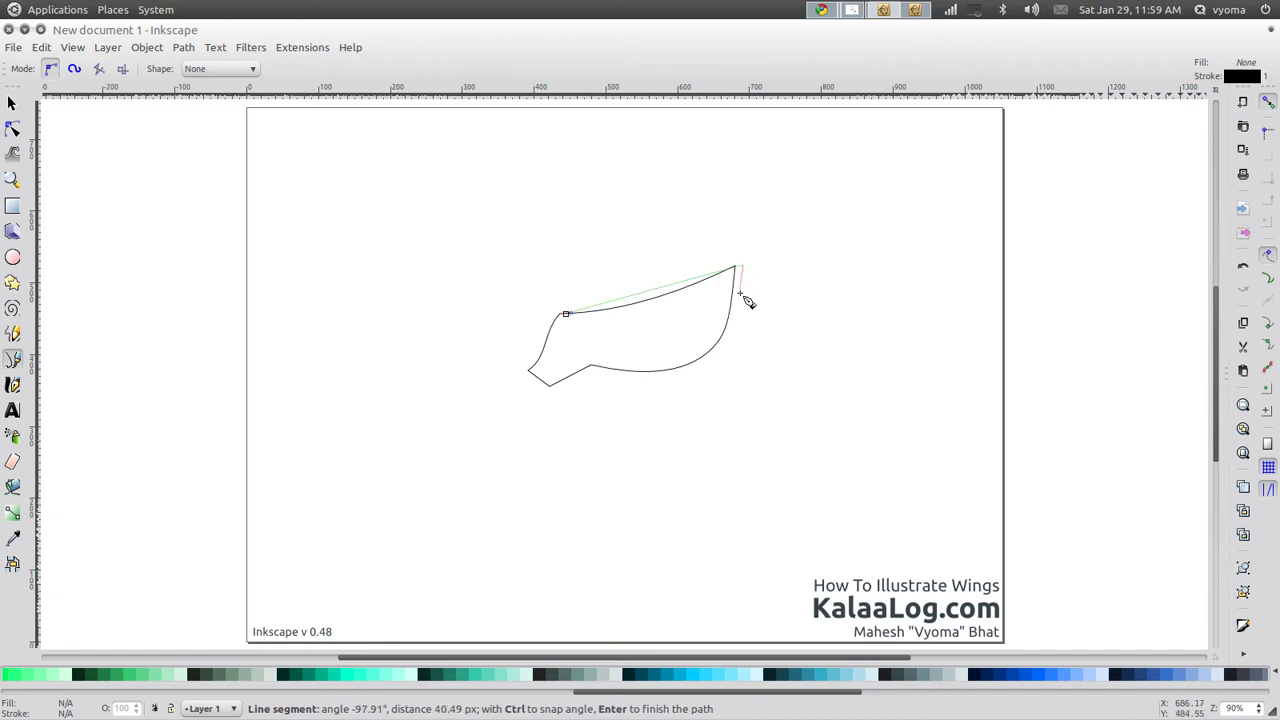
{"action": "left_click", "coordinate": [567, 317]}
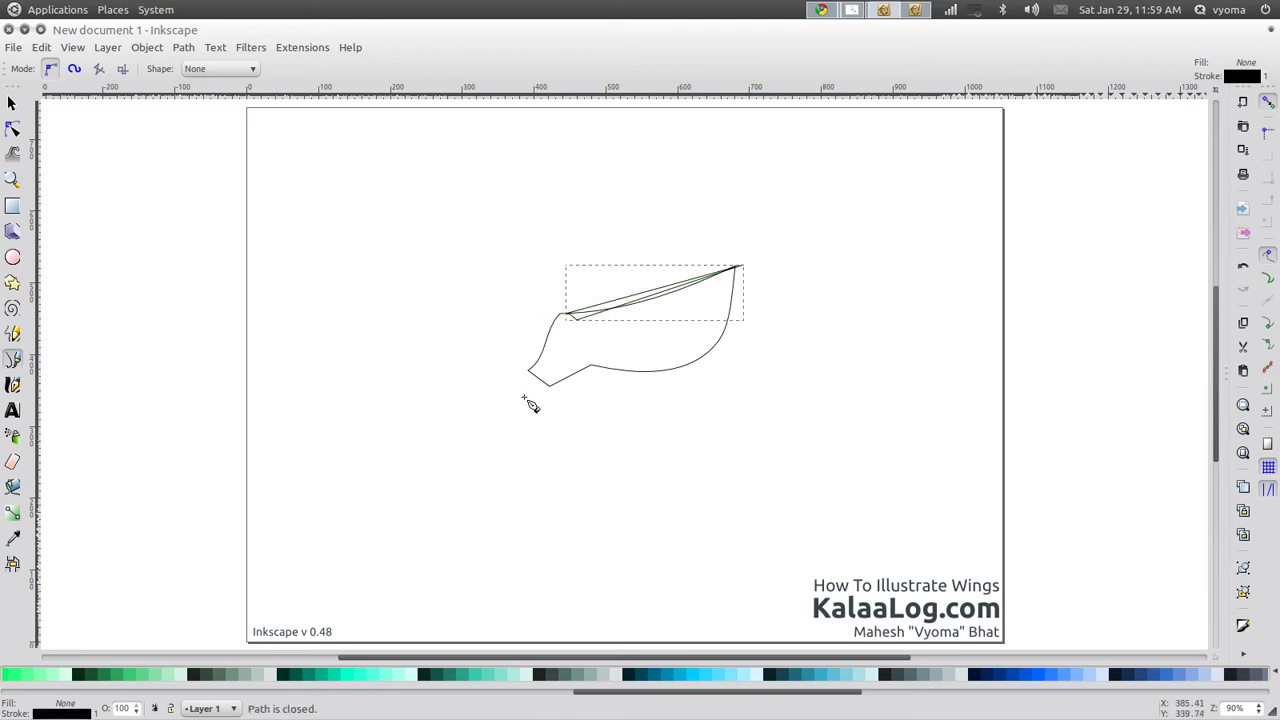
{"action": "left_click", "coordinate": [578, 290]}
{"action": "left_click", "coordinate": [772, 218]}
{"action": "left_click", "coordinate": [588, 297]}
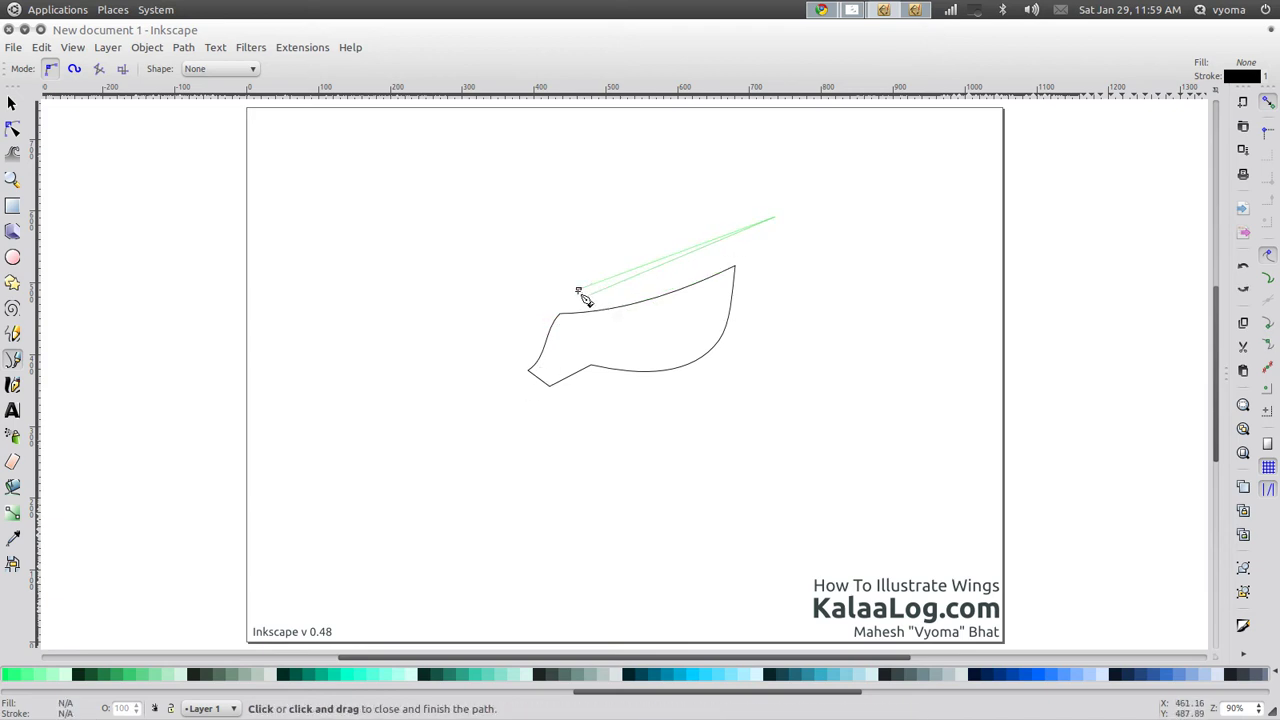
{"action": "left_click", "coordinate": [579, 290]}
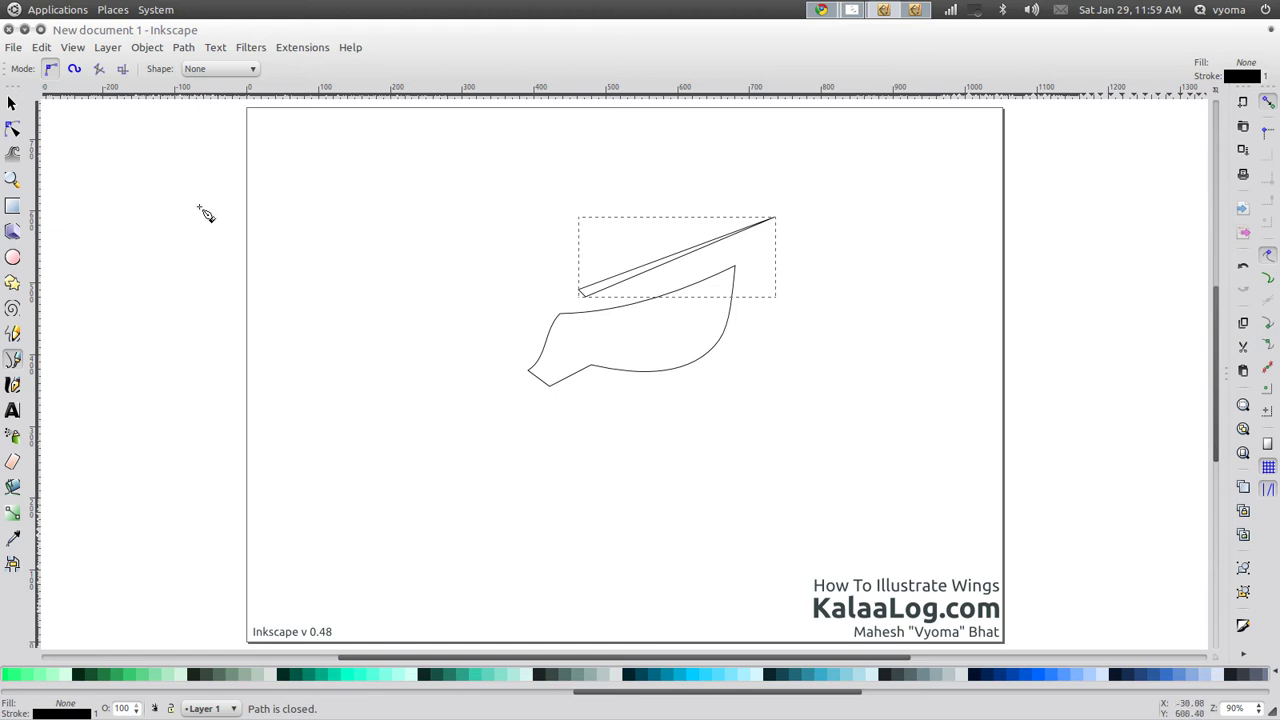
- Curve the sliver's straight edges into a slender feather shape with the Node tool
{"action": "left_click", "coordinate": [13, 129]}
{"action": "left_click_drag", "start_coordinate": [586, 298], "coordinate": [584, 294]}
{"action": "left_click_drag", "start_coordinate": [748, 237], "coordinate": [776, 258]}
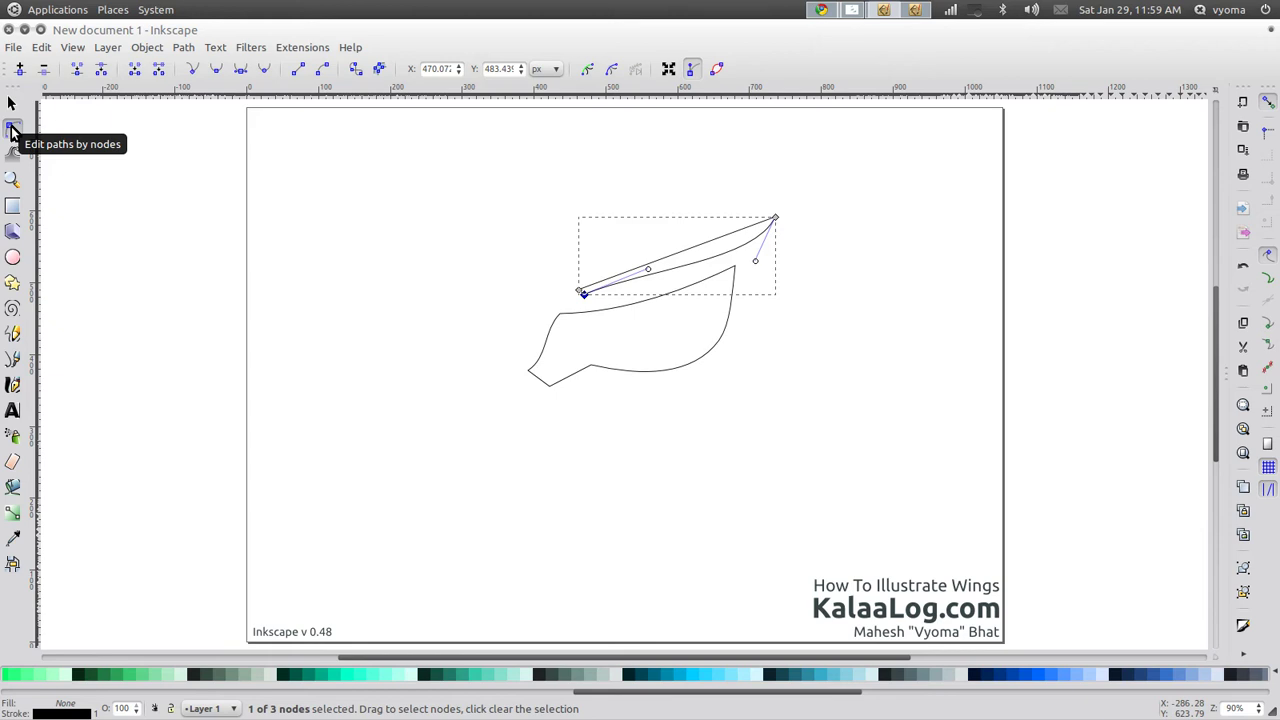
{"action": "left_click_drag", "start_coordinate": [757, 263], "coordinate": [766, 270]}
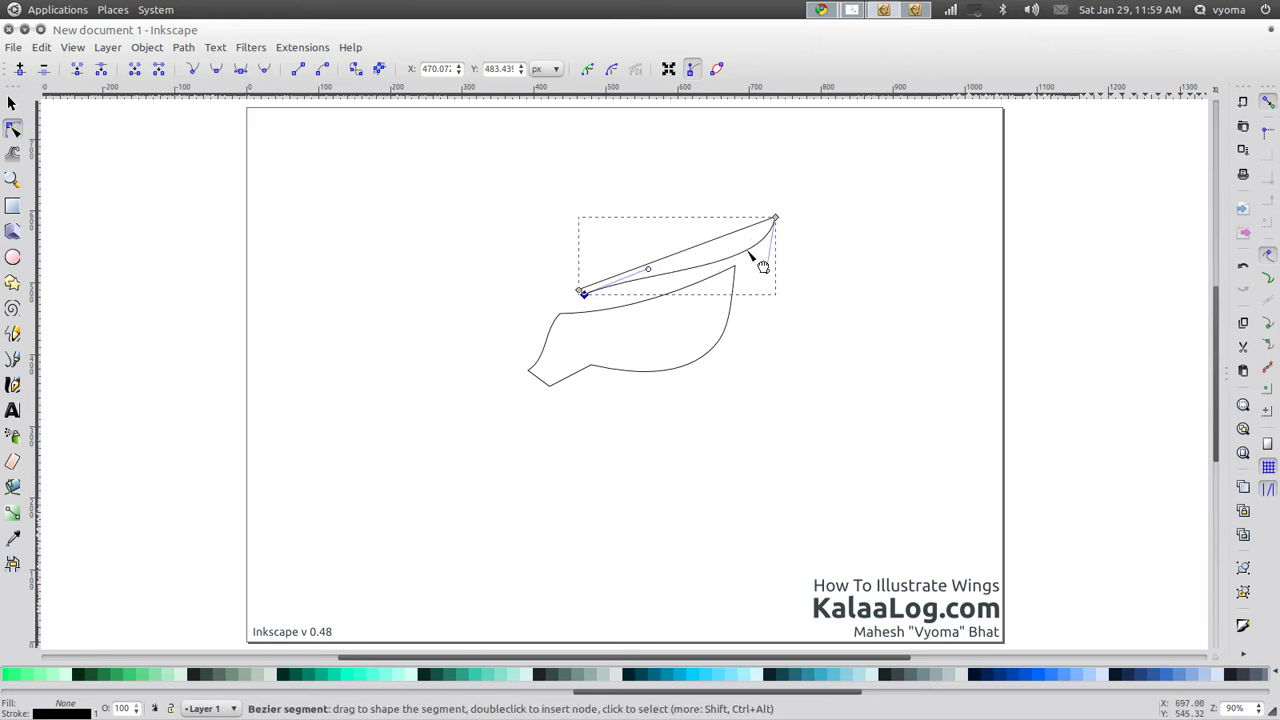
{"action": "left_click_drag", "start_coordinate": [775, 218], "coordinate": [770, 221]}
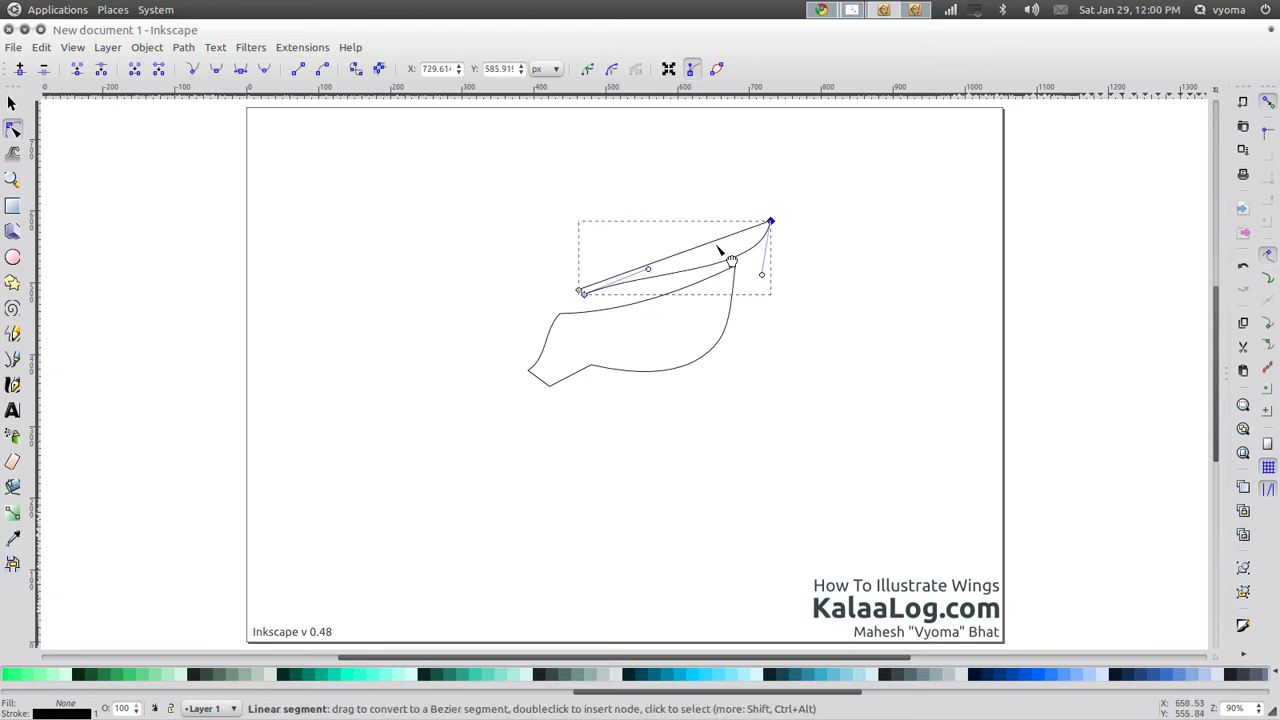
{"action": "left_click", "coordinate": [717, 245]}
{"action": "left_click_drag", "start_coordinate": [697, 251], "coordinate": [690, 259]}
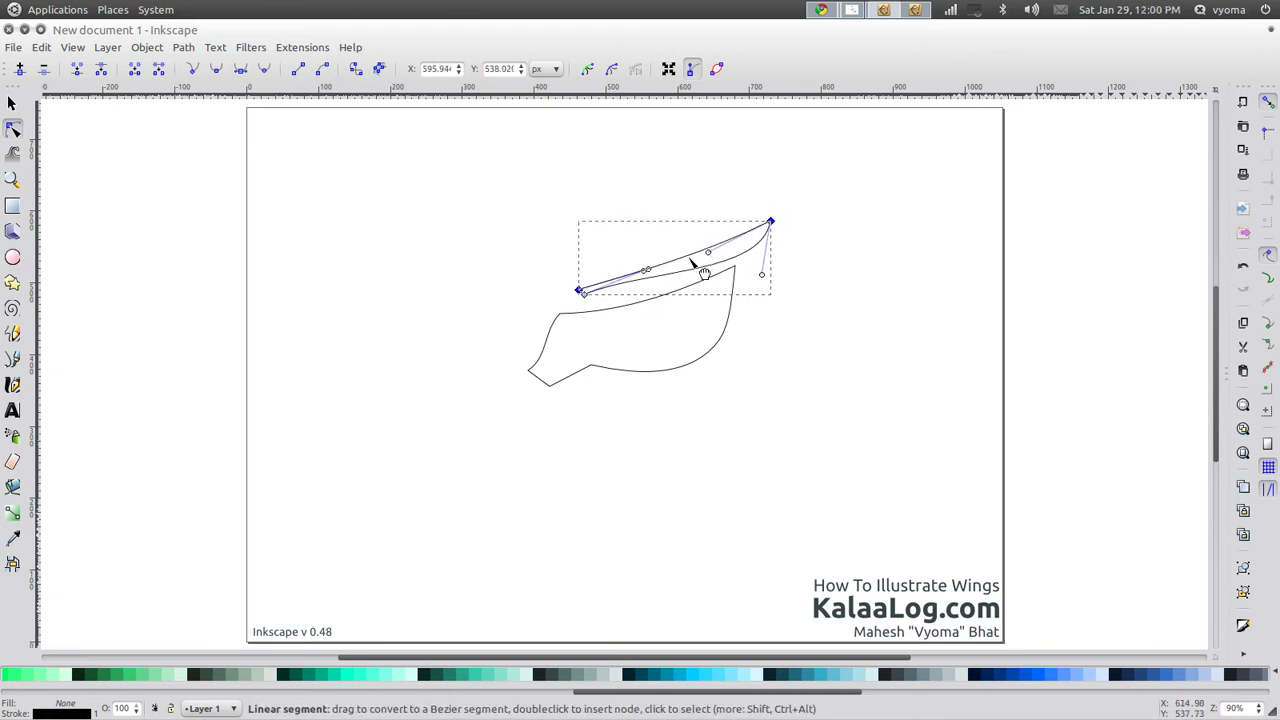
{"action": "left_click", "coordinate": [13, 103]}
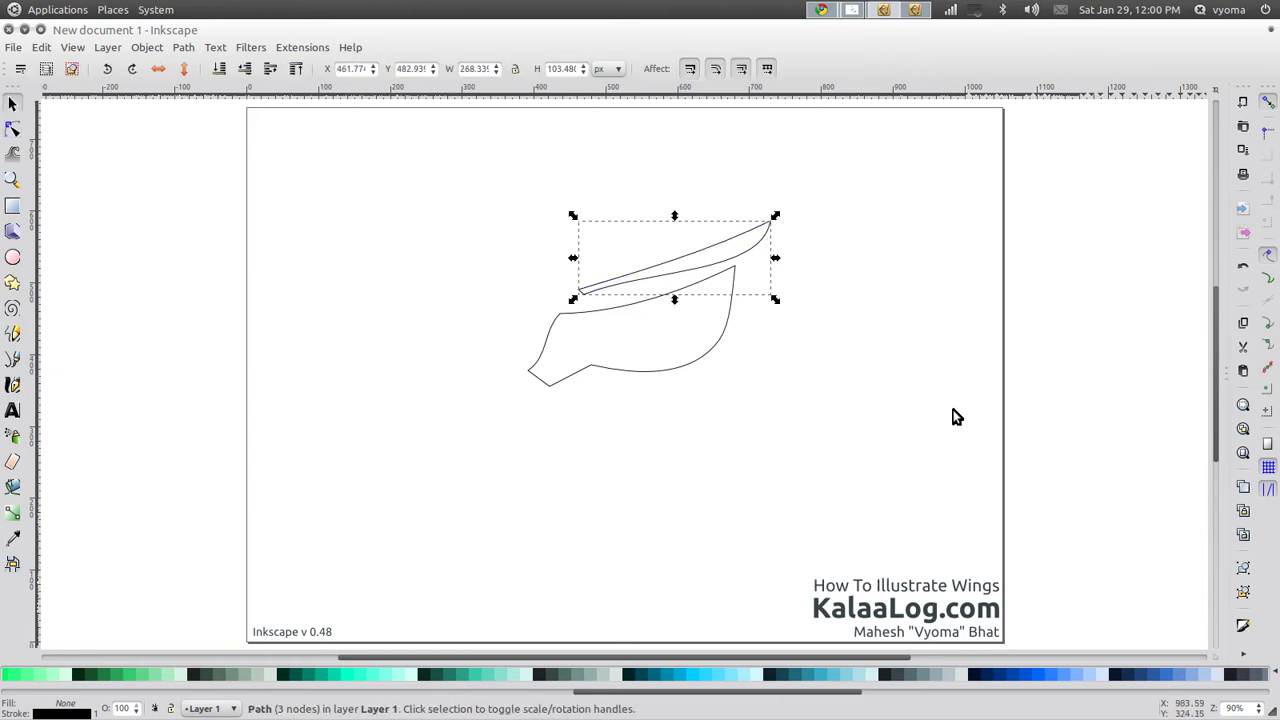
- Fill the sliver with #6F8A91 and set its stroke paint to none
{"action": "left_click", "coordinate": [930, 677]}
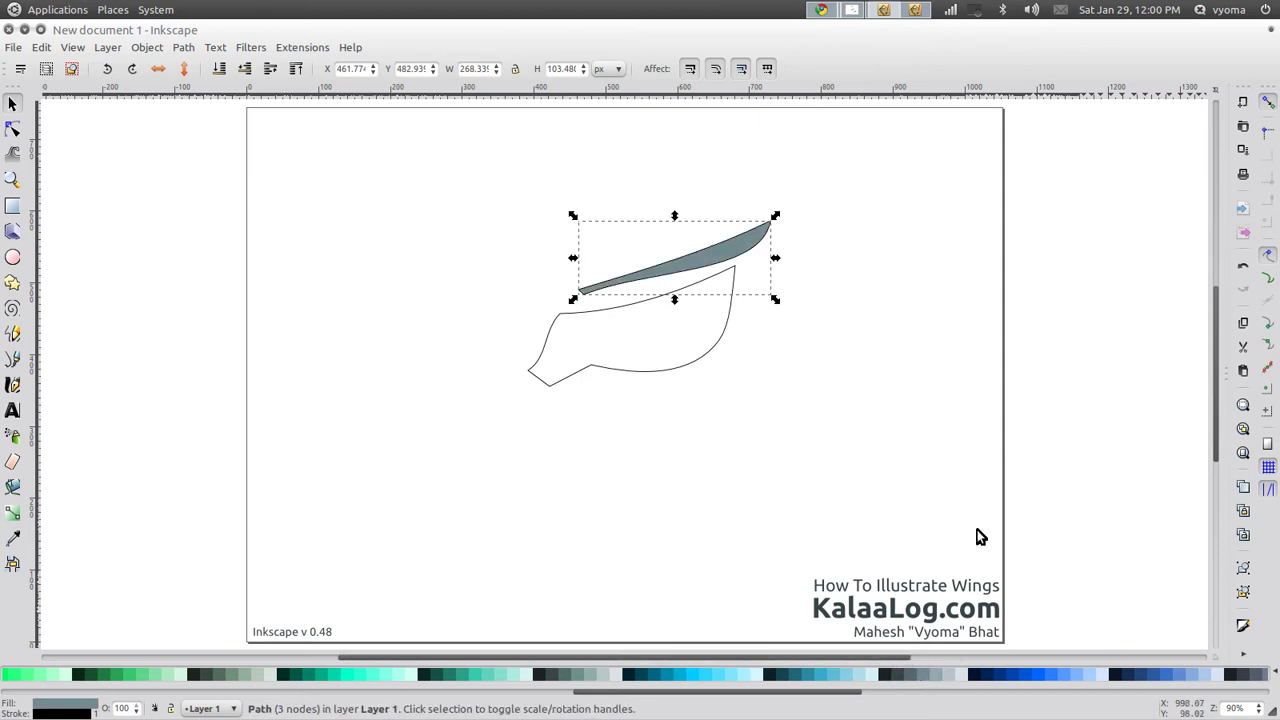
{"action": "left_click", "coordinate": [1243, 625]}
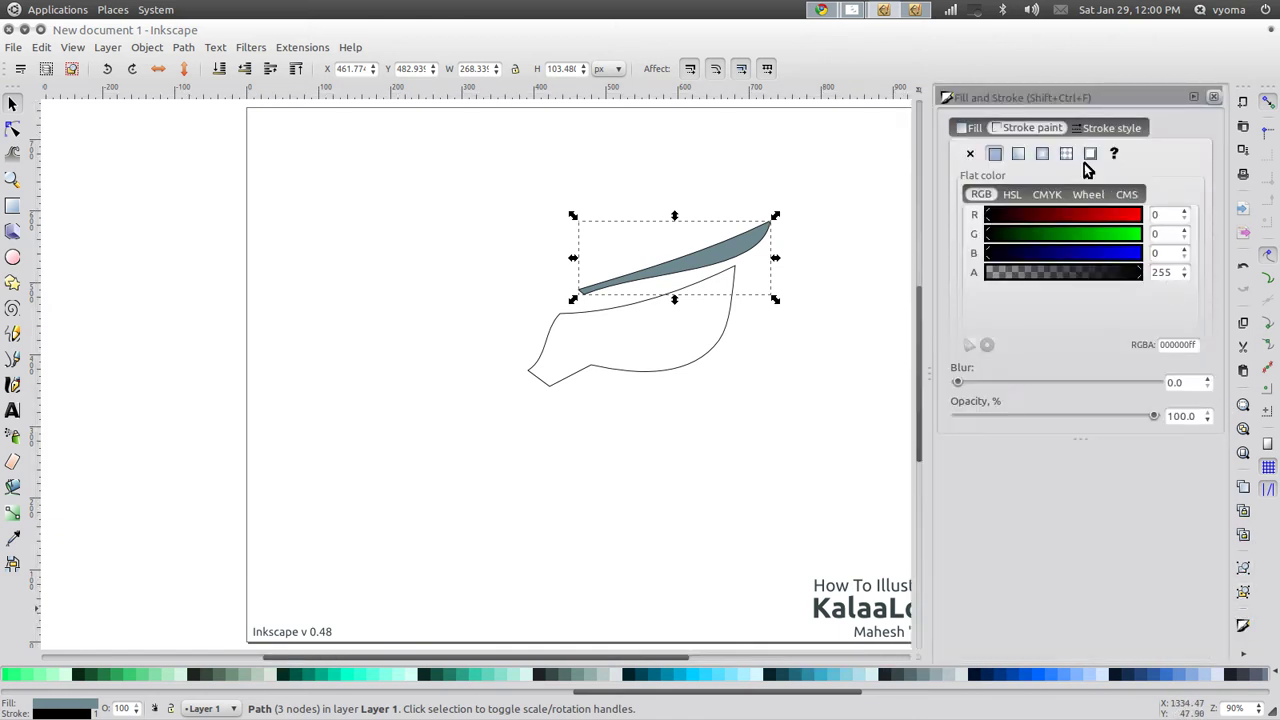
{"action": "left_click", "coordinate": [970, 155]}
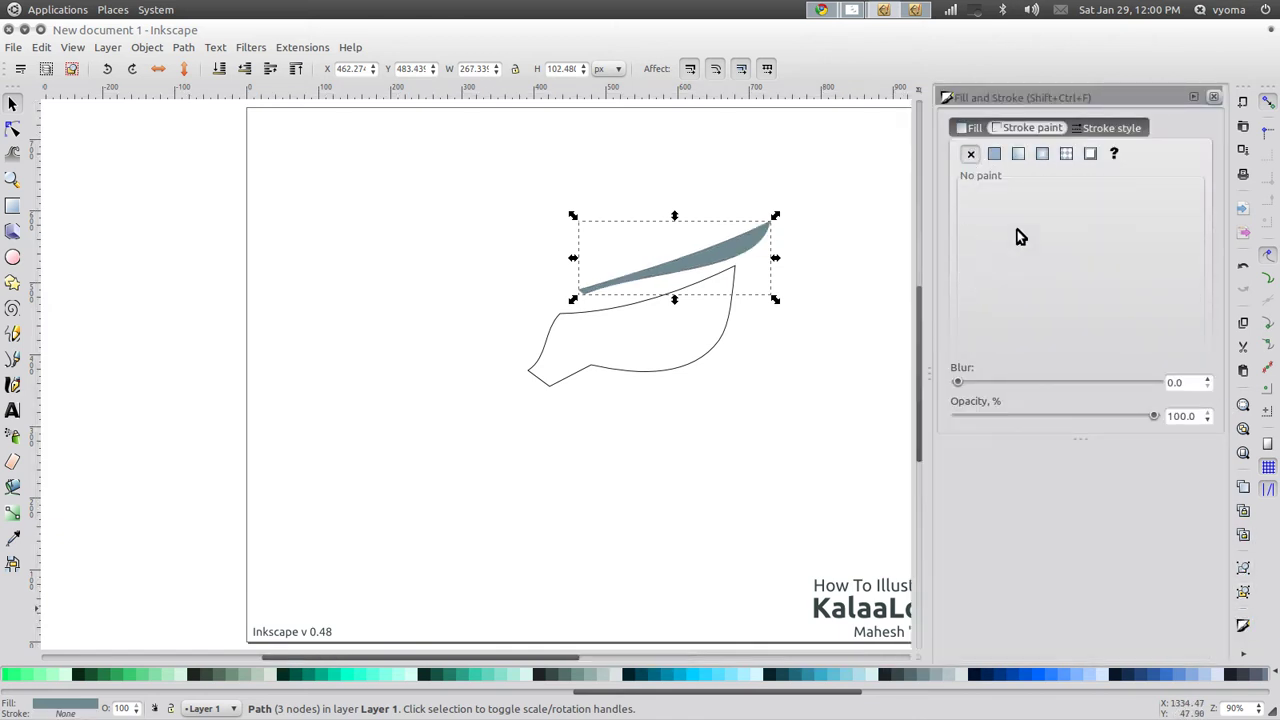
{"action": "left_click", "coordinate": [1214, 97]}
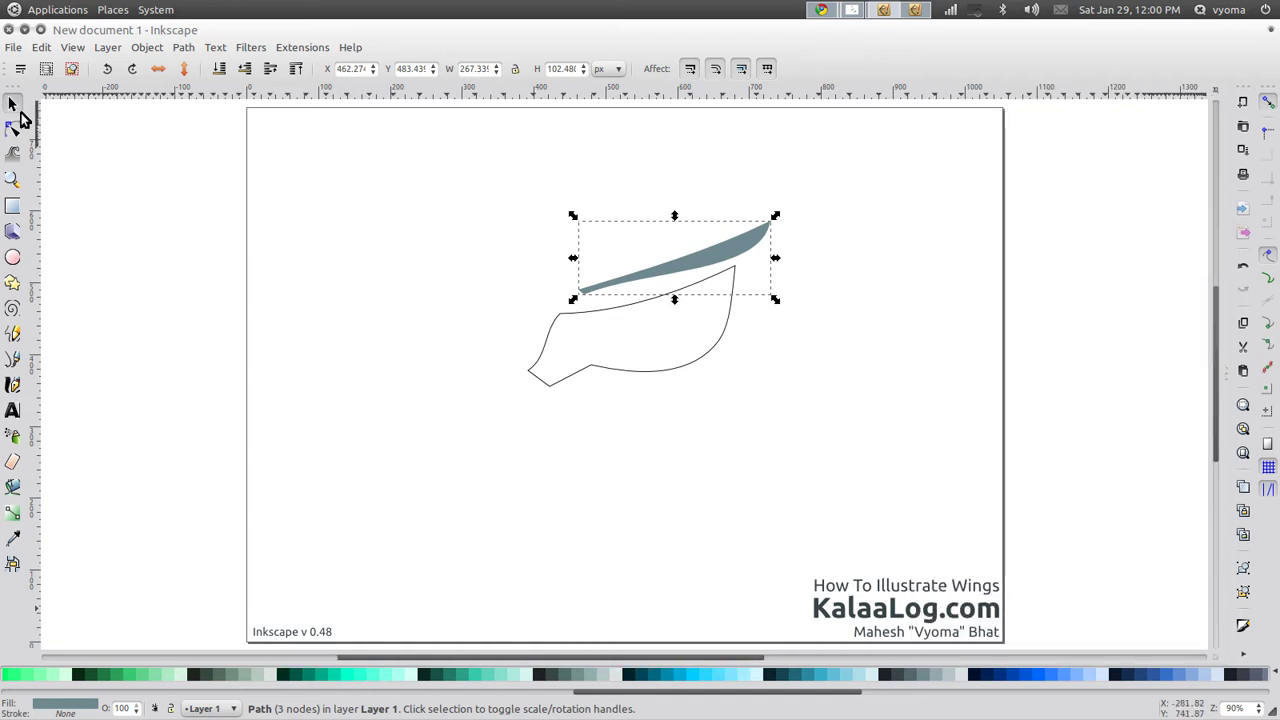
- Move the sliver's rotation centre to its left tip
{"action": "left_click", "coordinate": [816, 266]}
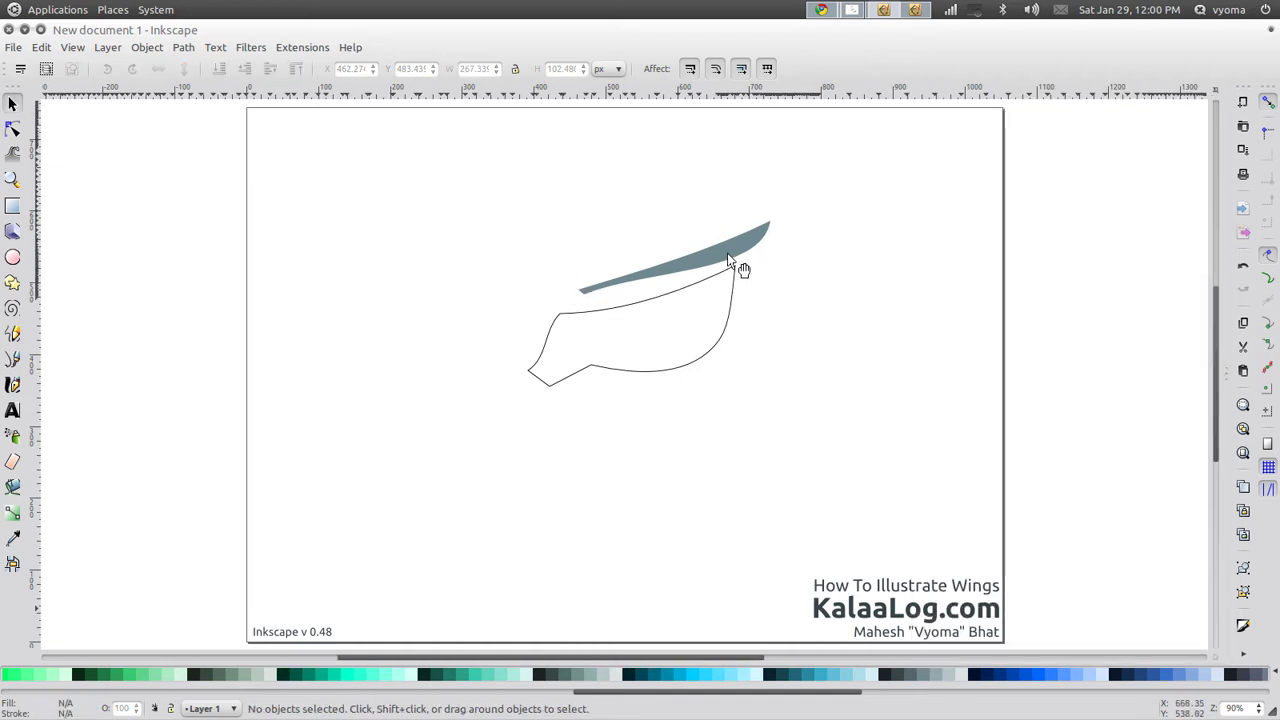
{"action": "left_click", "coordinate": [727, 255]}
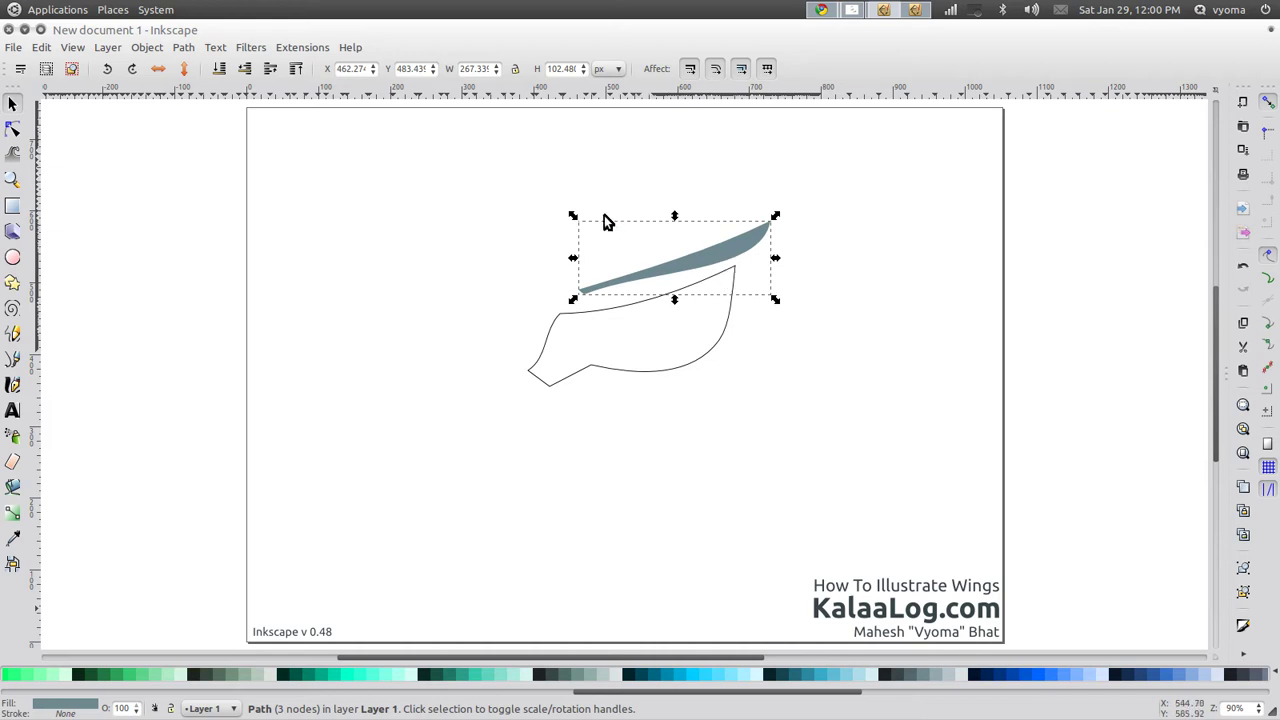
{"action": "left_click", "coordinate": [697, 268]}
{"action": "left_click", "coordinate": [863, 287]}
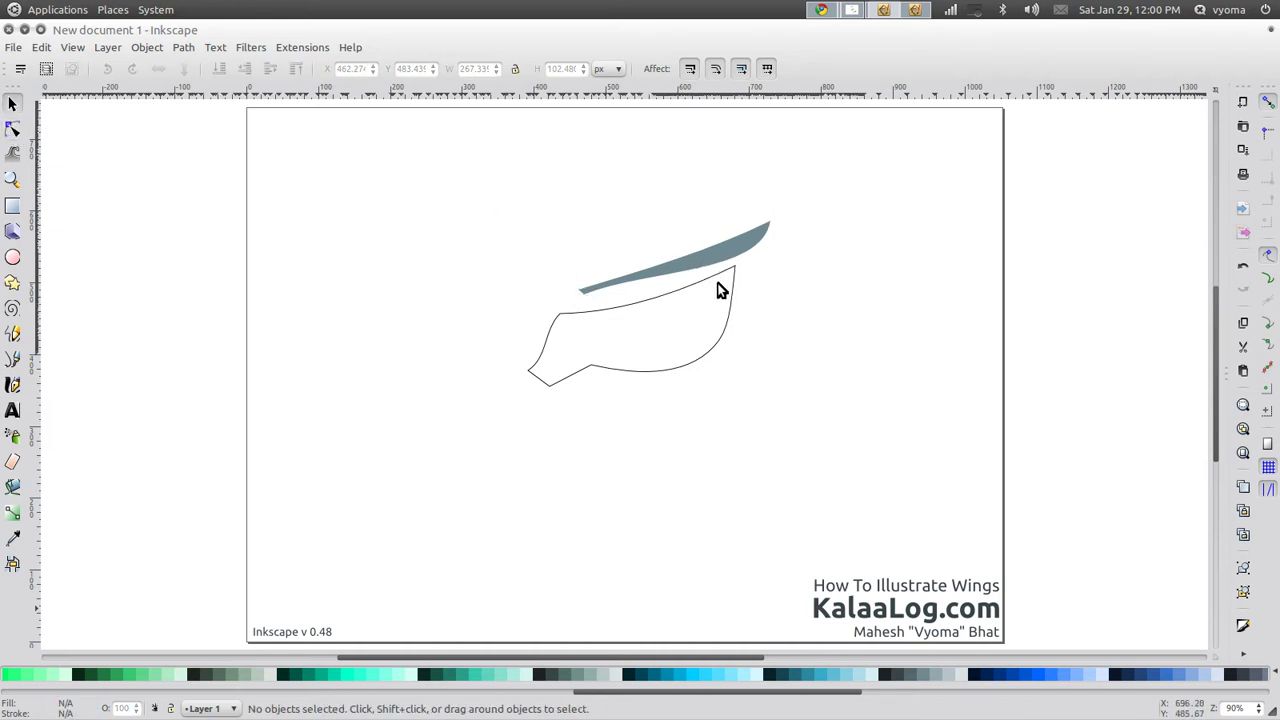
{"action": "left_click", "coordinate": [720, 266]}
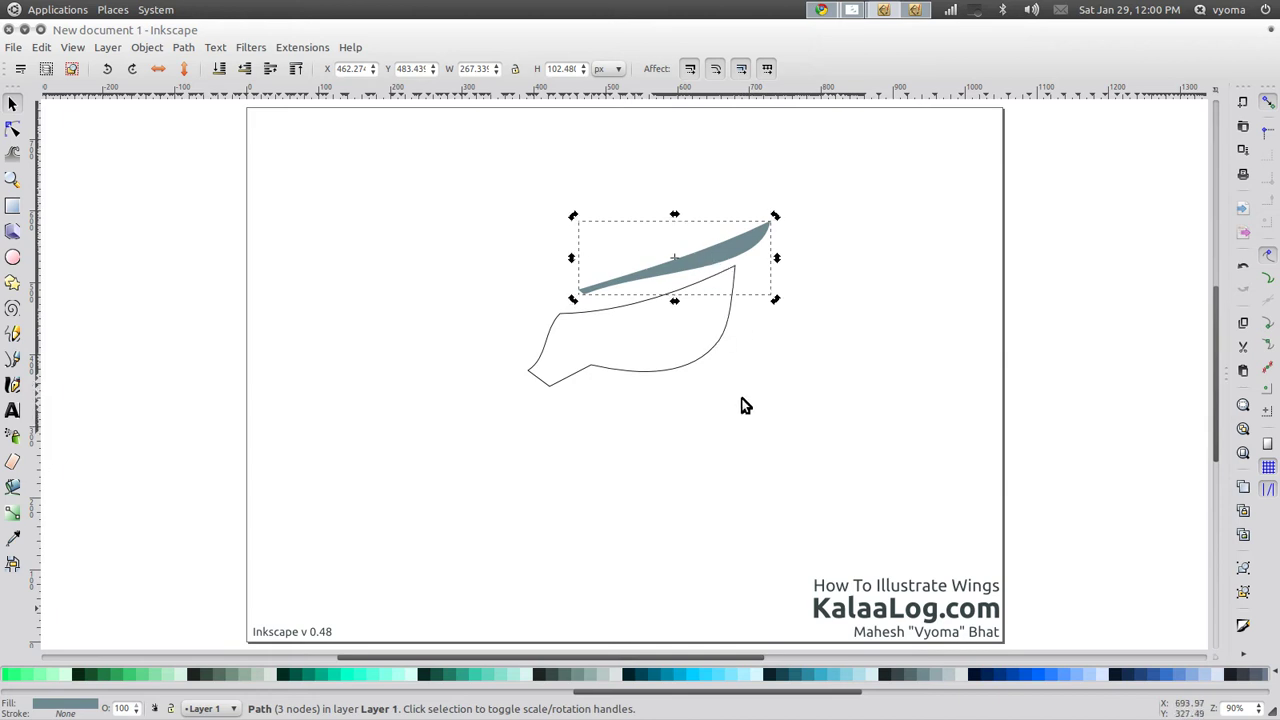
{"action": "left_click", "coordinate": [668, 270]}
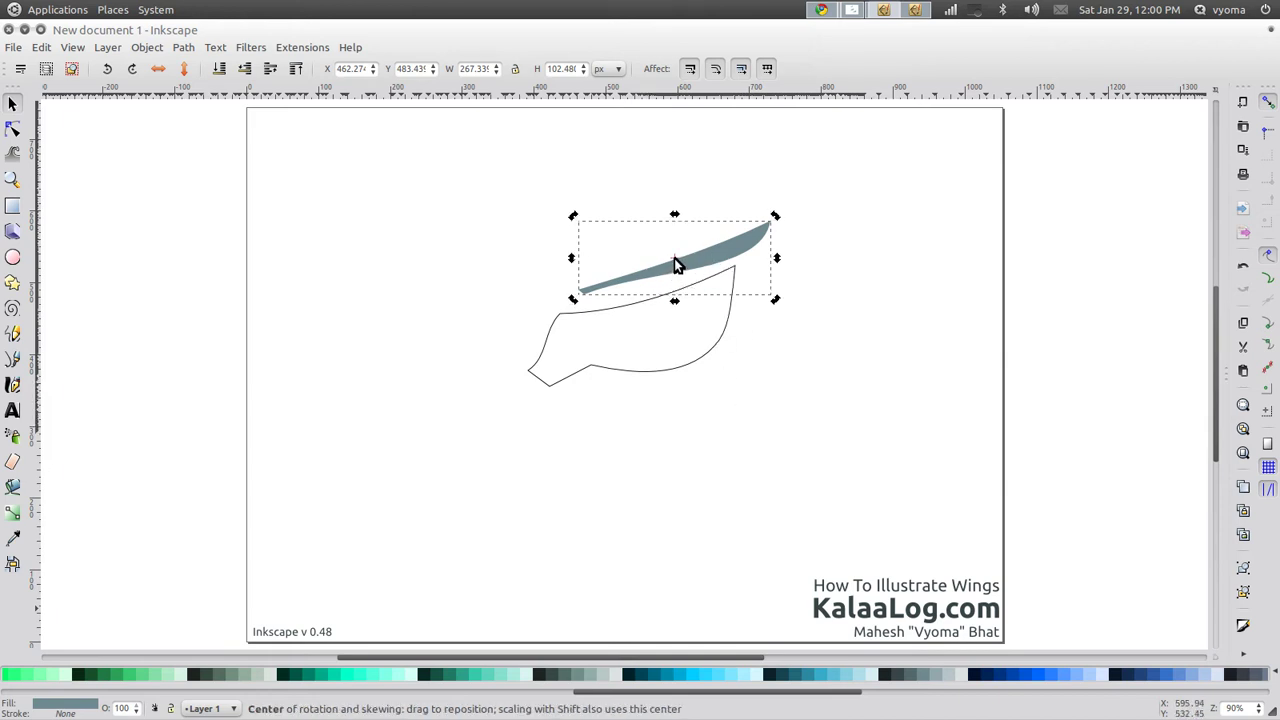
{"action": "left_click_drag", "start_coordinate": [674, 260], "coordinate": [588, 291]}
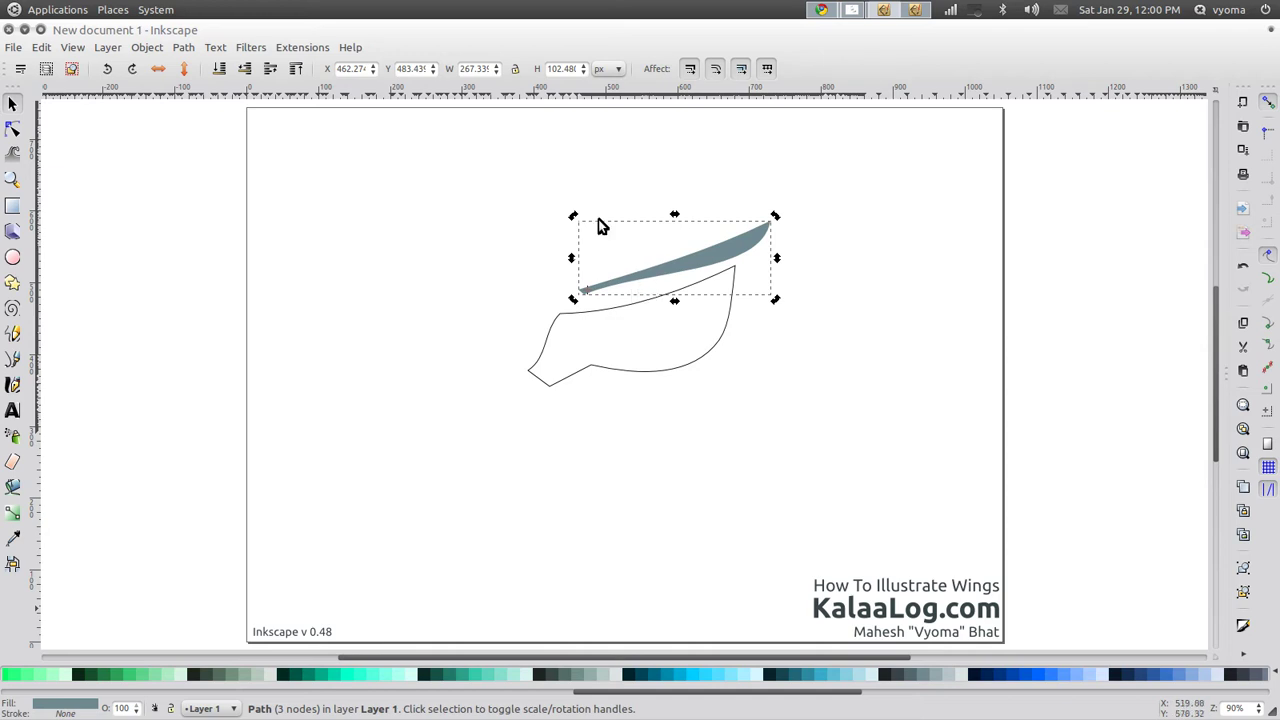
- Move the sliver onto the wing's top edge, scale it to about 256 × 67 px, and rotate it about -5.6°
{"action": "left_click", "coordinate": [337, 194]}
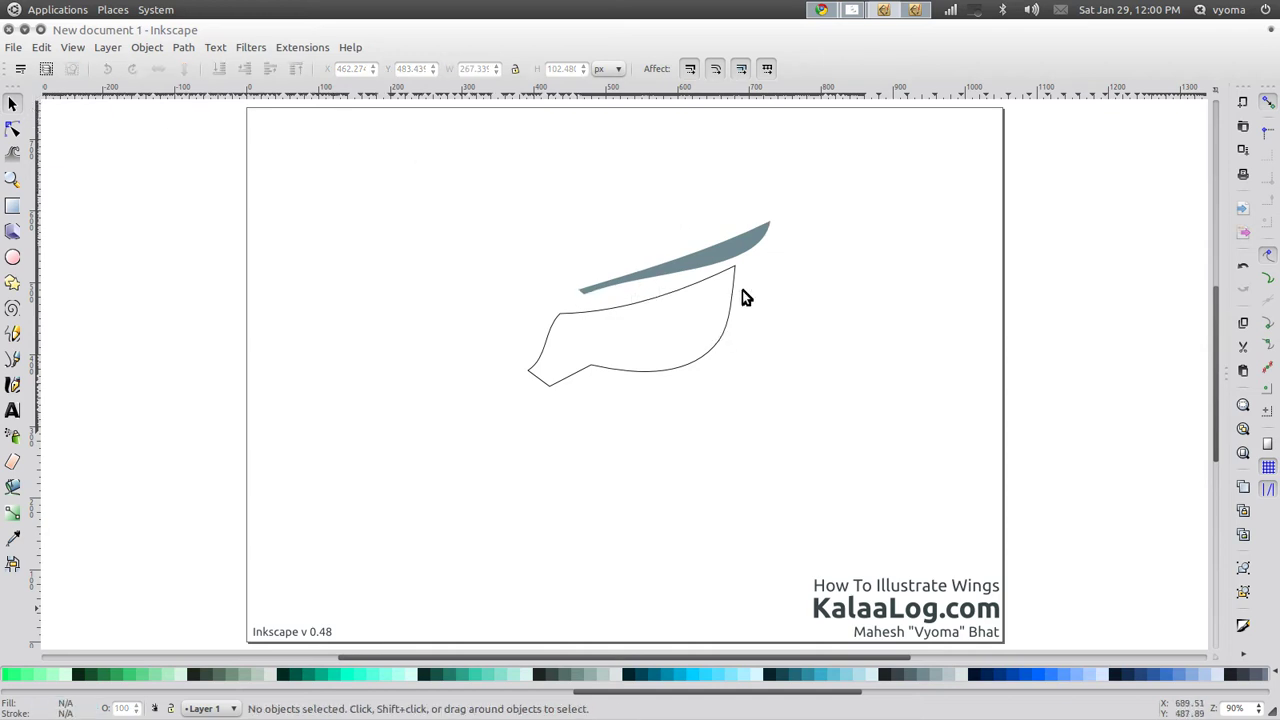
{"action": "left_click", "coordinate": [705, 264]}
{"action": "left_click_drag", "start_coordinate": [705, 264], "coordinate": [689, 291]}
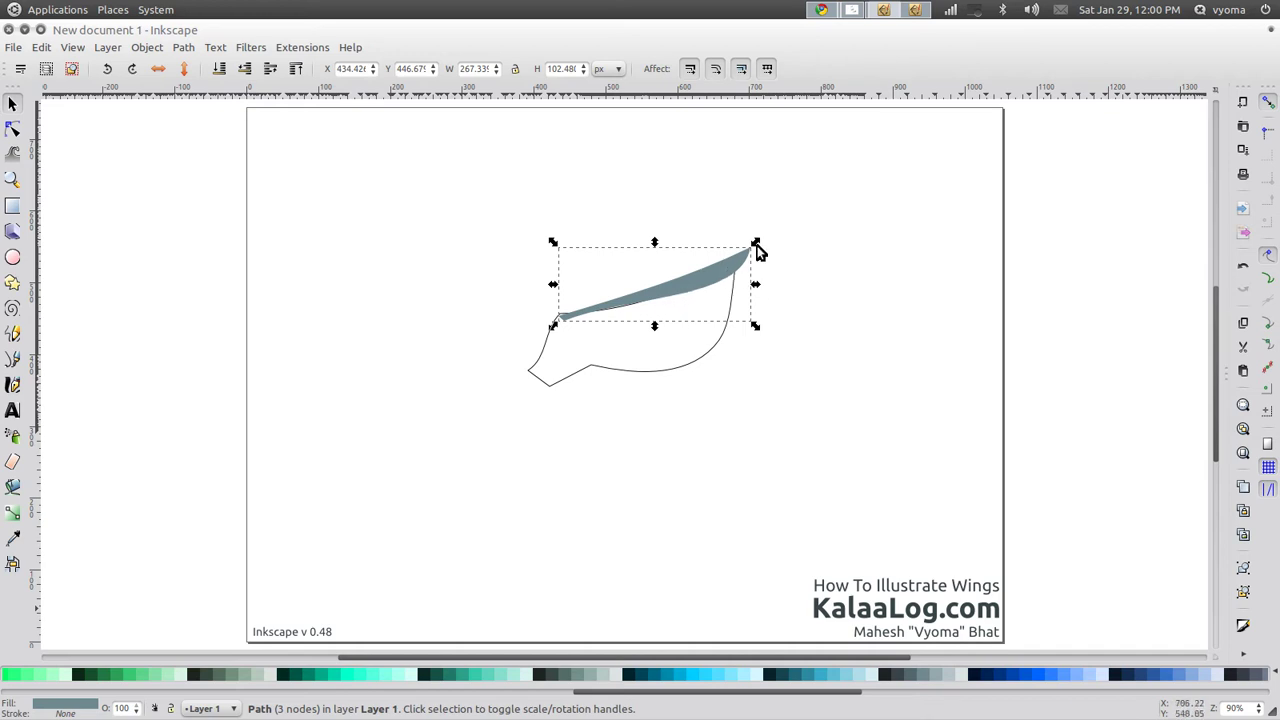
{"action": "left_click_drag", "start_coordinate": [757, 247], "coordinate": [742, 264]}
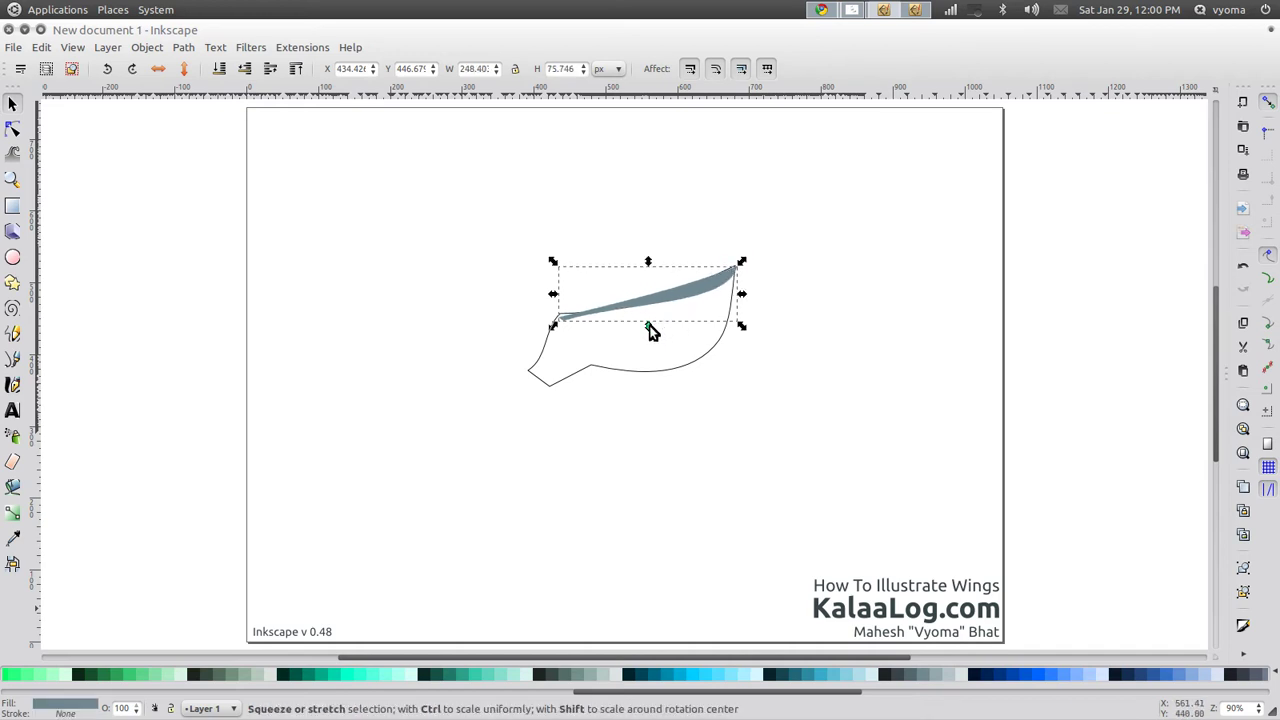
{"action": "left_click_drag", "start_coordinate": [650, 331], "coordinate": [651, 339]}
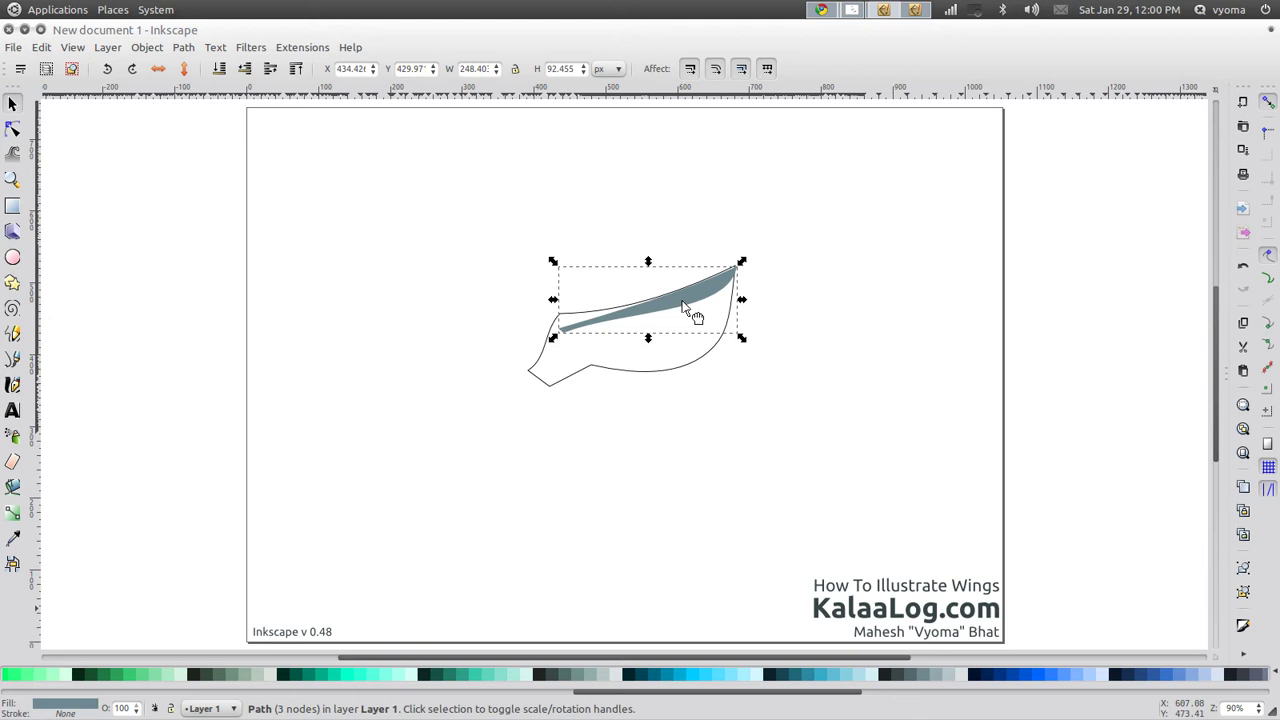
{"action": "left_click", "coordinate": [741, 268]}
{"action": "left_click_drag", "start_coordinate": [742, 265], "coordinate": [751, 281]}
{"action": "left_click", "coordinate": [666, 312]}
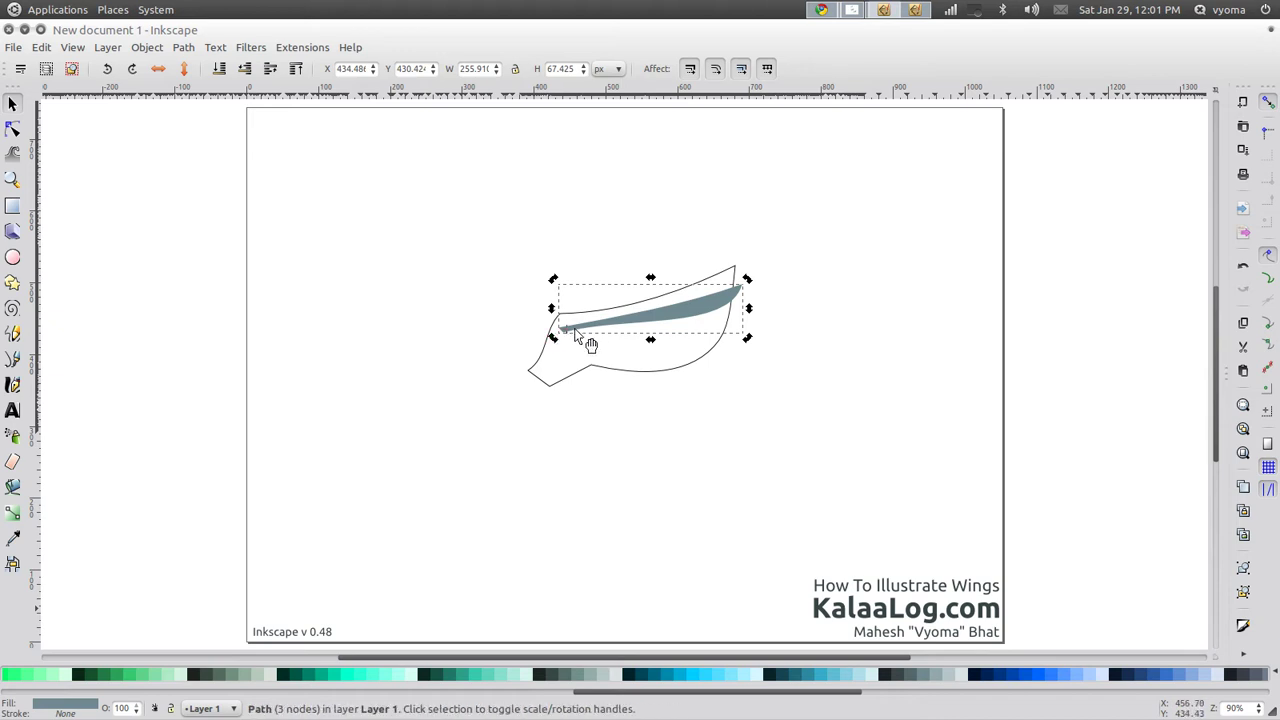
{"action": "left_click_drag", "start_coordinate": [590, 341], "coordinate": [592, 323]}
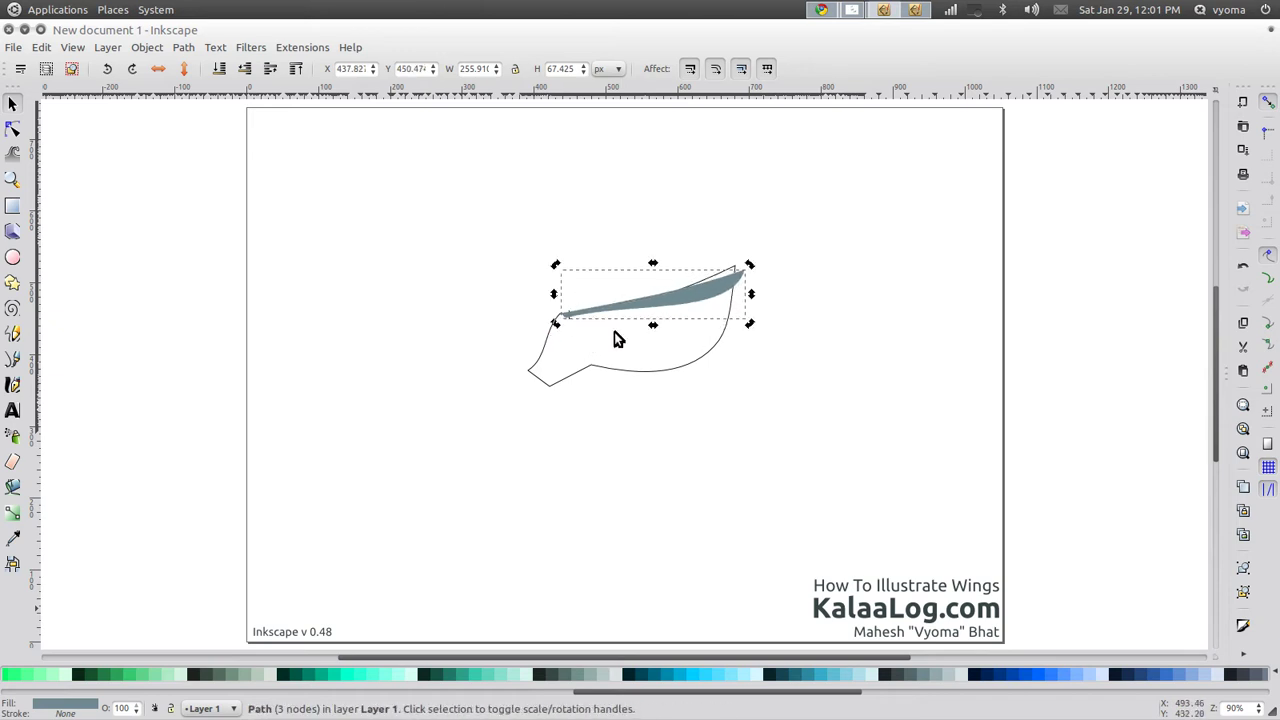
{"action": "left_click", "coordinate": [764, 364]}
{"action": "left_click", "coordinate": [690, 298]}
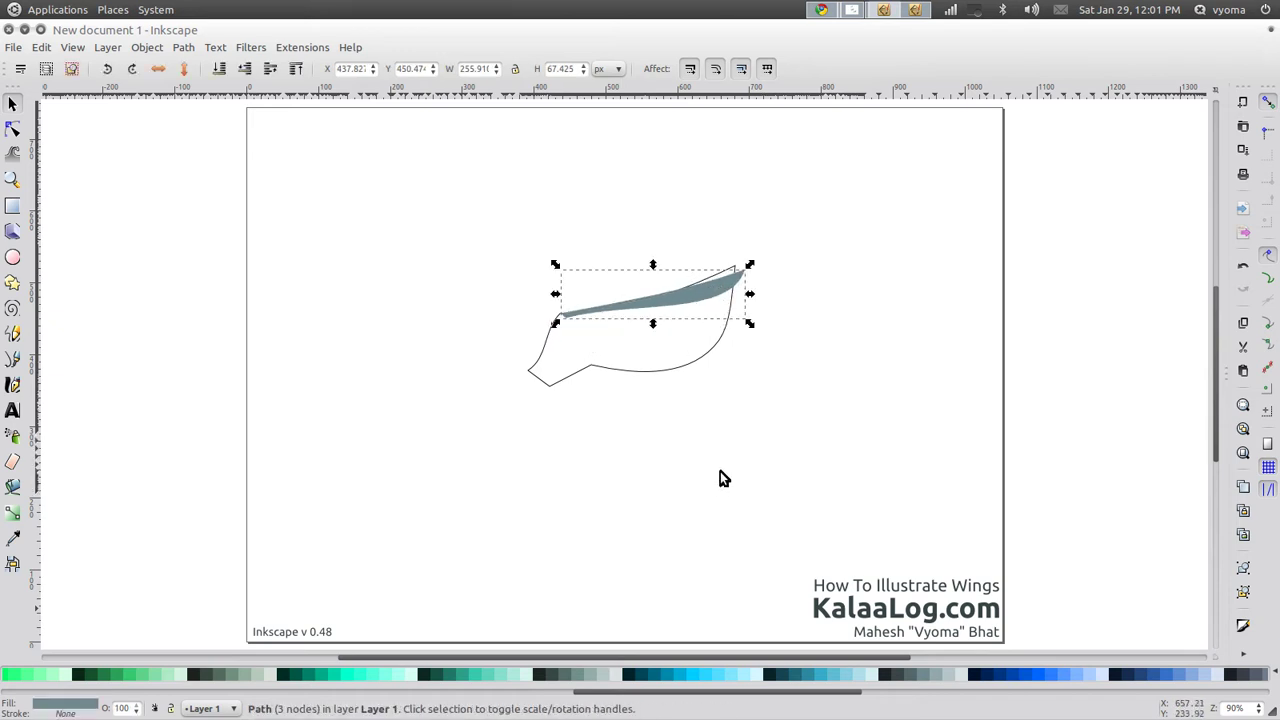
- Paste a copy of the feather onto the wing and rotate it nearly horizontal
{"action": "key", "text": "ctrl+v"}
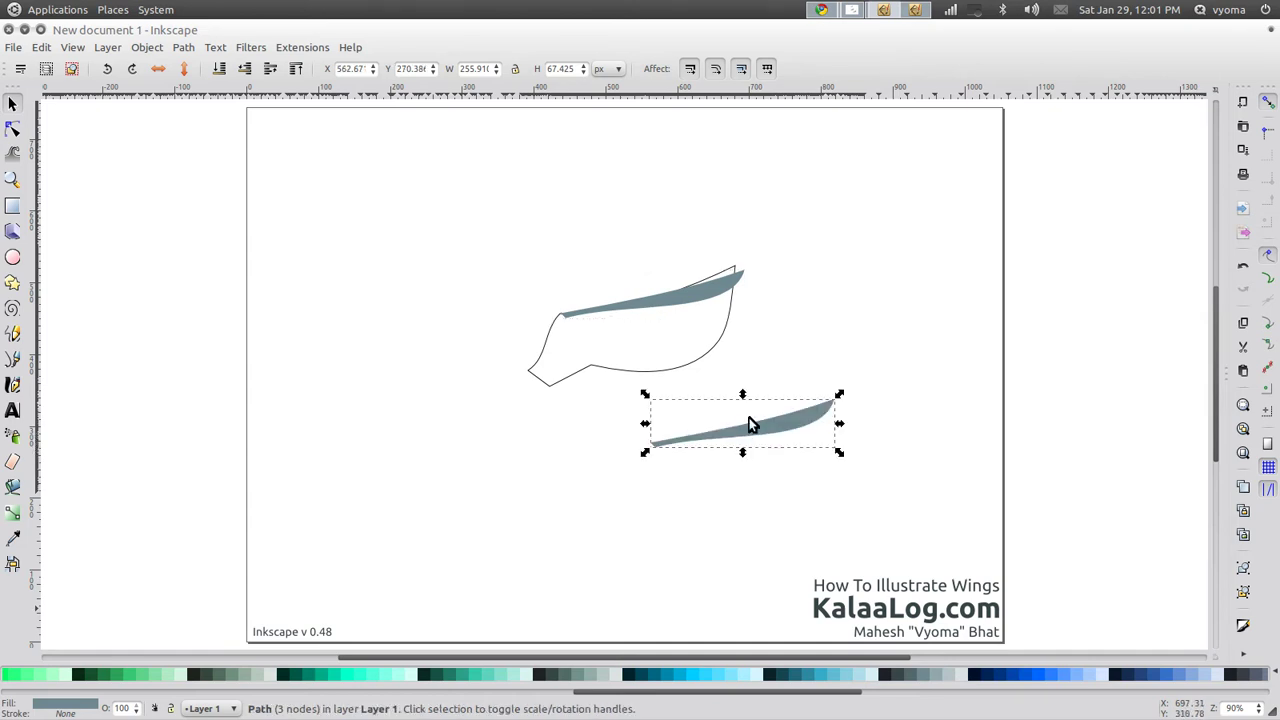
{"action": "key", "text": "ctrl+z"}
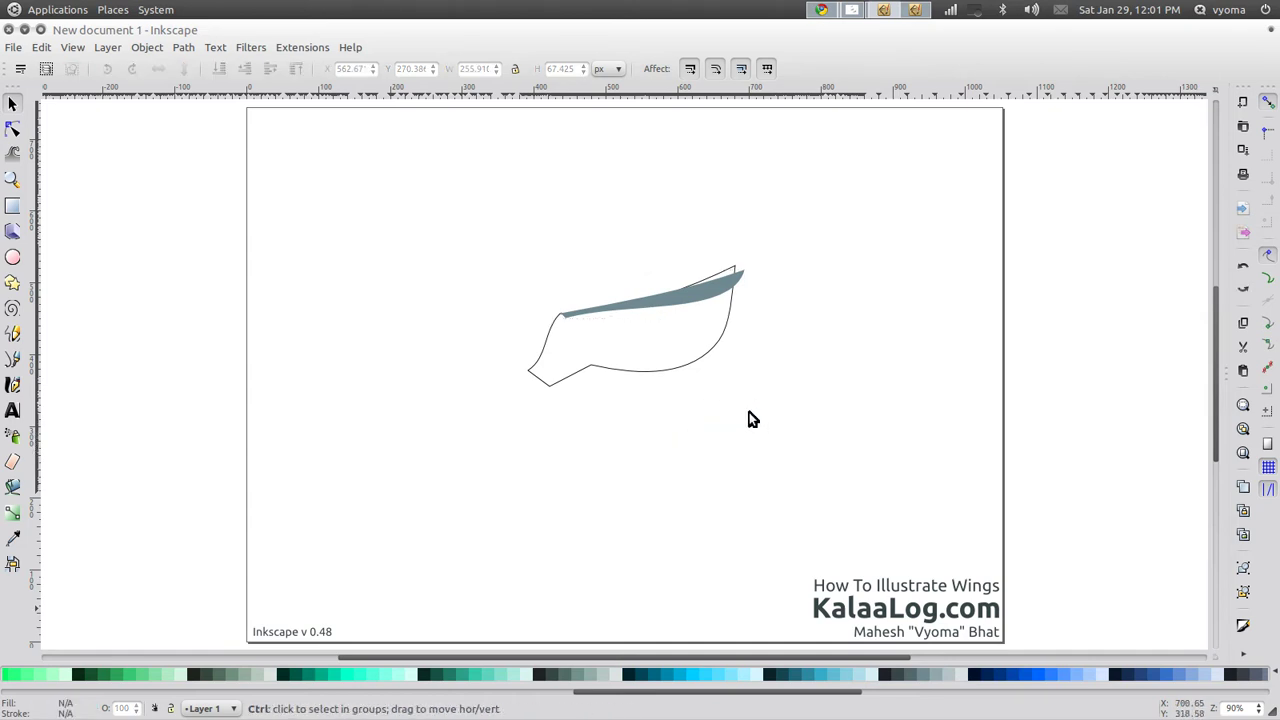
{"action": "key", "text": "ctrl+v"}
{"action": "left_click_drag", "start_coordinate": [760, 417], "coordinate": [688, 314]}
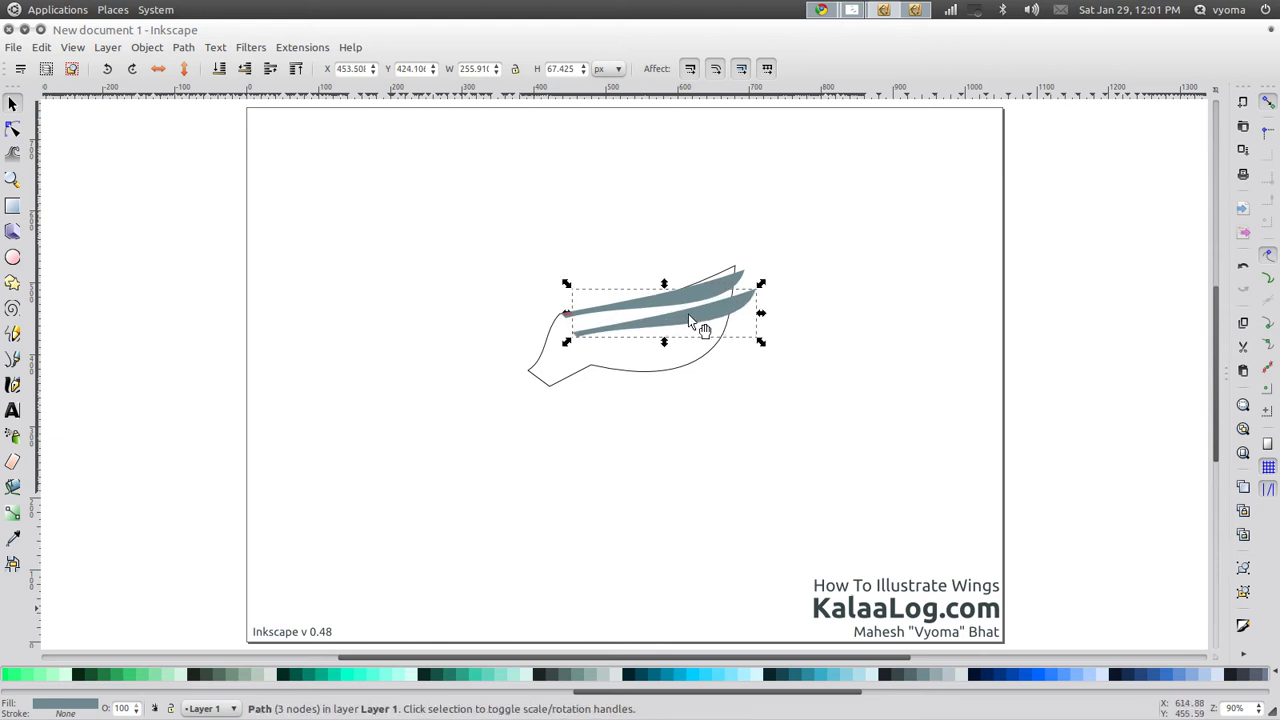
{"action": "left_click", "coordinate": [722, 313]}
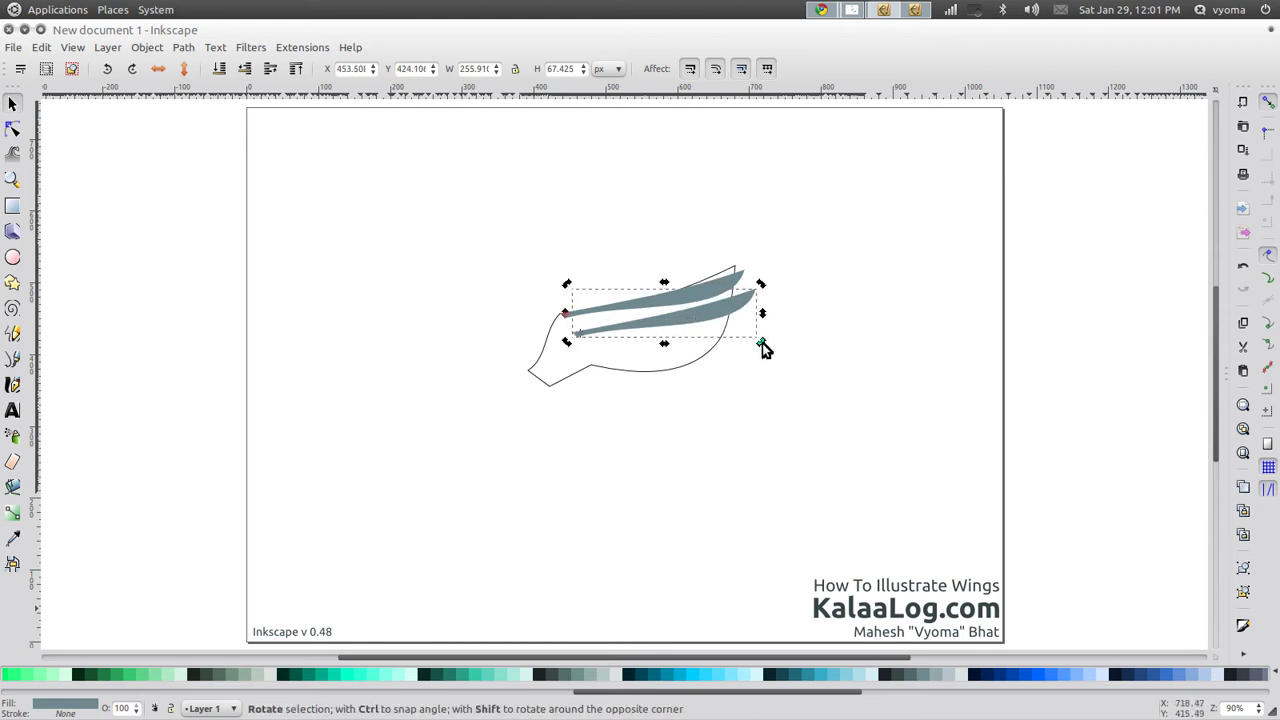
{"action": "mouse_move", "coordinate": [762, 343]}
{"action": "left_mouse_down"}
{"action": "mouse_move", "coordinate": [760, 366]}
{"action": "mouse_move", "coordinate": [766, 350]}
{"action": "left_mouse_up"}
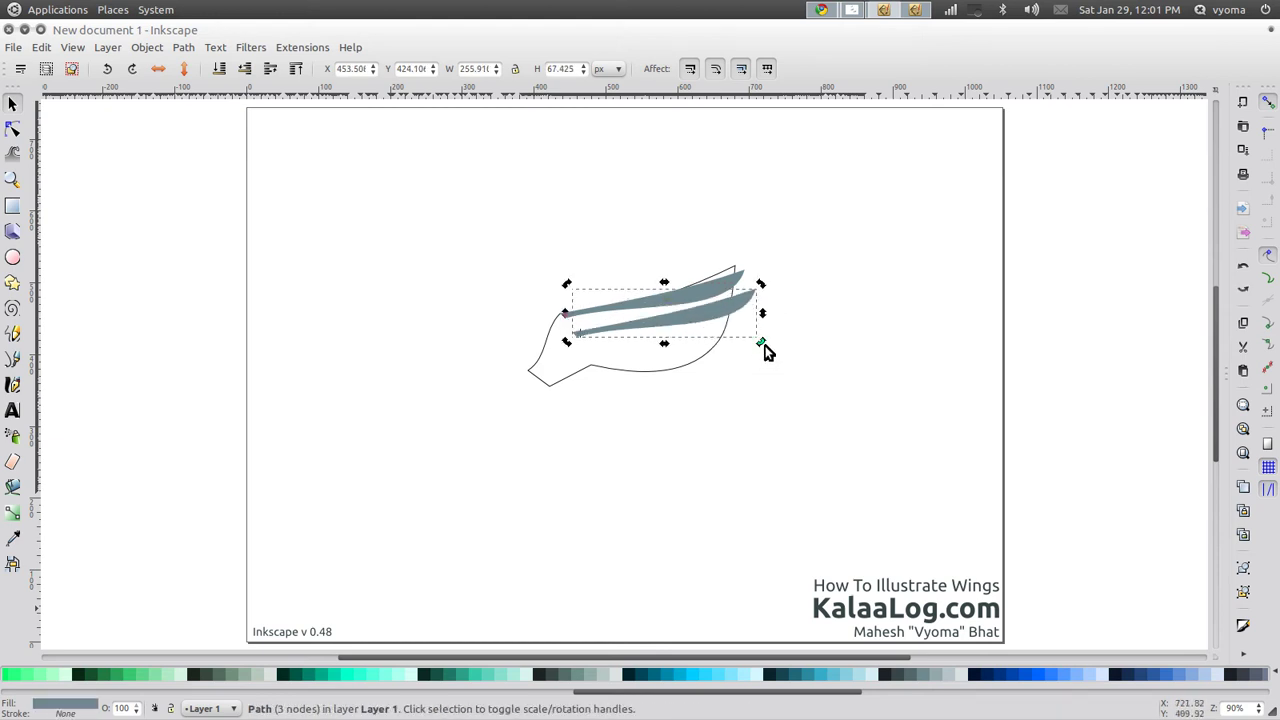
{"action": "left_click_drag", "start_coordinate": [764, 290], "coordinate": [769, 310]}
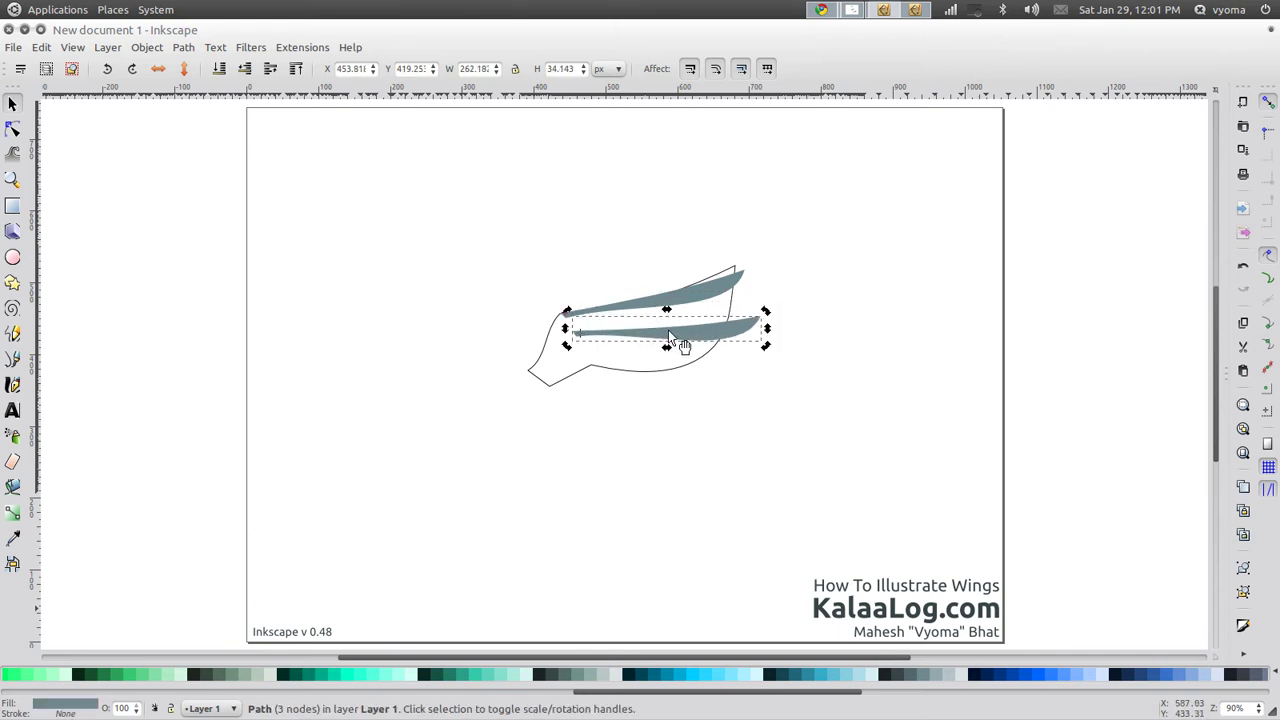
- Place the copy beneath the first feather and resize it to about 258 × 45 px
{"action": "left_click_drag", "start_coordinate": [670, 336], "coordinate": [708, 301]}
{"action": "left_click", "coordinate": [684, 316]}
{"action": "left_click", "coordinate": [620, 313]}
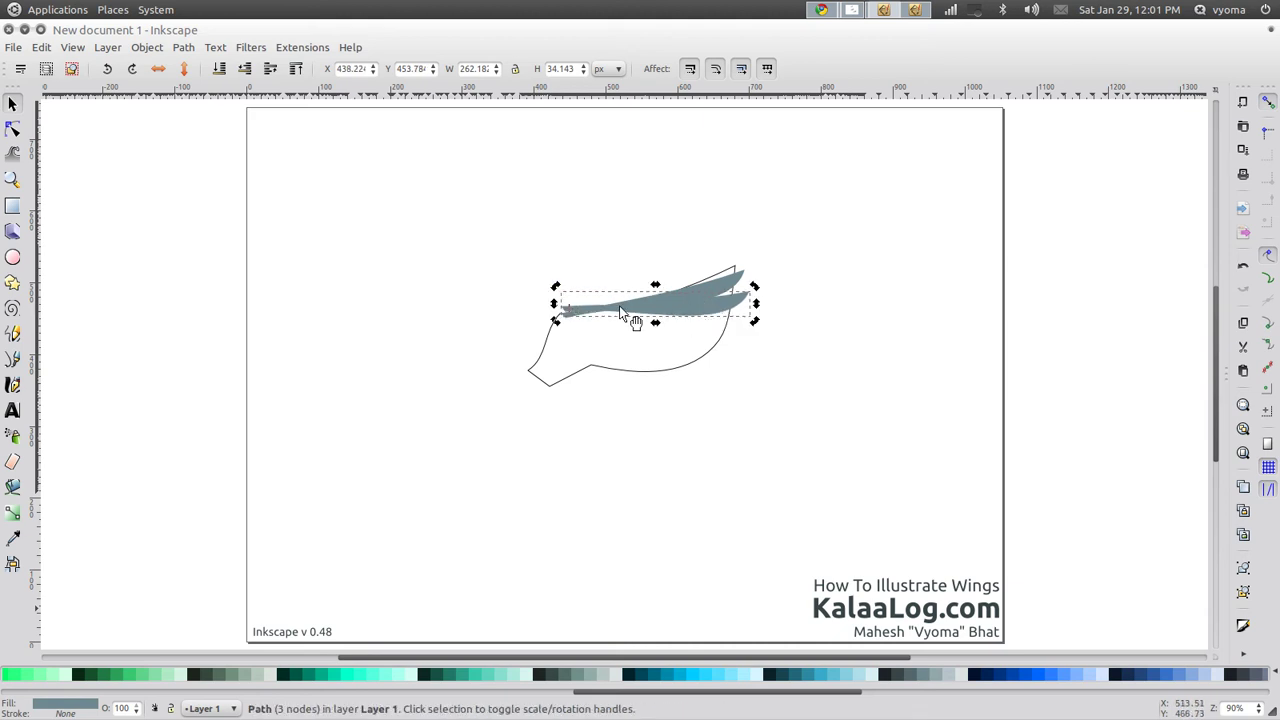
{"action": "mouse_move", "coordinate": [555, 320]}
{"action": "left_mouse_down"}
{"action": "mouse_move", "coordinate": [557, 294]}
{"action": "mouse_move", "coordinate": [557, 340]}
{"action": "left_mouse_up"}
{"action": "left_click_drag", "start_coordinate": [686, 321], "coordinate": [623, 329]}
{"action": "left_click", "coordinate": [612, 383]}
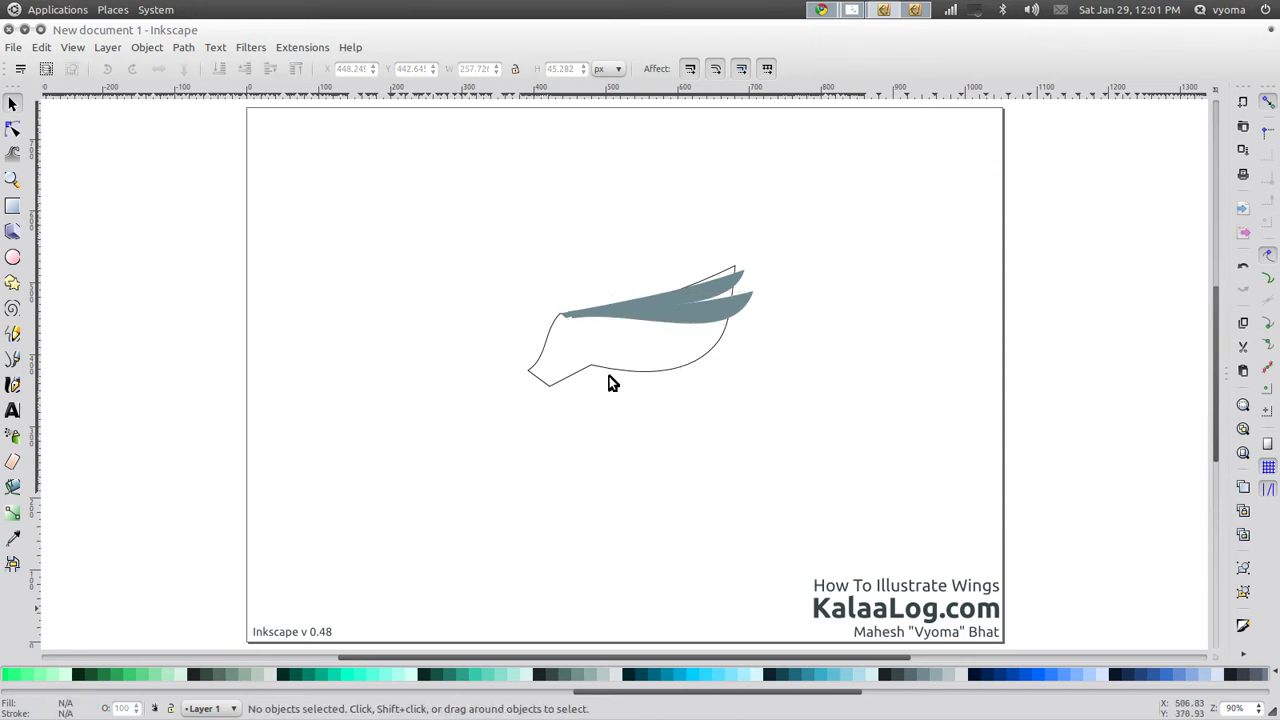
- Nudge the feather, duplicate it with Ctrl+D and rotate the copy downward along the wing
{"action": "left_click", "coordinate": [567, 315]}
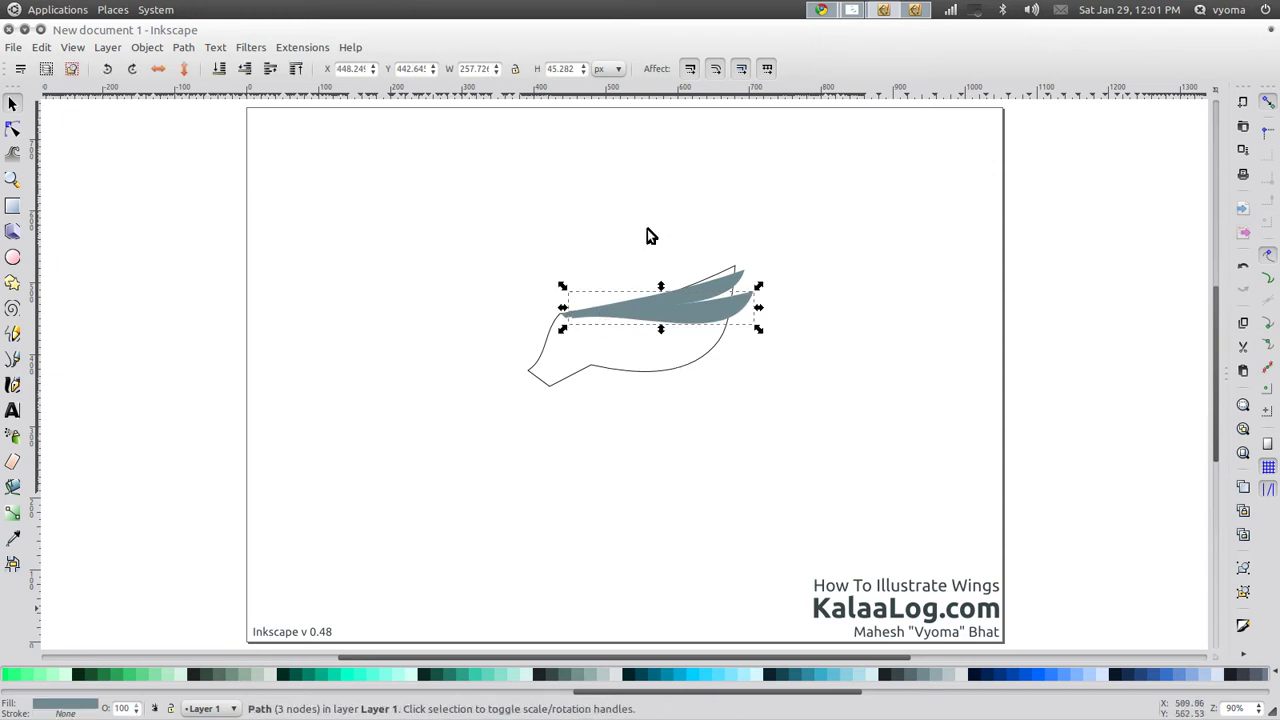
{"action": "left_click_drag", "start_coordinate": [605, 318], "coordinate": [604, 322]}
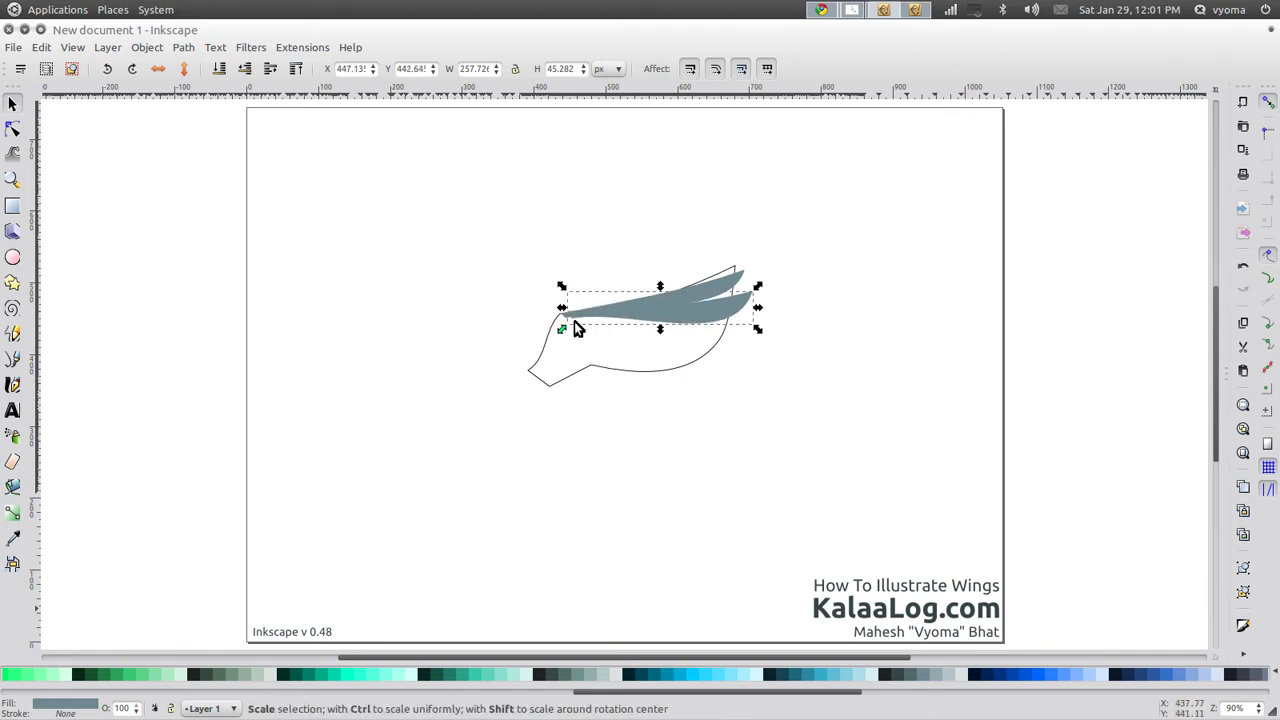
{"action": "left_click", "coordinate": [536, 316]}
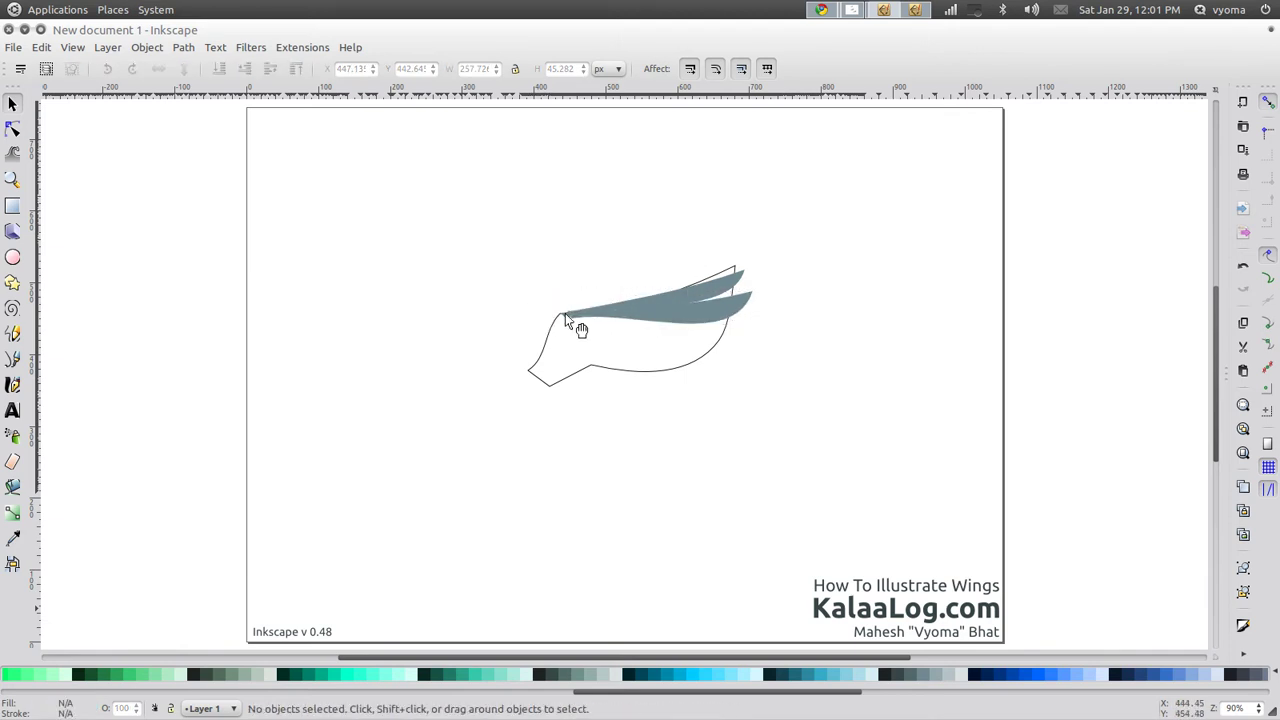
{"action": "left_click", "coordinate": [709, 325]}
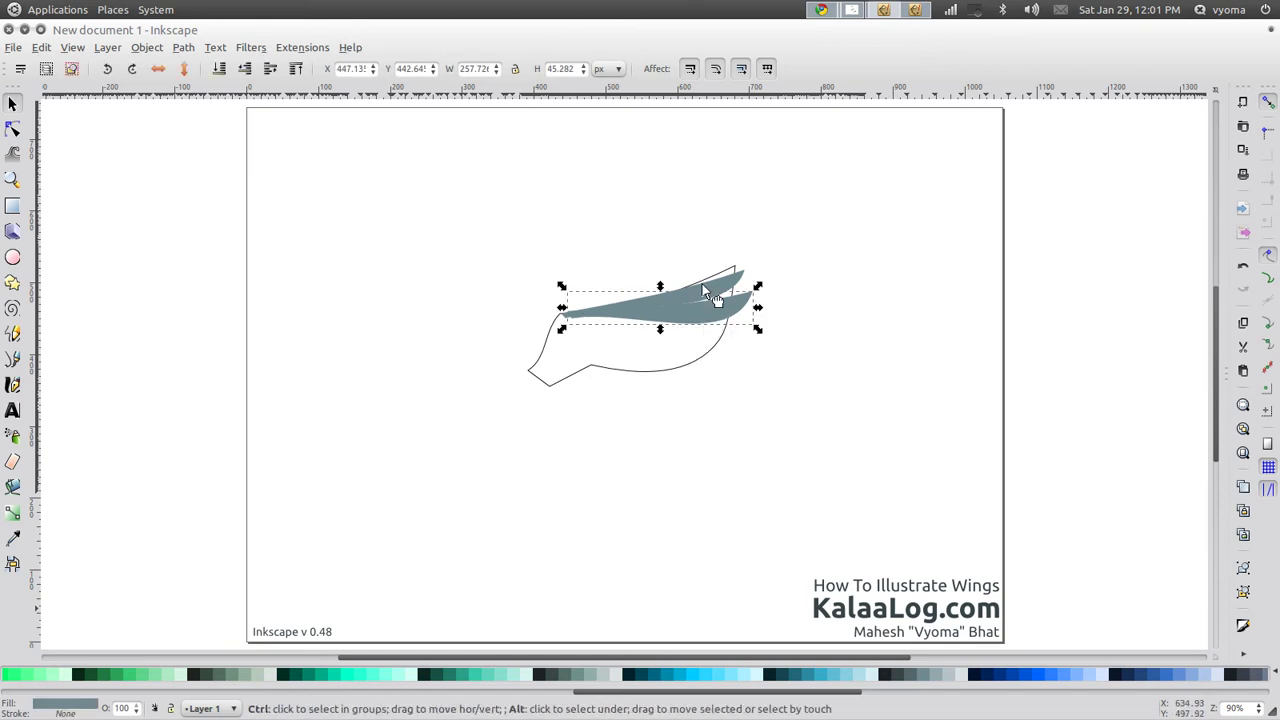
{"action": "key", "text": "ctrl+d"}
{"action": "left_click_drag", "start_coordinate": [709, 314], "coordinate": [609, 395]}
{"action": "left_click", "coordinate": [716, 333]}
{"action": "left_click", "coordinate": [738, 357]}
{"action": "left_click", "coordinate": [698, 368]}
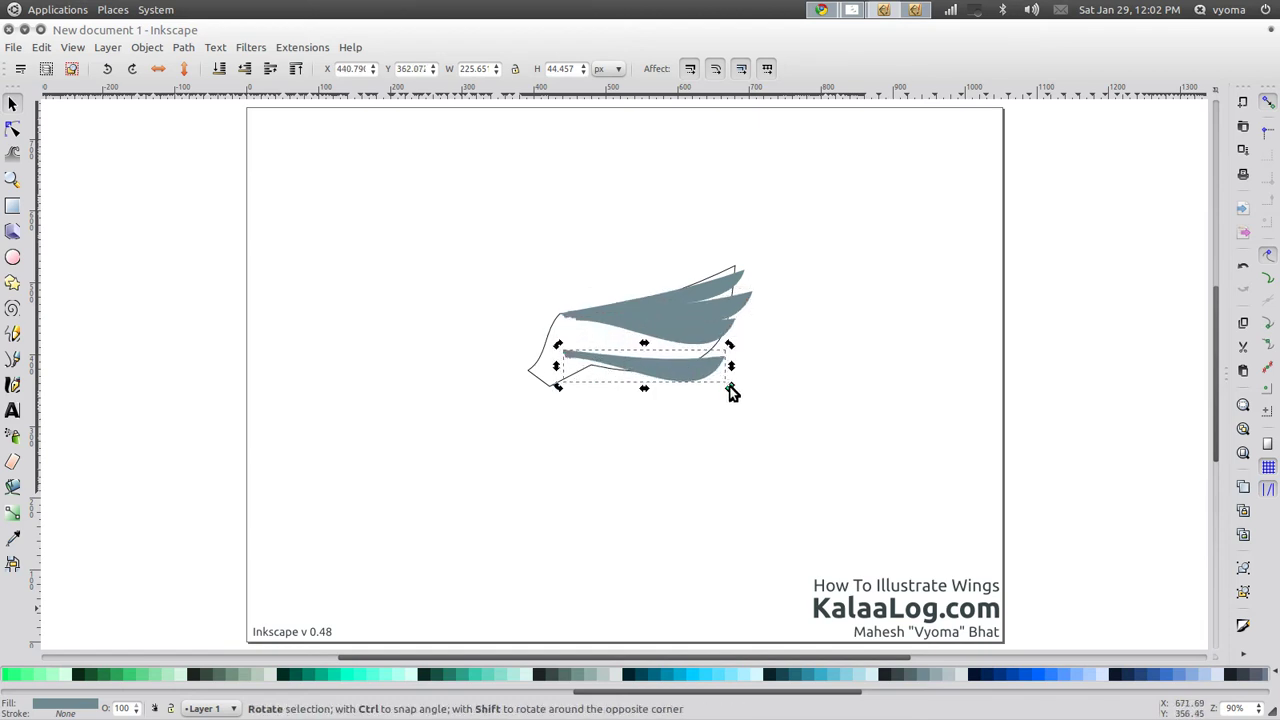
{"action": "left_click_drag", "start_coordinate": [729, 387], "coordinate": [650, 340]}
- Adjust the remaining fan feathers and place a spare feather copy below the wing
{"action": "left_click", "coordinate": [713, 368]}
{"action": "left_click", "coordinate": [655, 345]}
{"action": "left_click", "coordinate": [656, 396]}
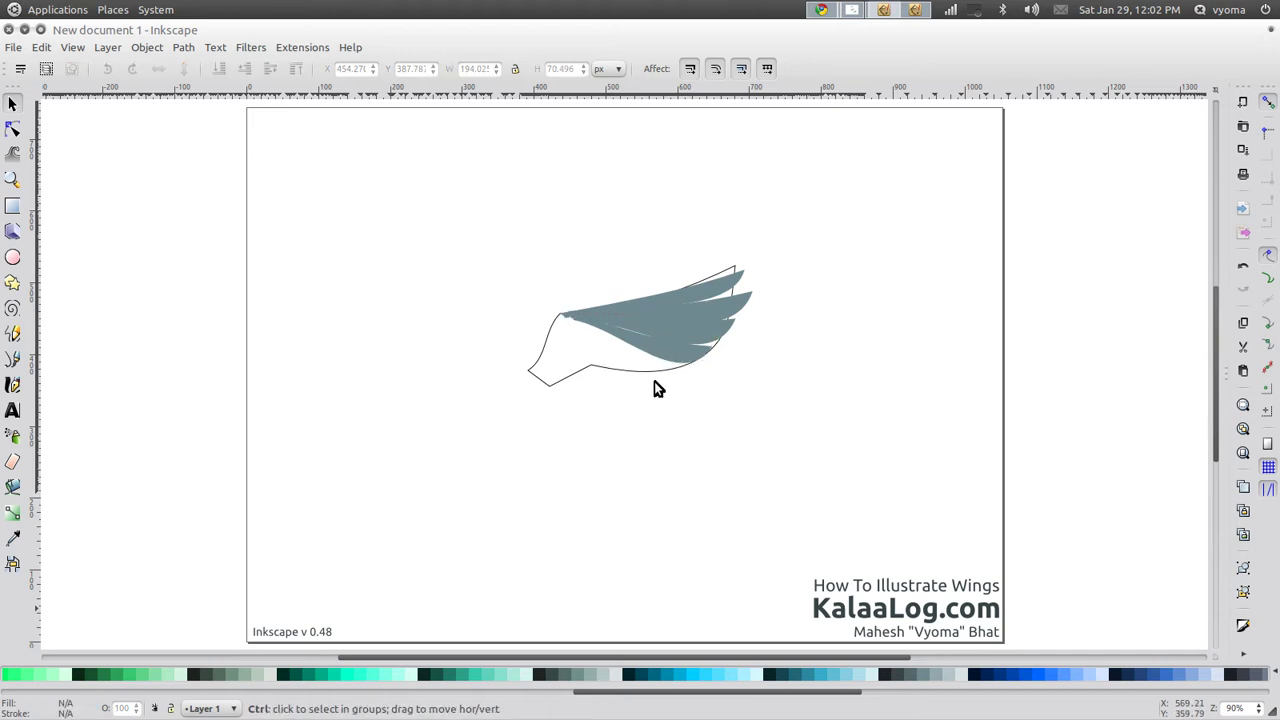
{"action": "key", "text": "ctrl+c"}
{"action": "left_click", "coordinate": [649, 322]}
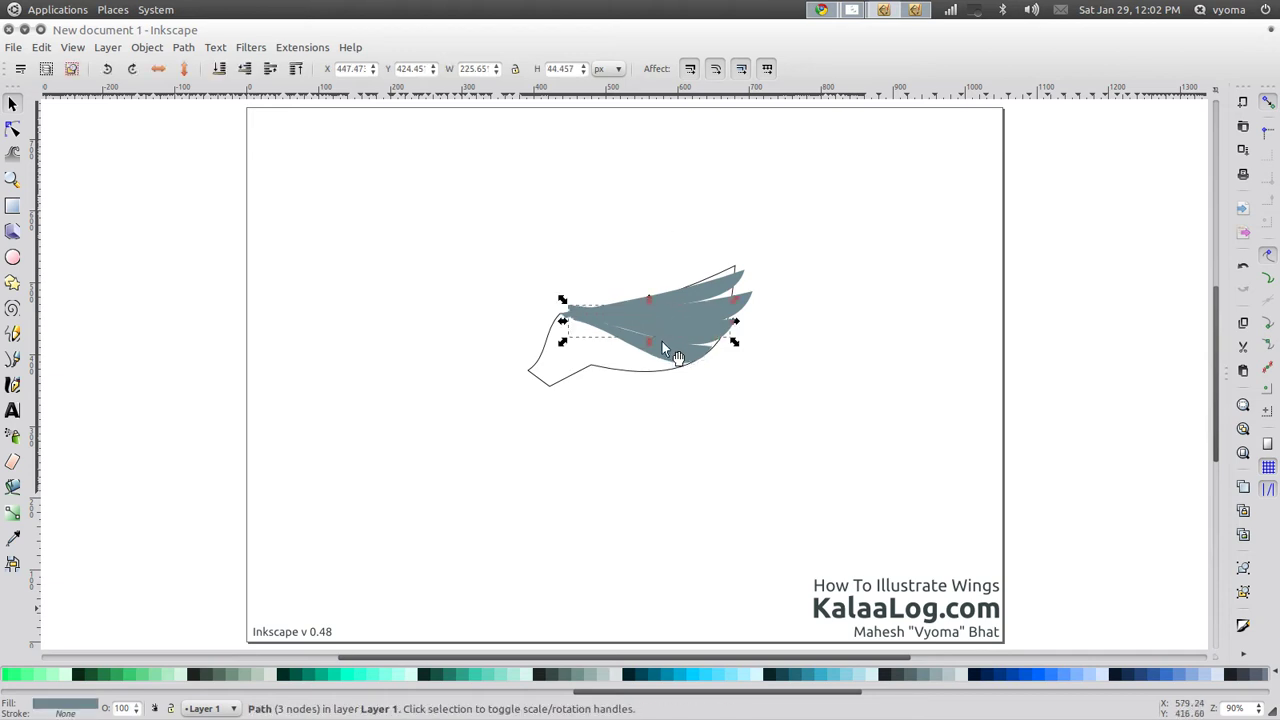
{"action": "key", "text": "ctrl+d"}
{"action": "left_click_drag", "start_coordinate": [678, 324], "coordinate": [688, 443]}
{"action": "left_click", "coordinate": [640, 342]}
{"action": "left_click_drag", "start_coordinate": [644, 305], "coordinate": [617, 338]}
{"action": "left_click", "coordinate": [13, 129]}
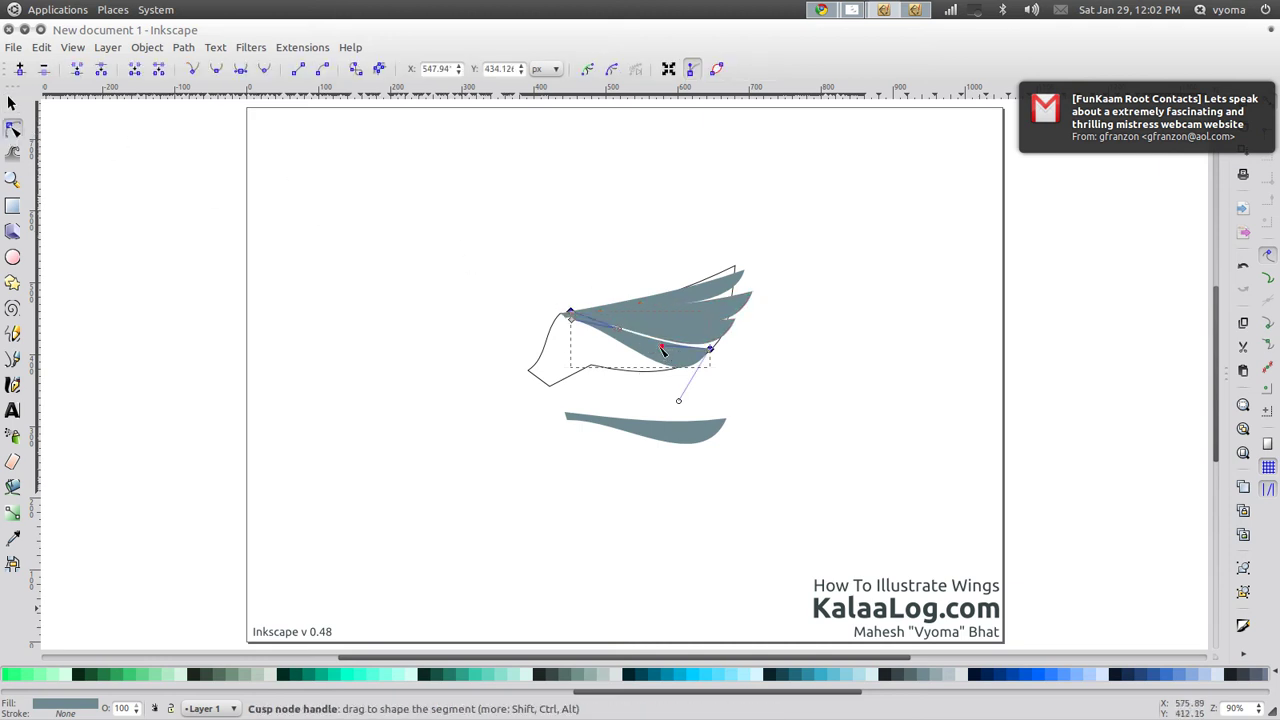
{"action": "left_click", "coordinate": [484, 342]}
{"action": "left_click", "coordinate": [645, 369]}
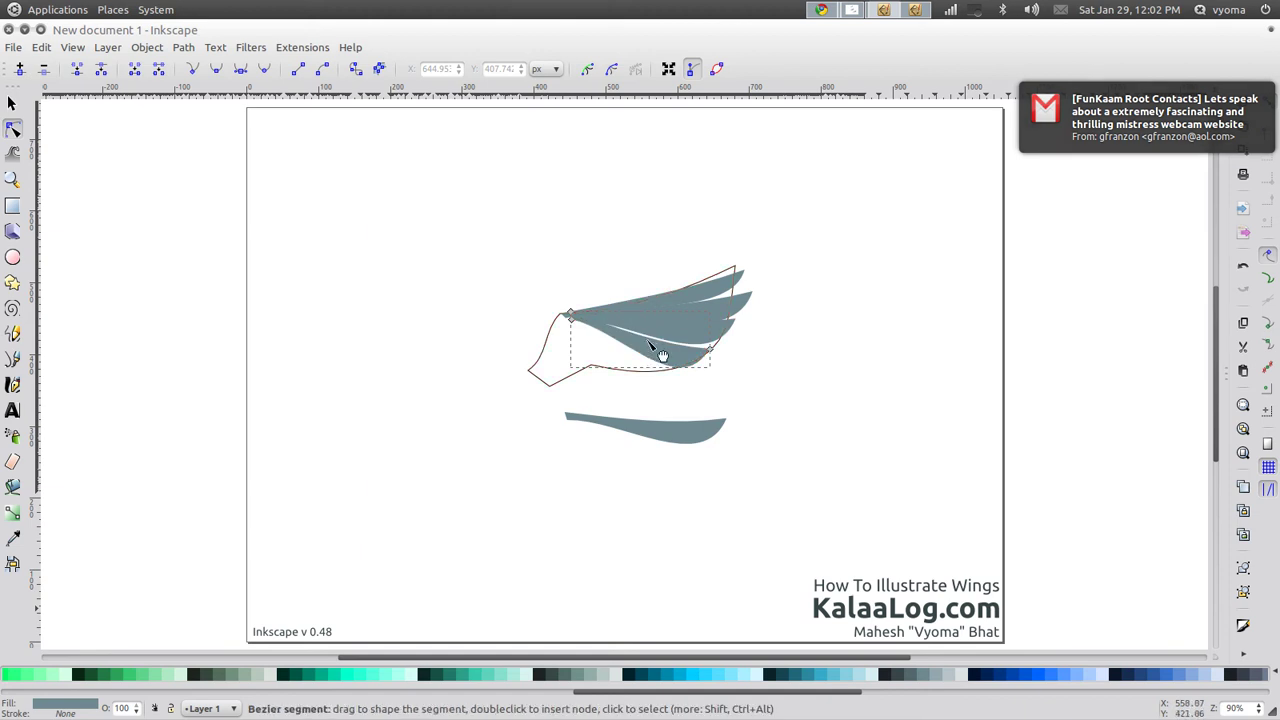
{"action": "left_click", "coordinate": [749, 366]}
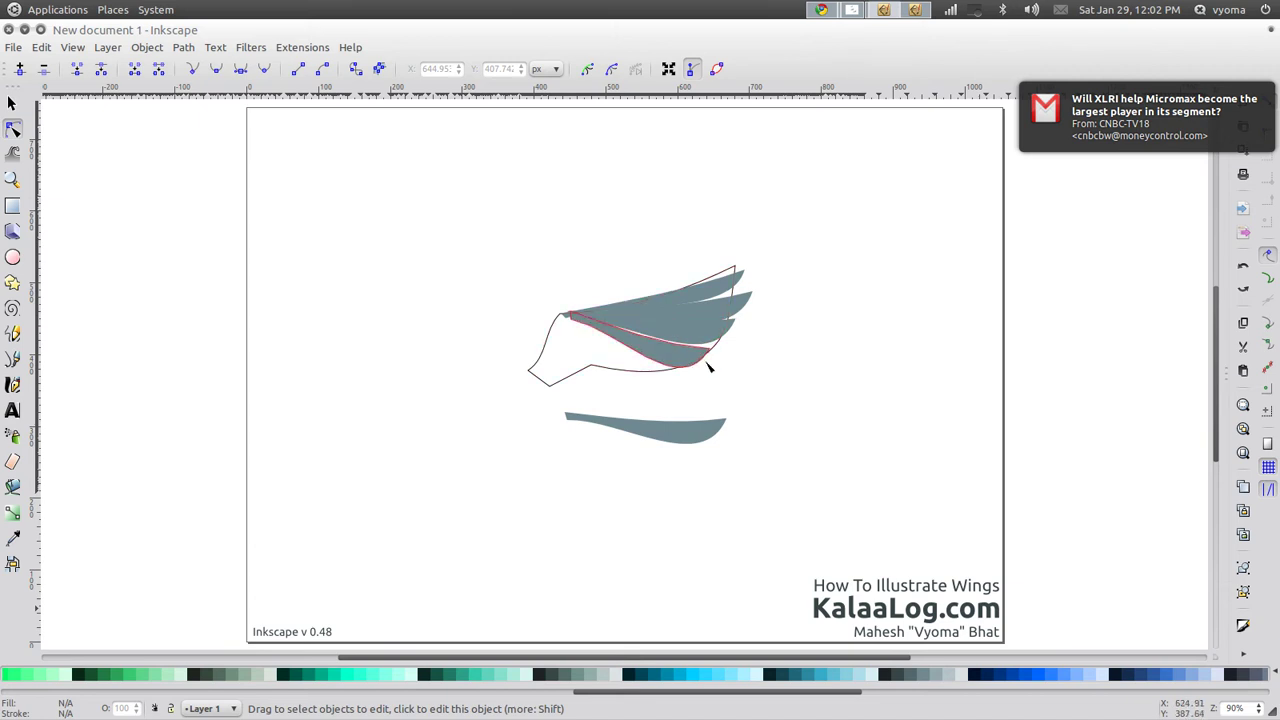
{"action": "left_click", "coordinate": [651, 342]}
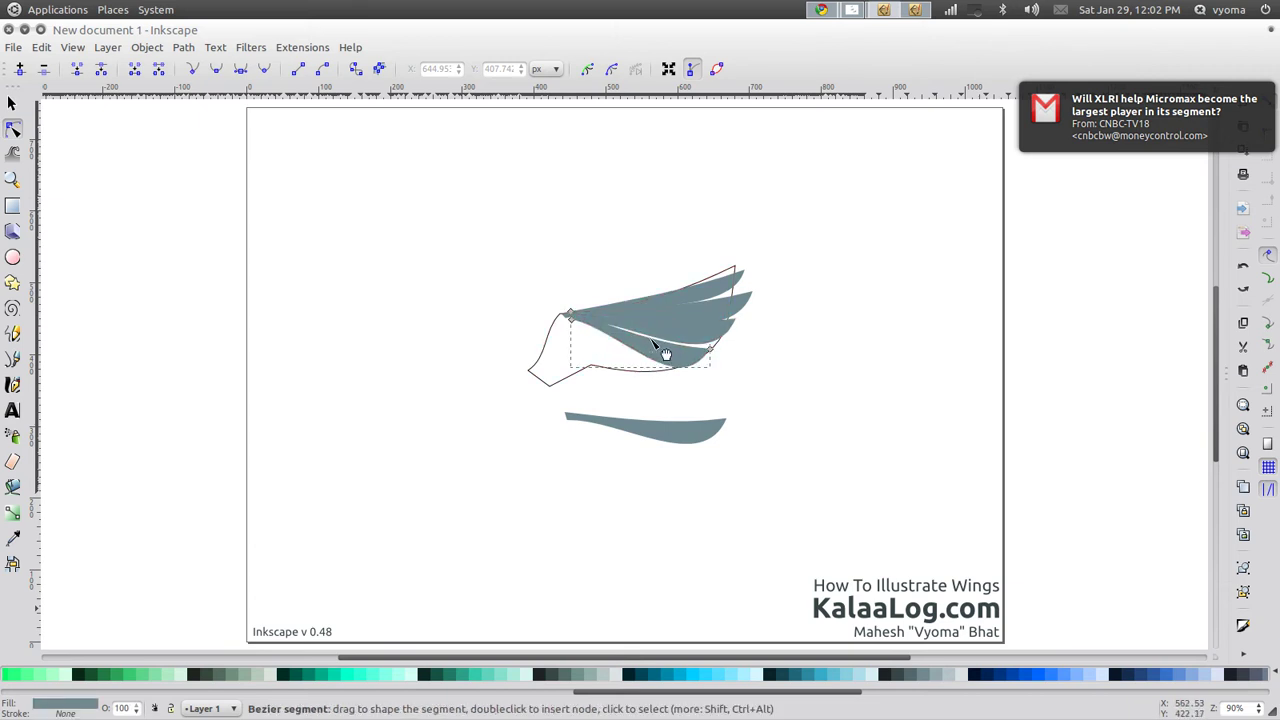
{"action": "left_click", "coordinate": [767, 377]}
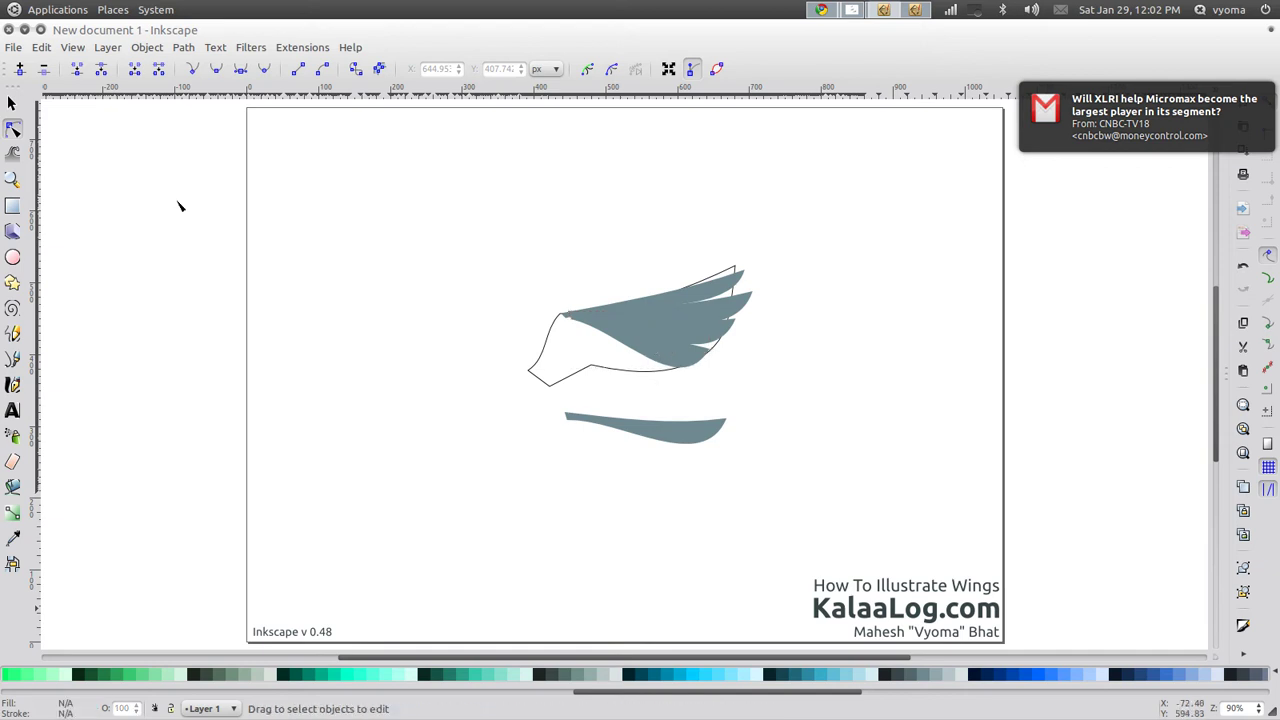
{"action": "left_click", "coordinate": [12, 103]}
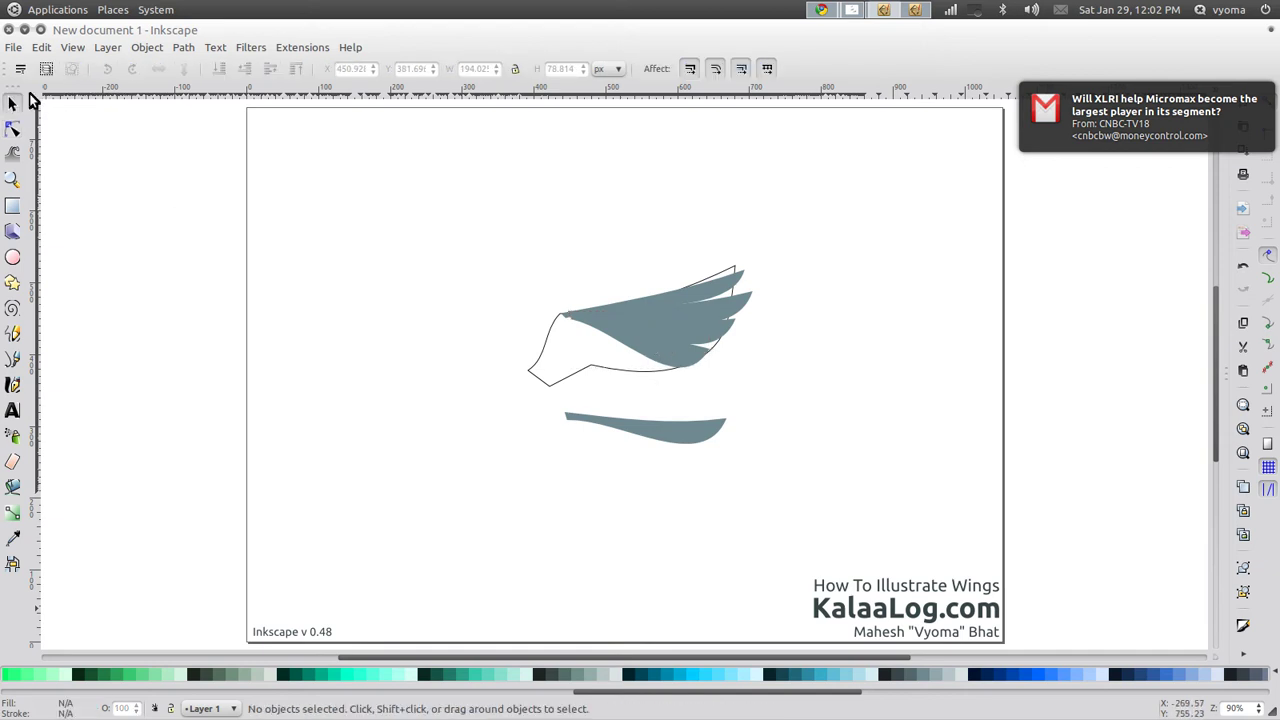
- Tilt the spare feather, move it up onto the wing and shrink it to fit
{"action": "left_click", "coordinate": [620, 432]}
{"action": "left_click", "coordinate": [714, 443]}
{"action": "left_click_drag", "start_coordinate": [731, 450], "coordinate": [681, 507]}
{"action": "left_click_drag", "start_coordinate": [644, 458], "coordinate": [634, 381]}
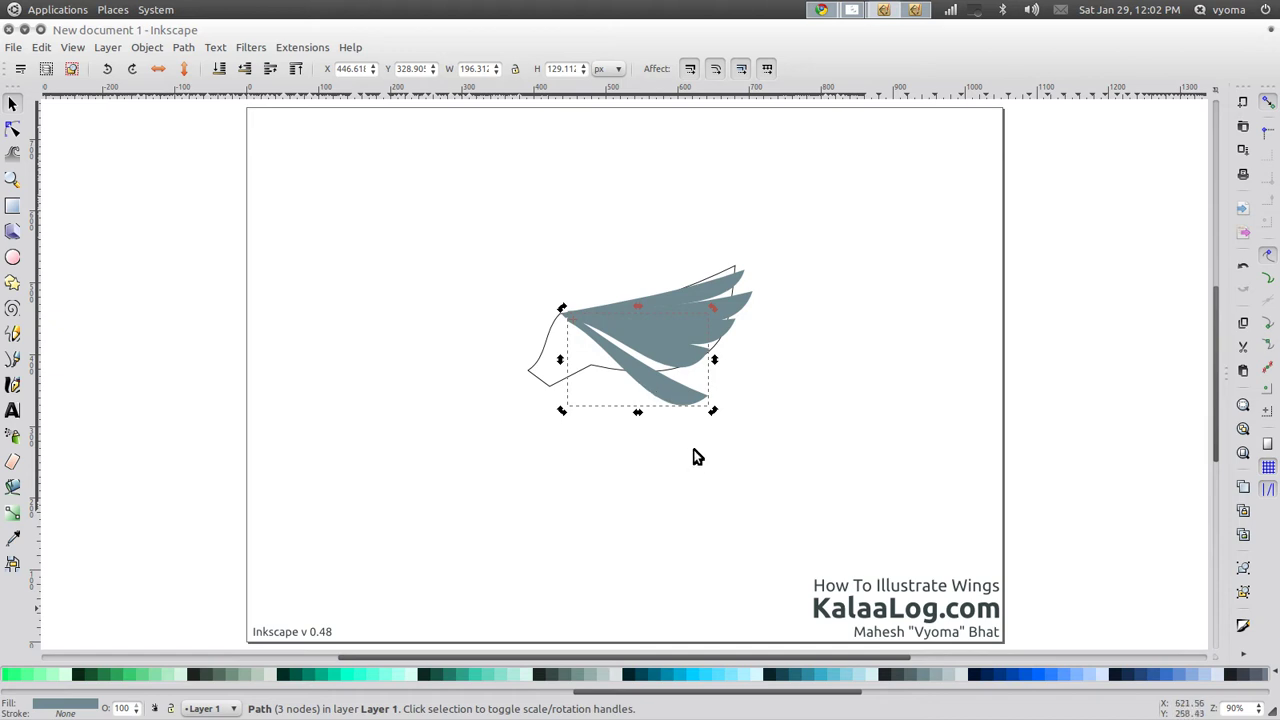
{"action": "left_click_drag", "start_coordinate": [713, 411], "coordinate": [689, 383]}
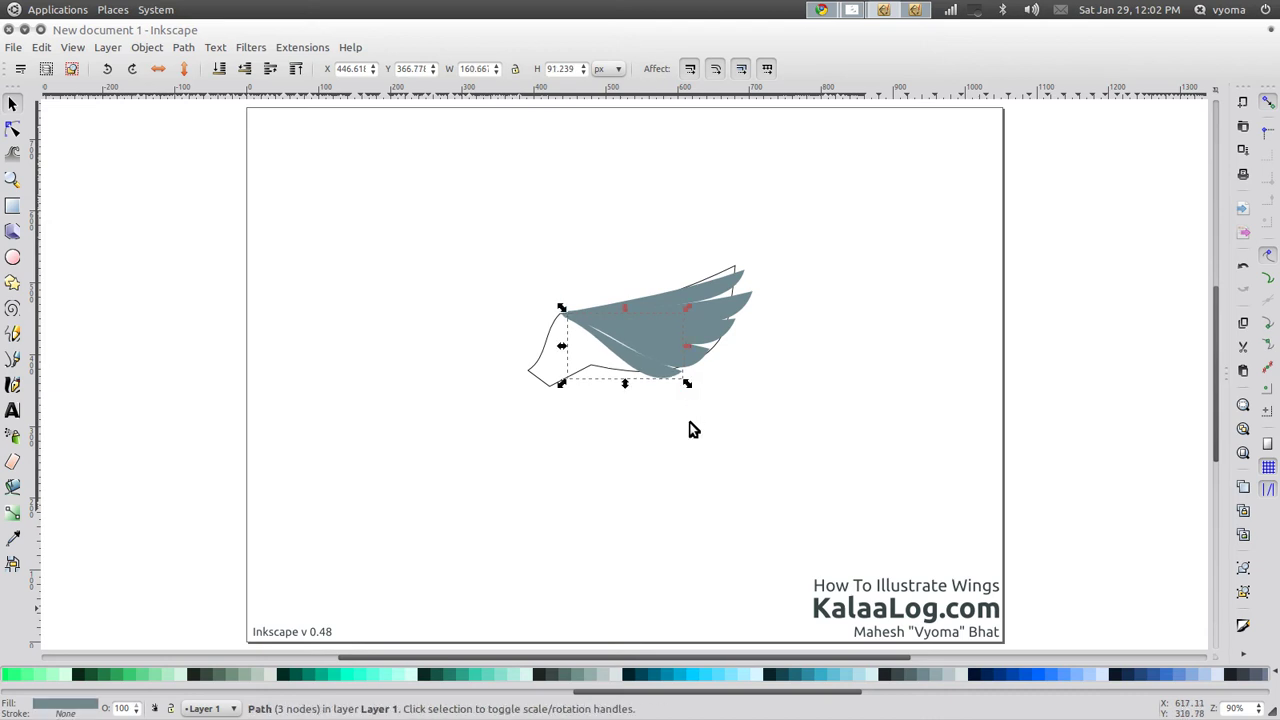
{"action": "left_click", "coordinate": [503, 338]}
{"action": "left_click", "coordinate": [12, 129]}
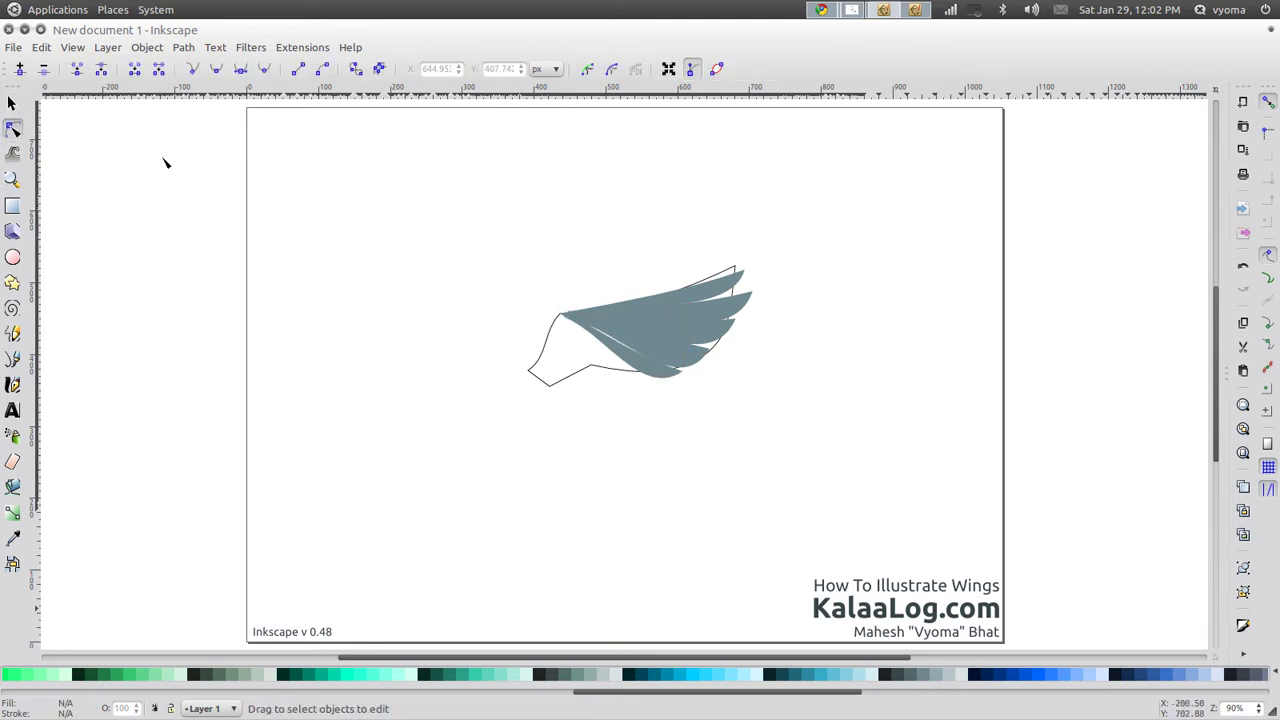
{"action": "left_click", "coordinate": [622, 356]}
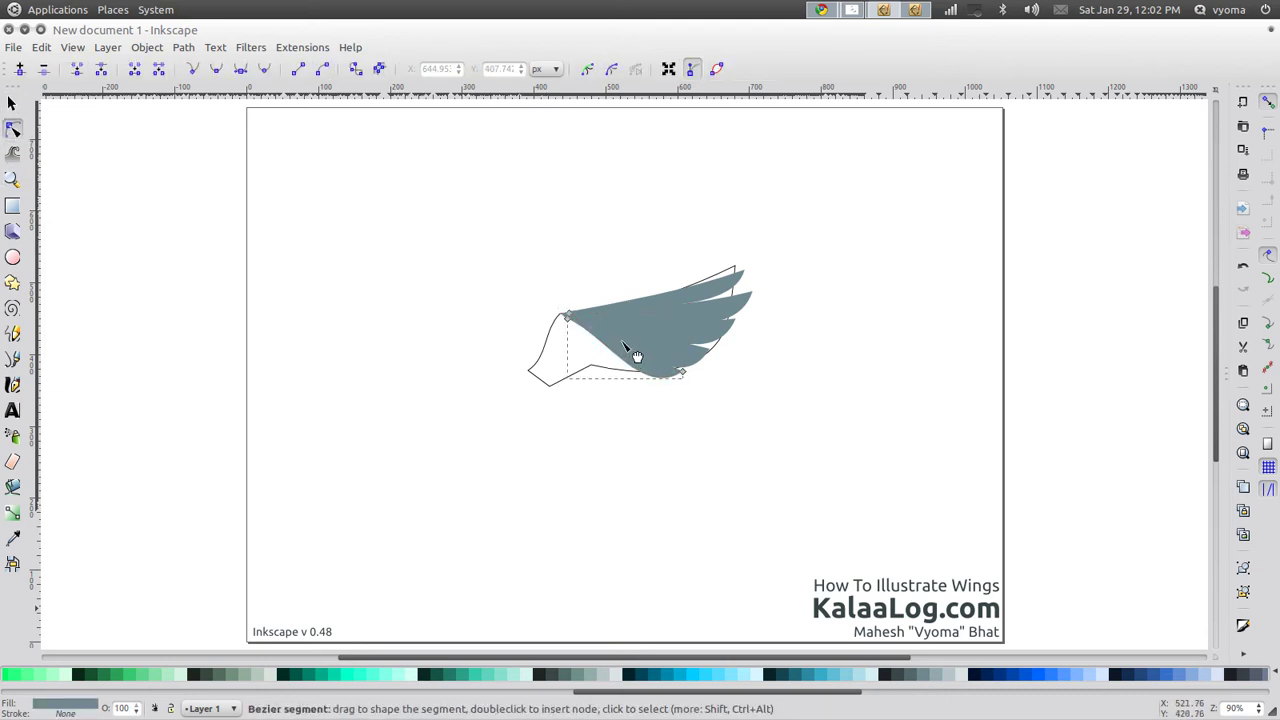
{"action": "left_click", "coordinate": [675, 418]}
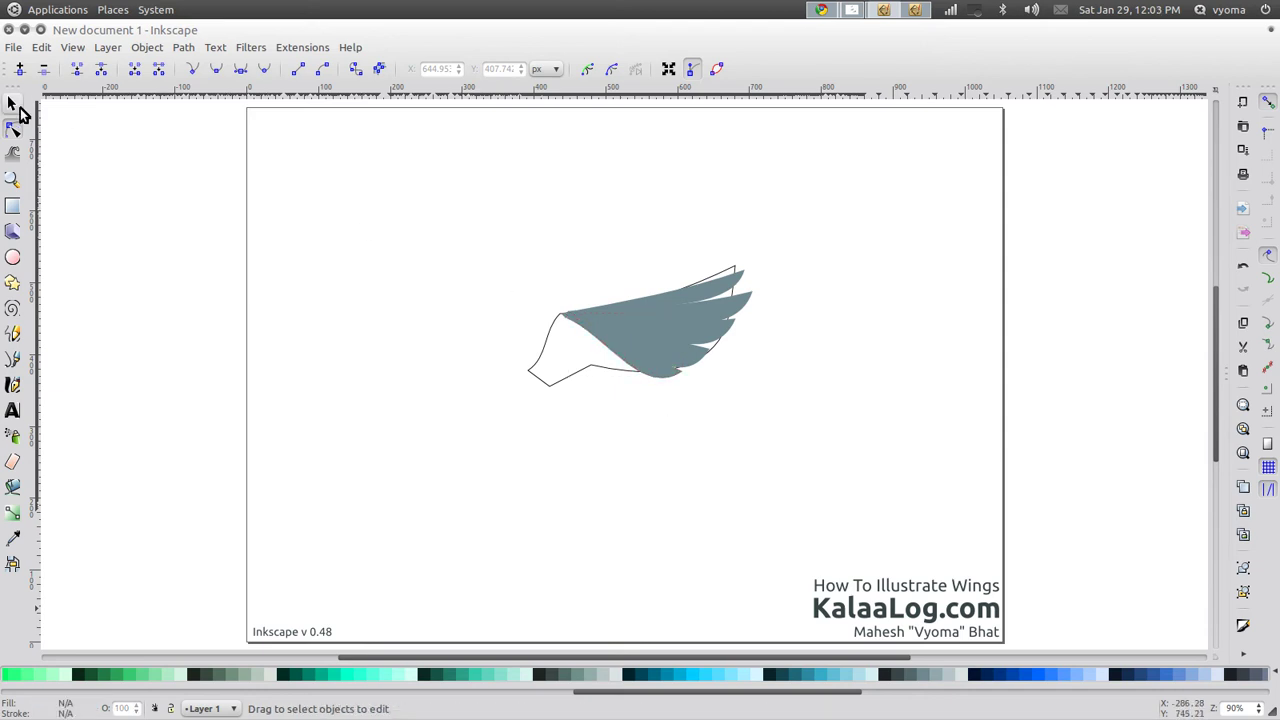
{"action": "left_click", "coordinate": [14, 105]}
- Pull the placed feather down, rotate it to a steeper angle and skew it slightly
{"action": "left_click", "coordinate": [658, 382]}
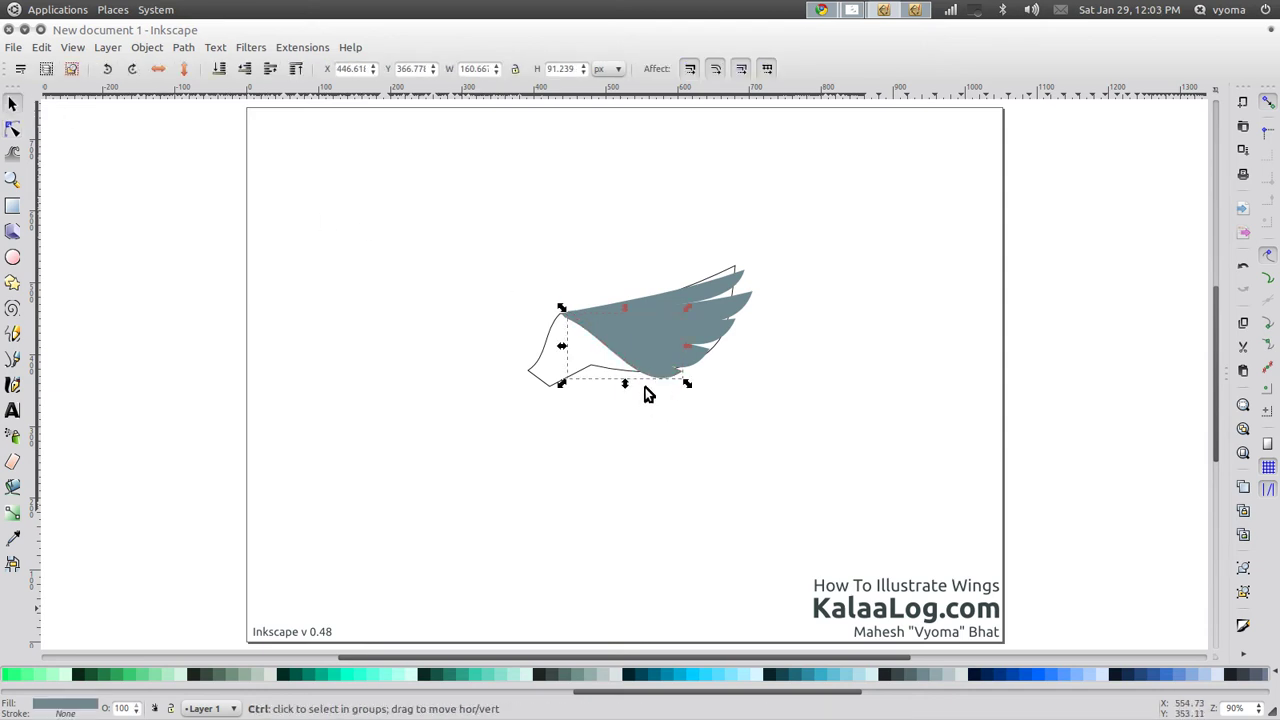
{"action": "left_click_drag", "start_coordinate": [651, 389], "coordinate": [644, 428]}
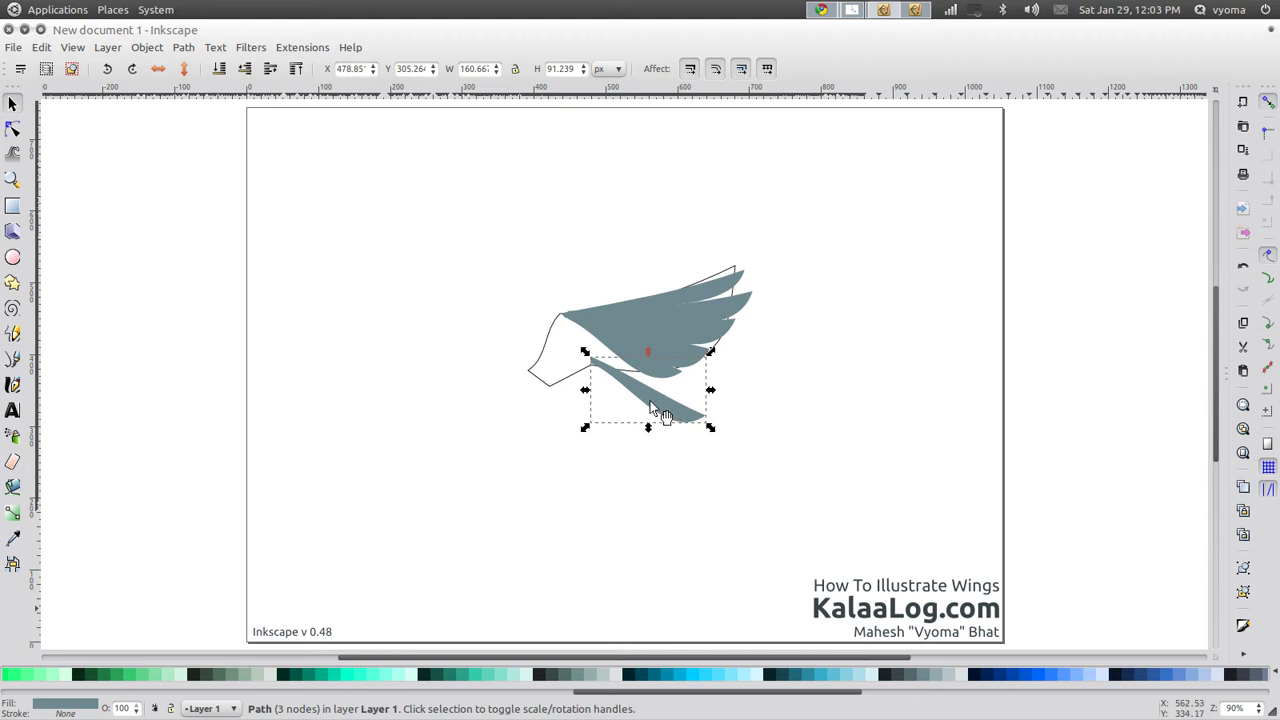
{"action": "left_click", "coordinate": [668, 418]}
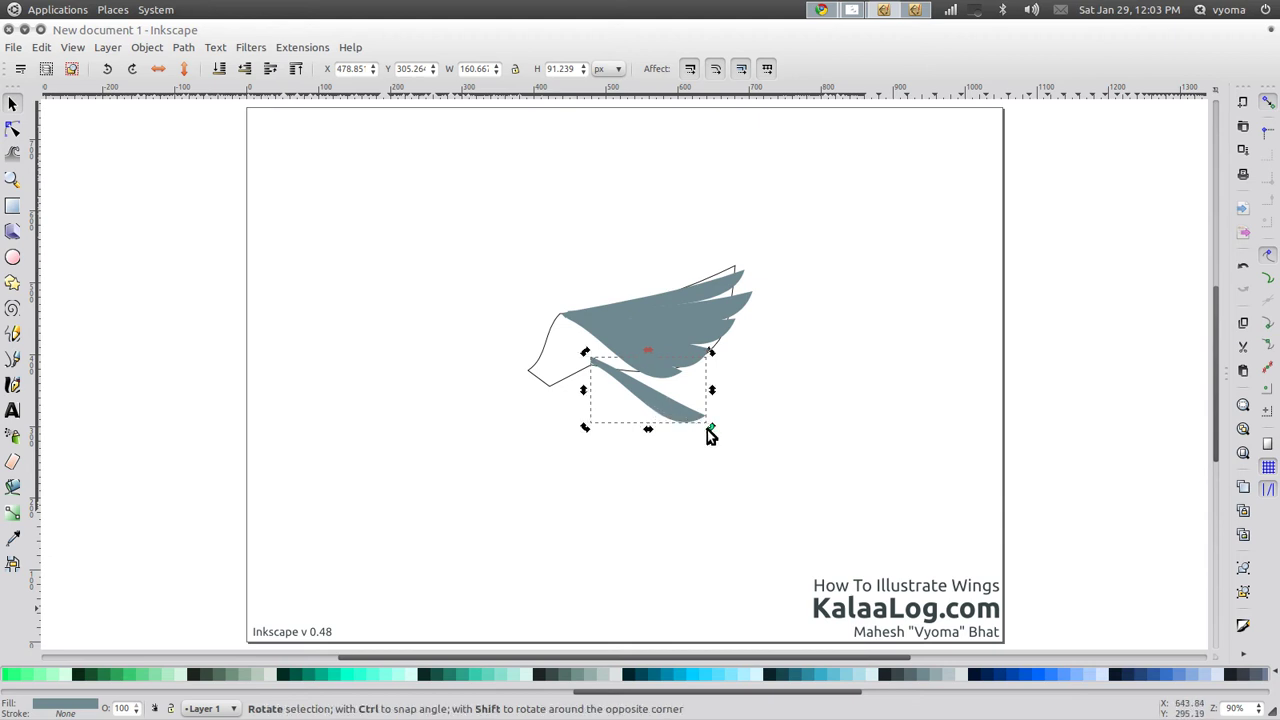
{"action": "left_click_drag", "start_coordinate": [707, 429], "coordinate": [614, 283]}
{"action": "left_click", "coordinate": [676, 440]}
{"action": "left_click", "coordinate": [625, 423]}
{"action": "left_click", "coordinate": [626, 421]}
- Move the feather below the wing, then rotate it and set it back onto the wing
{"action": "left_click", "coordinate": [600, 355]}
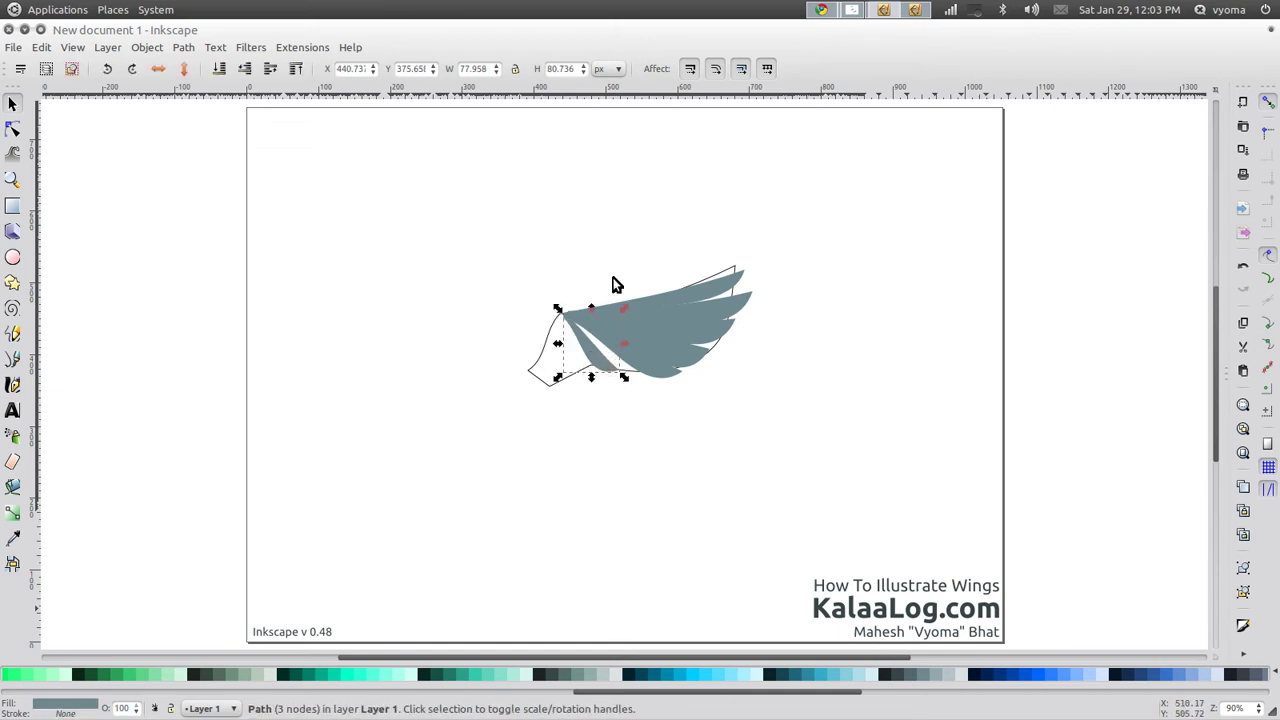
{"action": "left_click_drag", "start_coordinate": [621, 292], "coordinate": [622, 367]}
{"action": "left_click", "coordinate": [672, 465]}
{"action": "left_click", "coordinate": [671, 465]}
{"action": "left_click", "coordinate": [671, 466]}
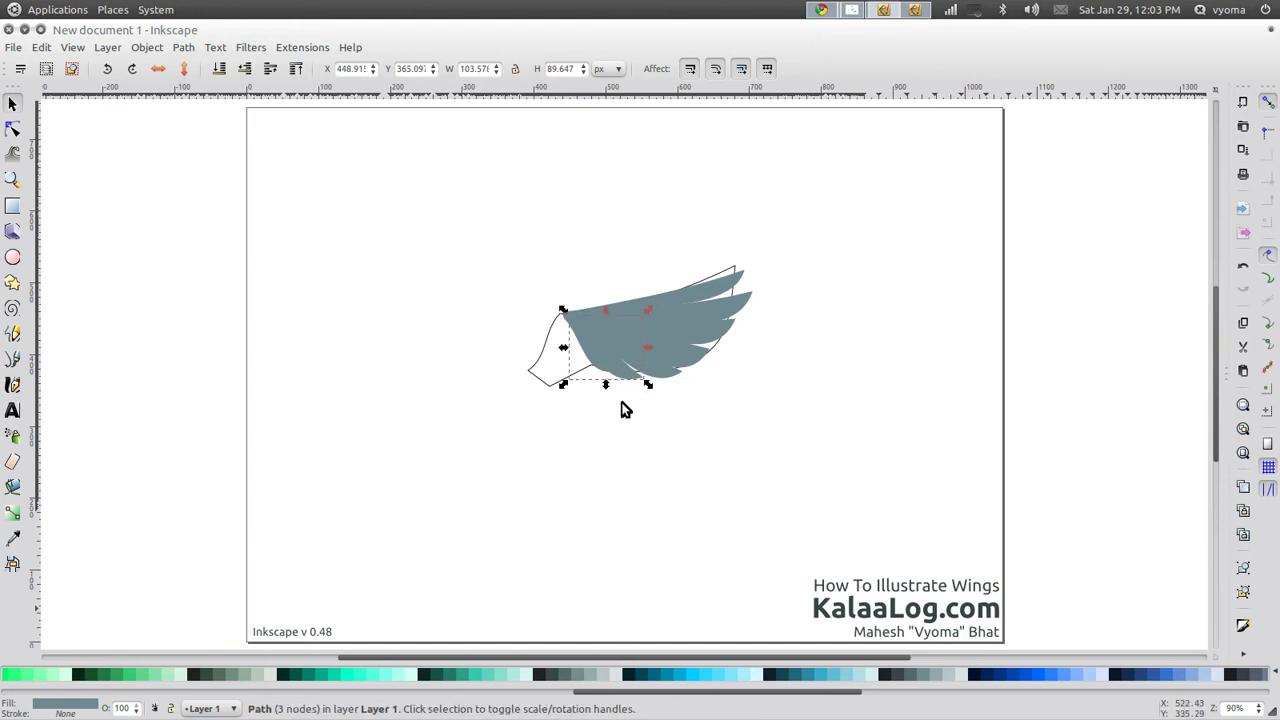
{"action": "left_click", "coordinate": [645, 431]}
- Paste a copy of the feather, tilt it along the wing edge at the base, and compare with the GIMP reference
{"action": "key", "text": "ctrl+v"}
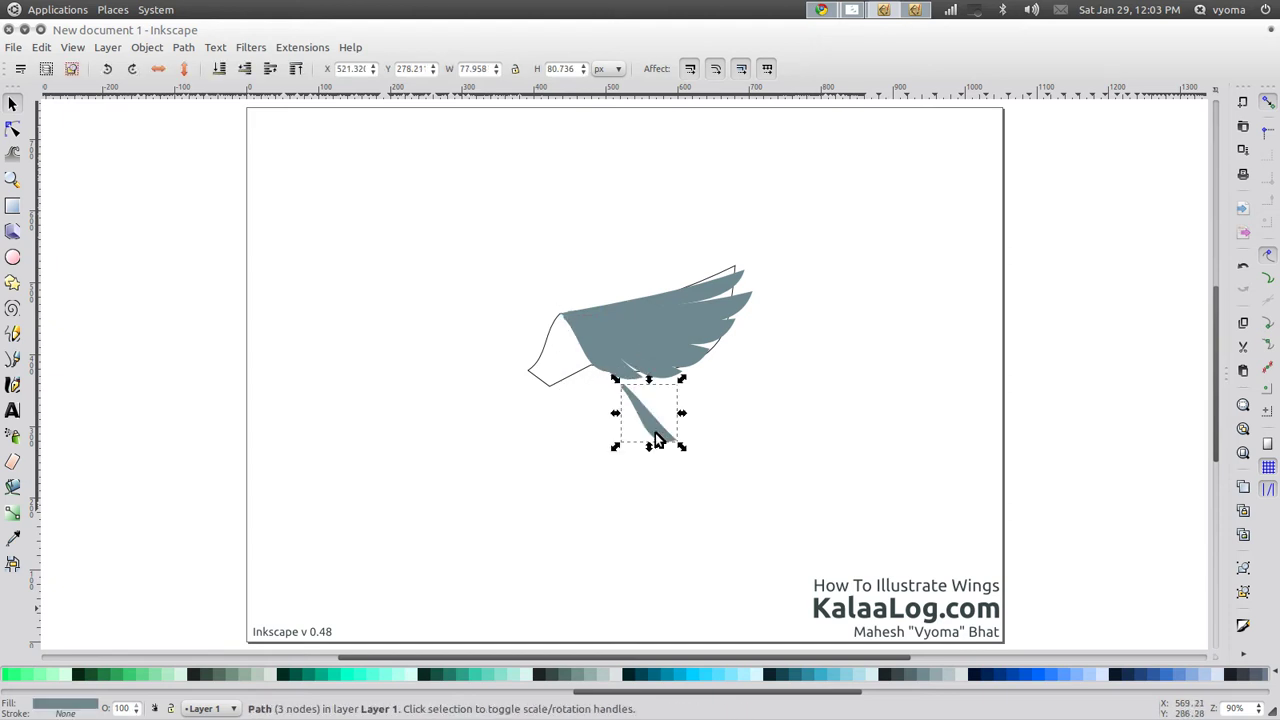
{"action": "left_click_drag", "start_coordinate": [651, 435], "coordinate": [592, 378]}
{"action": "left_click", "coordinate": [617, 427]}
{"action": "left_click", "coordinate": [605, 448]}
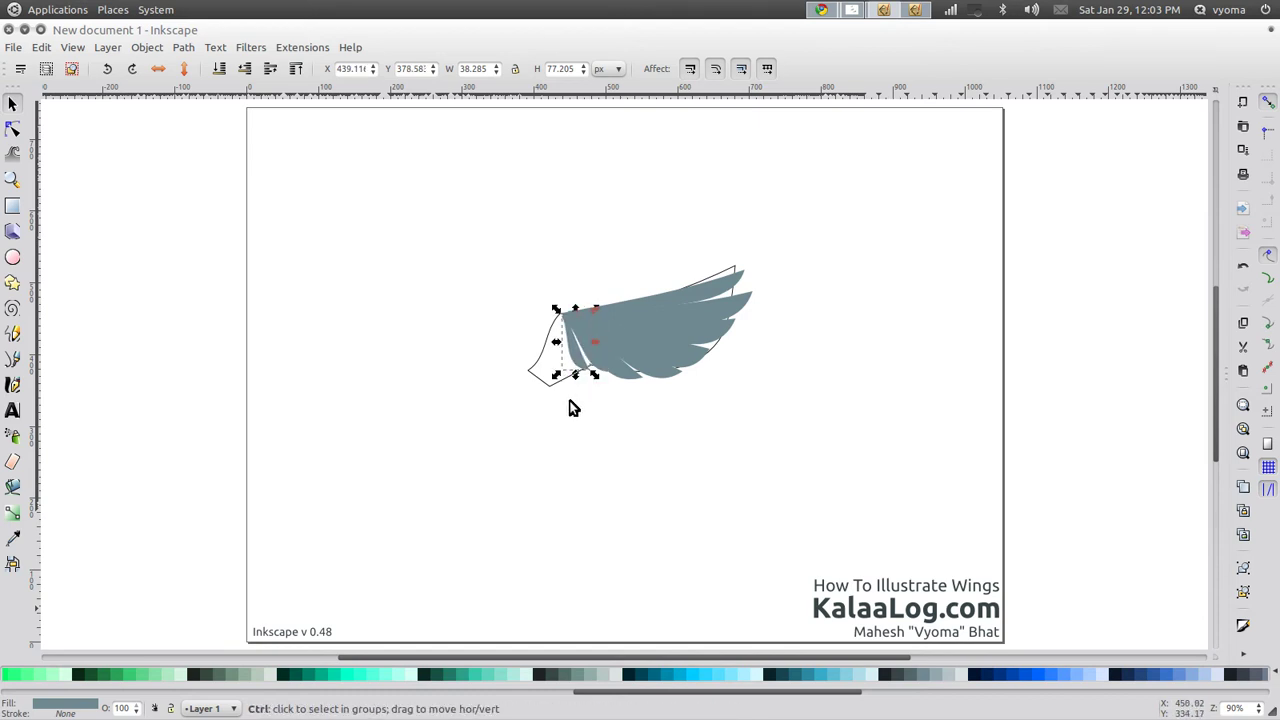
{"action": "left_click_drag", "start_coordinate": [586, 379], "coordinate": [588, 366]}
{"action": "left_click", "coordinate": [600, 434]}
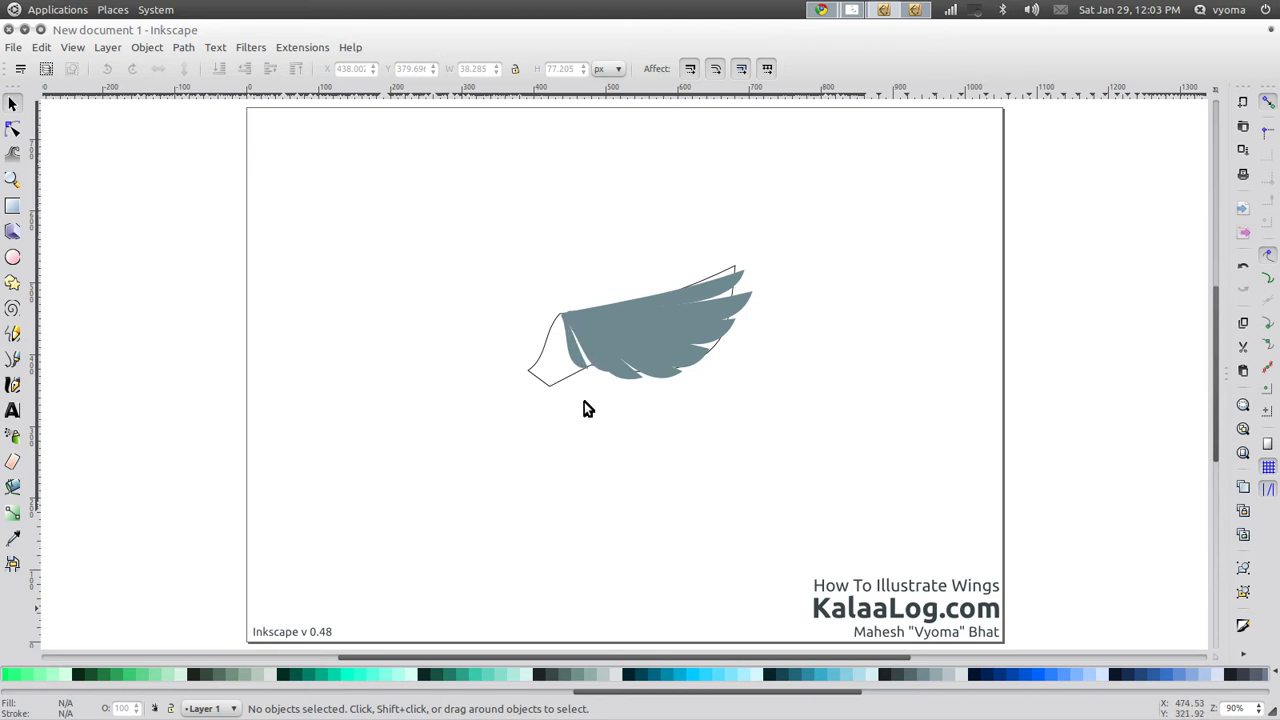
{"action": "left_click", "coordinate": [851, 12]}
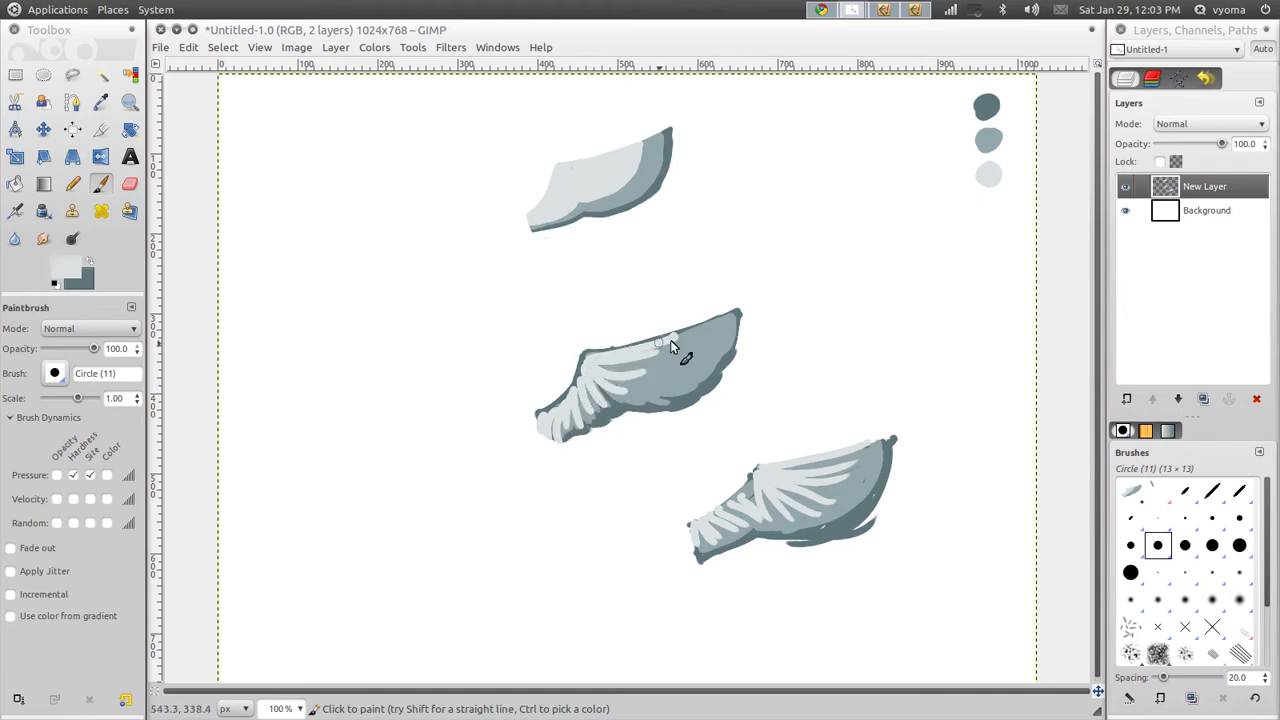
{"action": "left_click", "coordinate": [880, 14]}
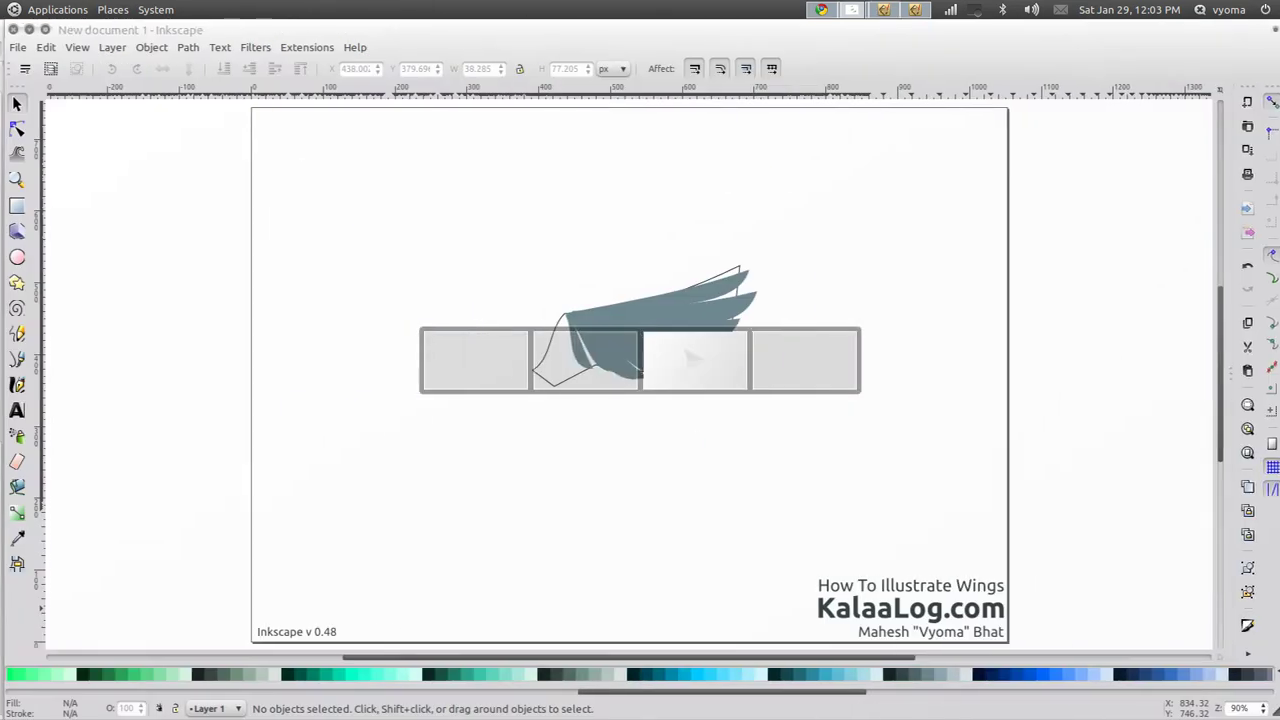
- Shift the small feather at the wing's base left and down, then fine-tune its position
{"action": "left_click", "coordinate": [580, 360]}
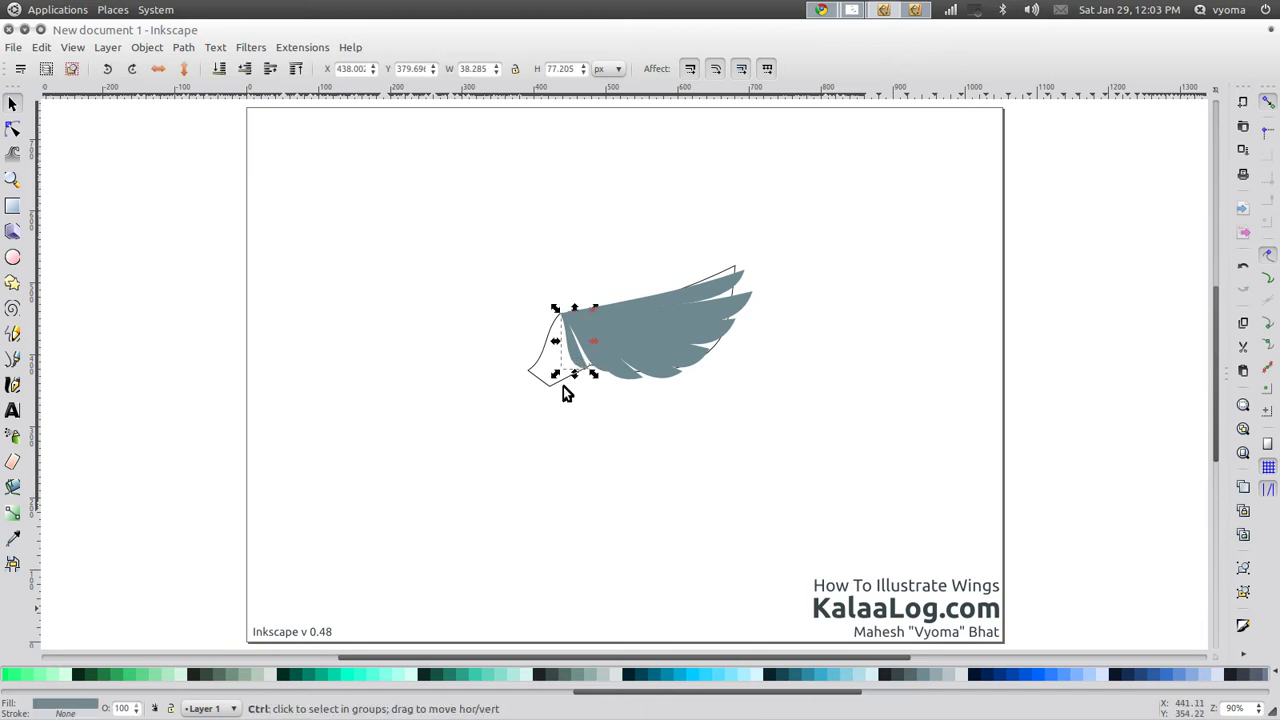
{"action": "key", "text": "ctrl+alt"}
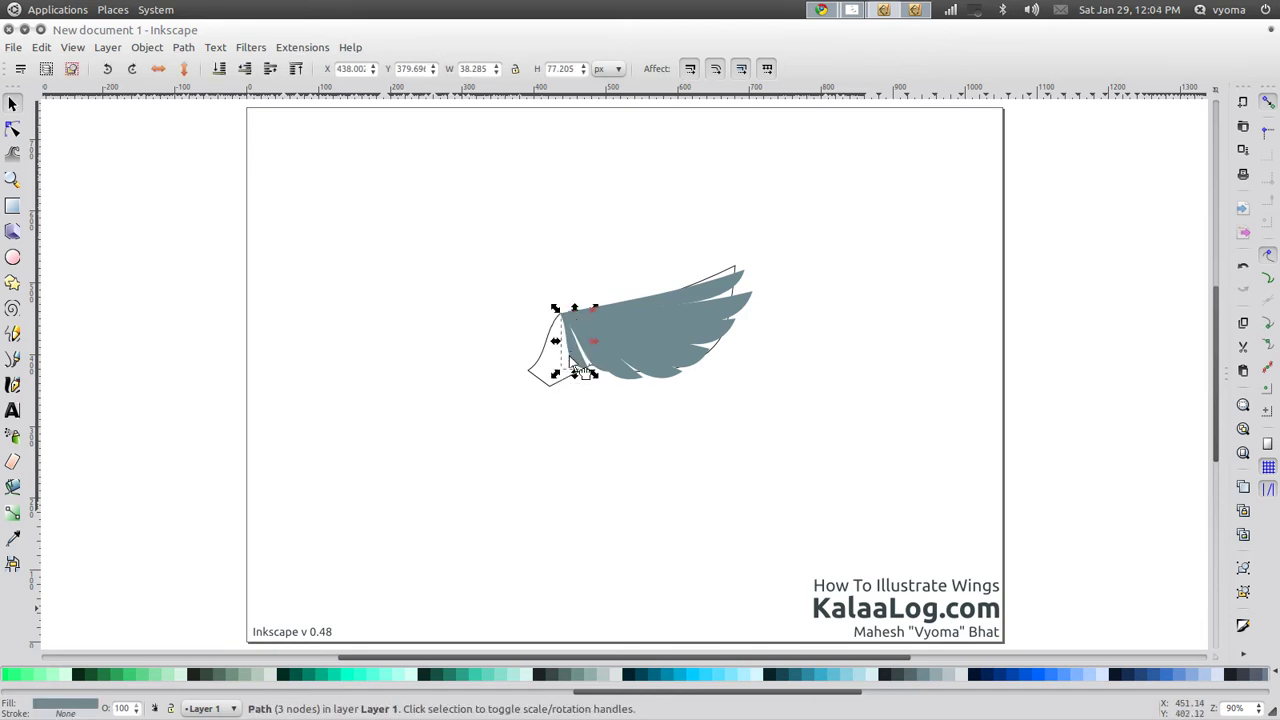
{"action": "left_click_drag", "start_coordinate": [586, 368], "coordinate": [578, 377]}
{"action": "left_click", "coordinate": [559, 408]}
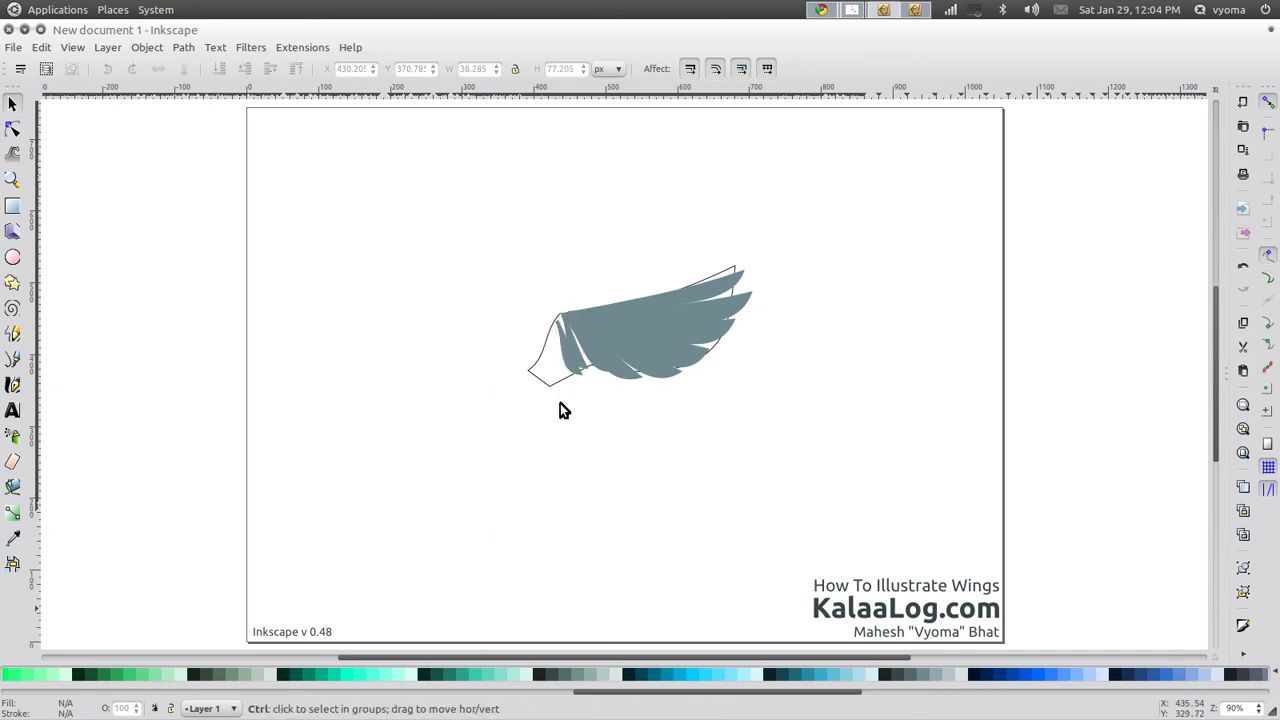
{"action": "key", "text": "ctrl+c"}
{"action": "left_click_drag", "start_coordinate": [571, 362], "coordinate": [576, 353]}
{"action": "left_click", "coordinate": [574, 401]}
- Move the wing-base feather further left and down along the base
{"action": "left_click", "coordinate": [573, 377]}
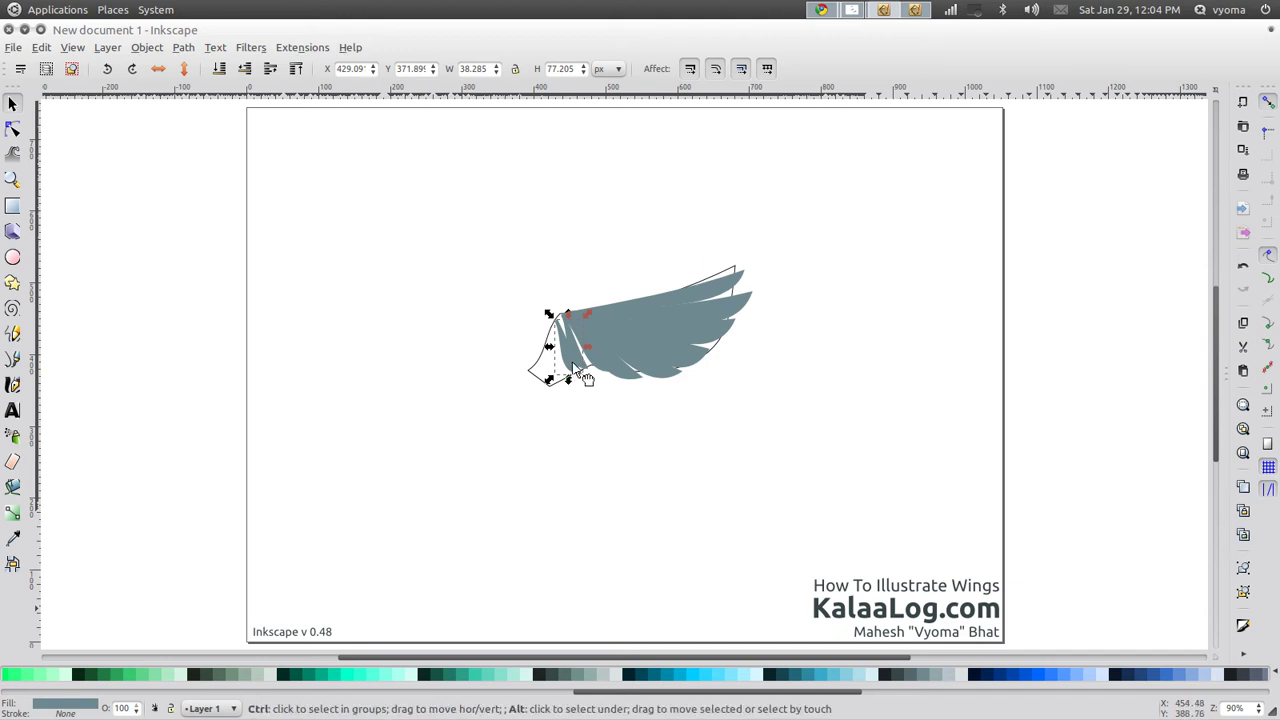
{"action": "left_click", "coordinate": [572, 374]}
{"action": "left_click", "coordinate": [580, 386]}
{"action": "left_click", "coordinate": [571, 382]}
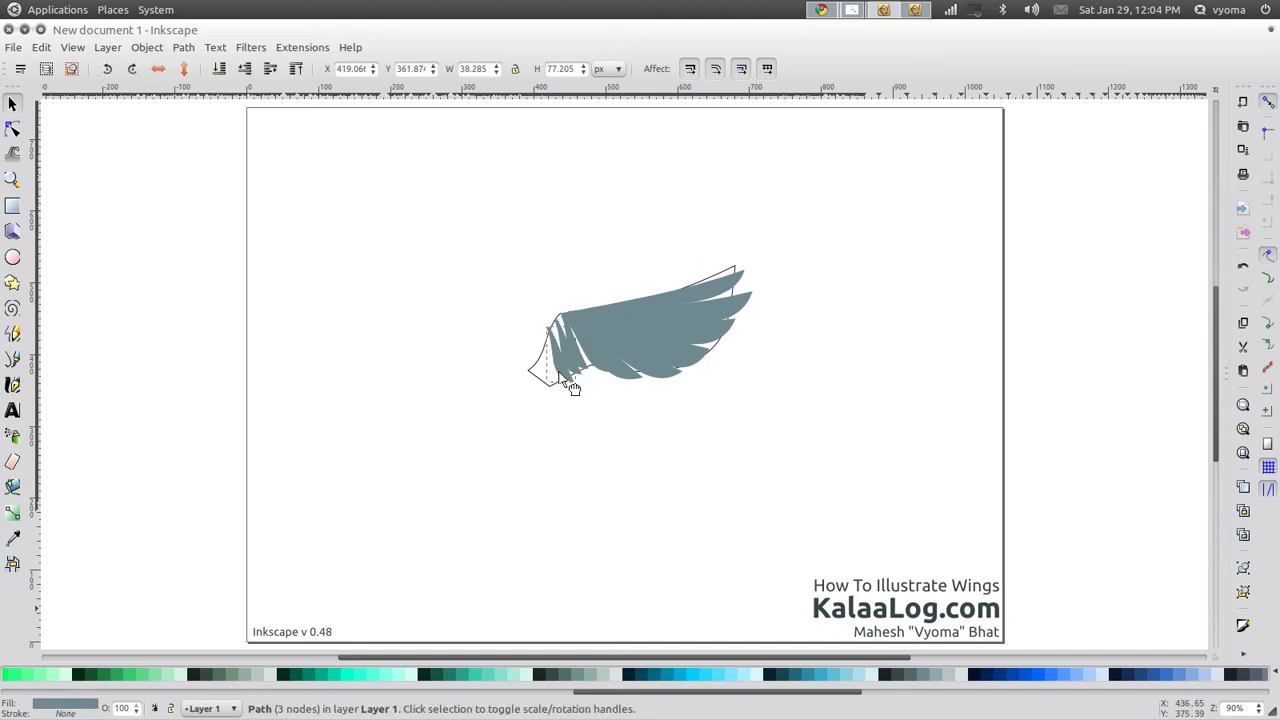
{"action": "left_click_drag", "start_coordinate": [581, 378], "coordinate": [572, 388]}
{"action": "left_click", "coordinate": [563, 401]}
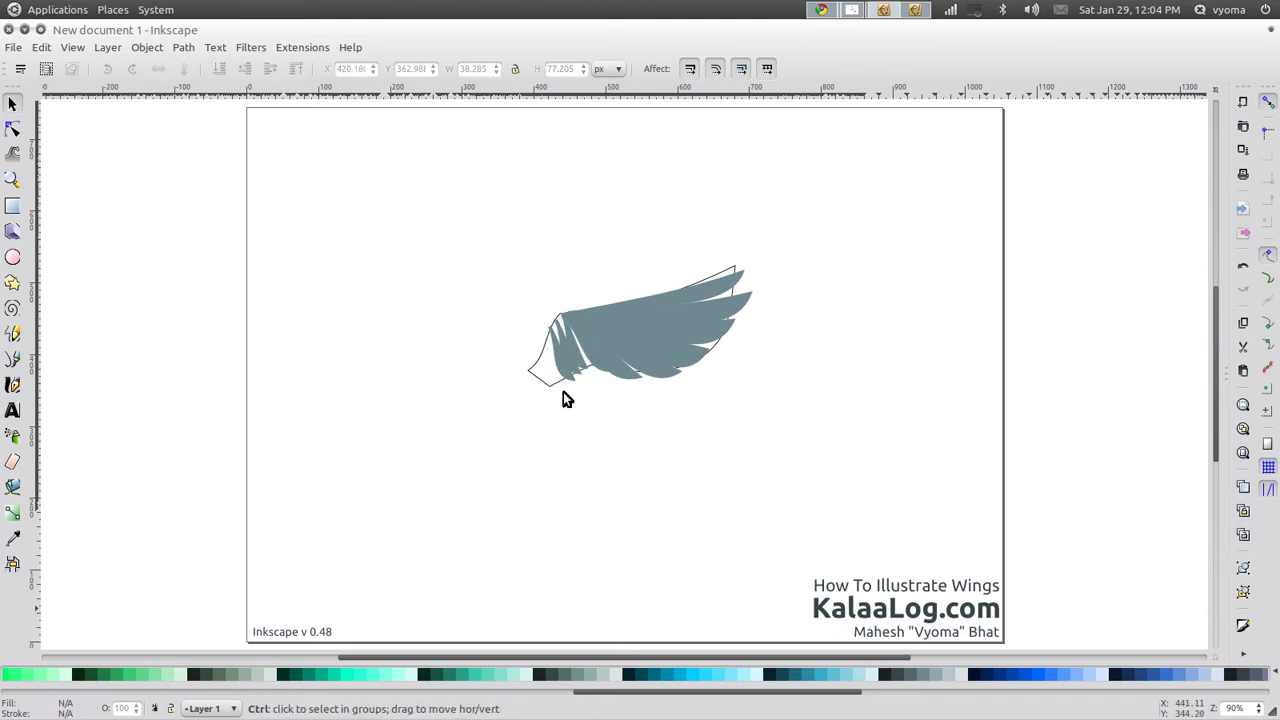
- Lower another small feather onto the wing base and widen it slightly
{"action": "left_click", "coordinate": [553, 338], "text": "ctrl+alt"}
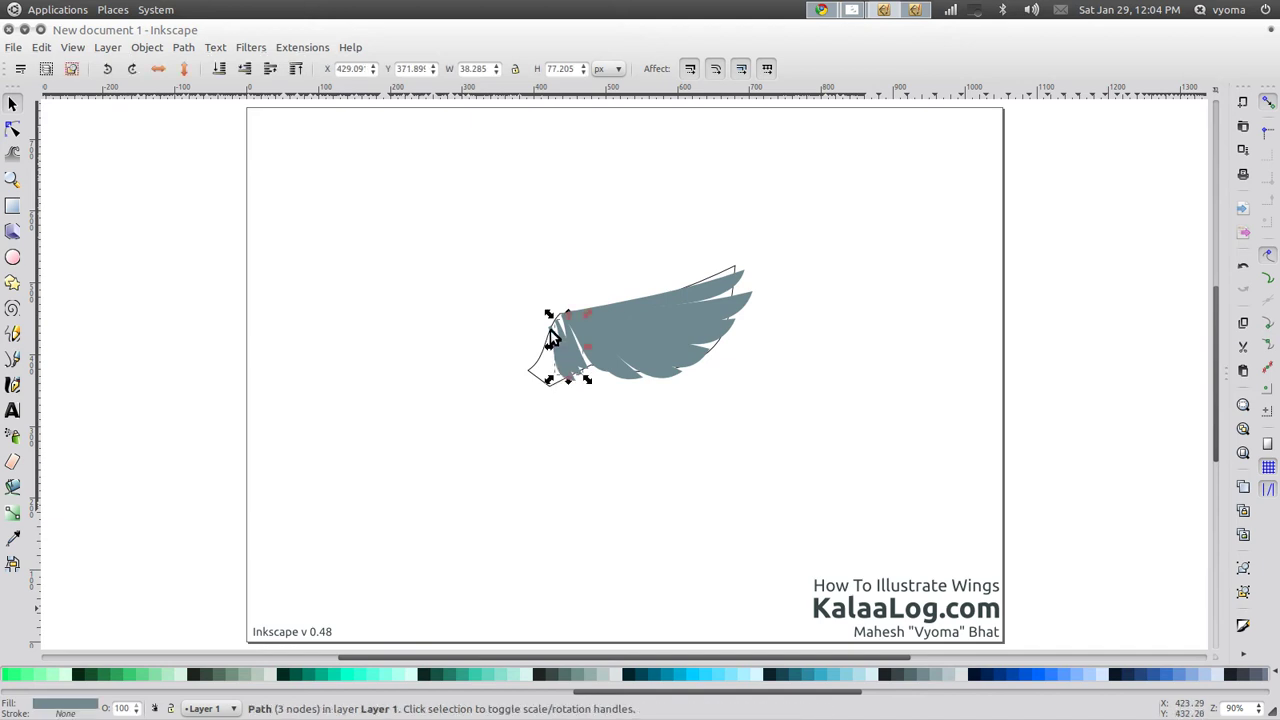
{"action": "left_click_drag", "start_coordinate": [567, 358], "coordinate": [573, 392]}
{"action": "left_click", "coordinate": [568, 412]}
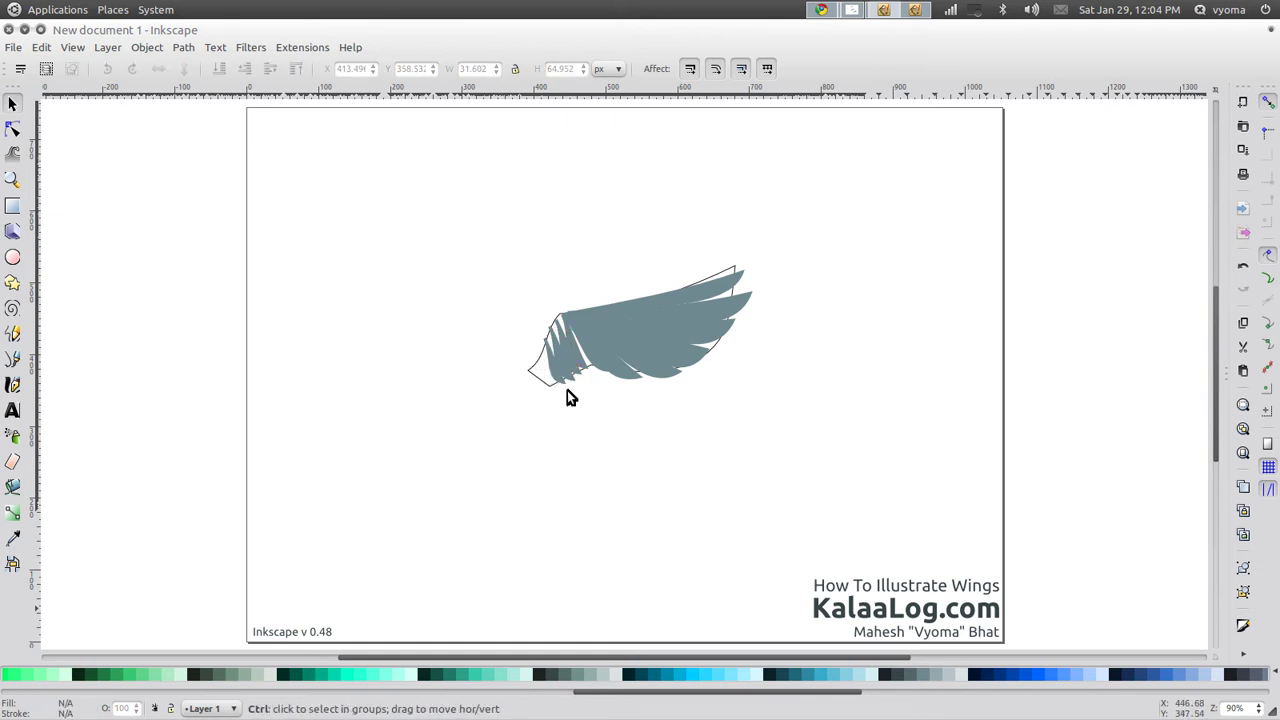
{"action": "left_click", "coordinate": [558, 388]}
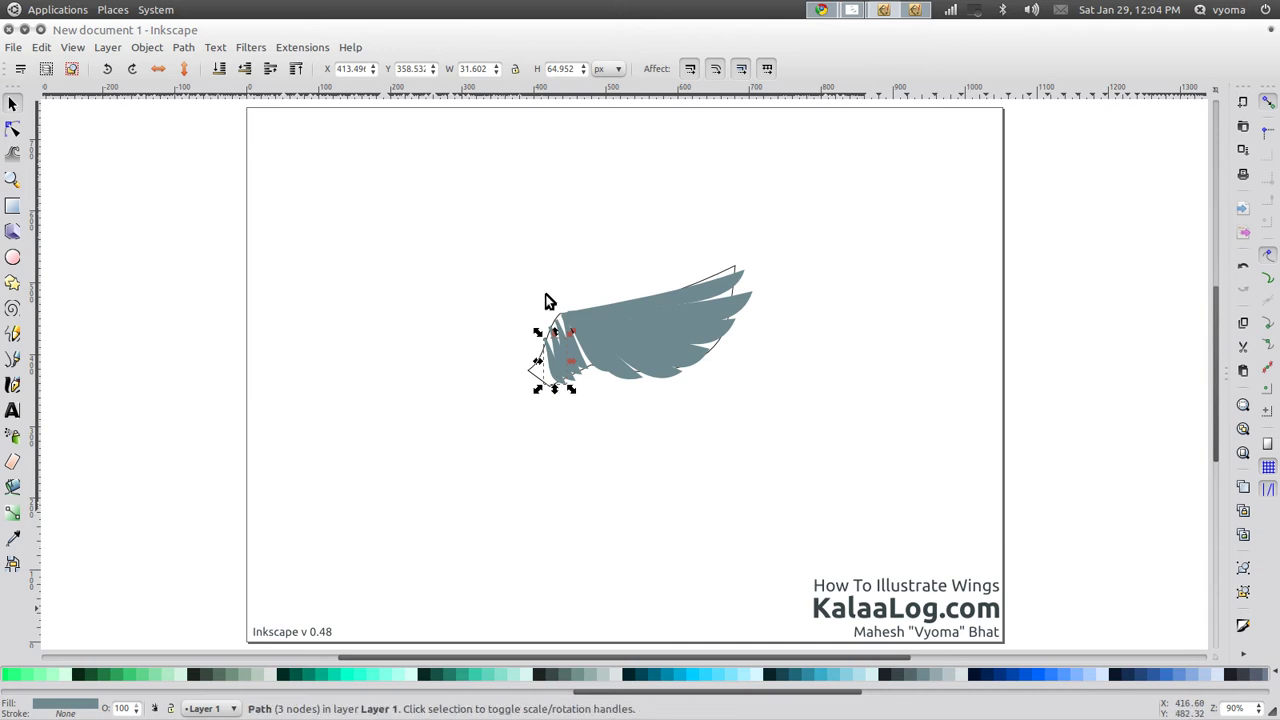
{"action": "left_click_drag", "start_coordinate": [544, 380], "coordinate": [567, 397]}
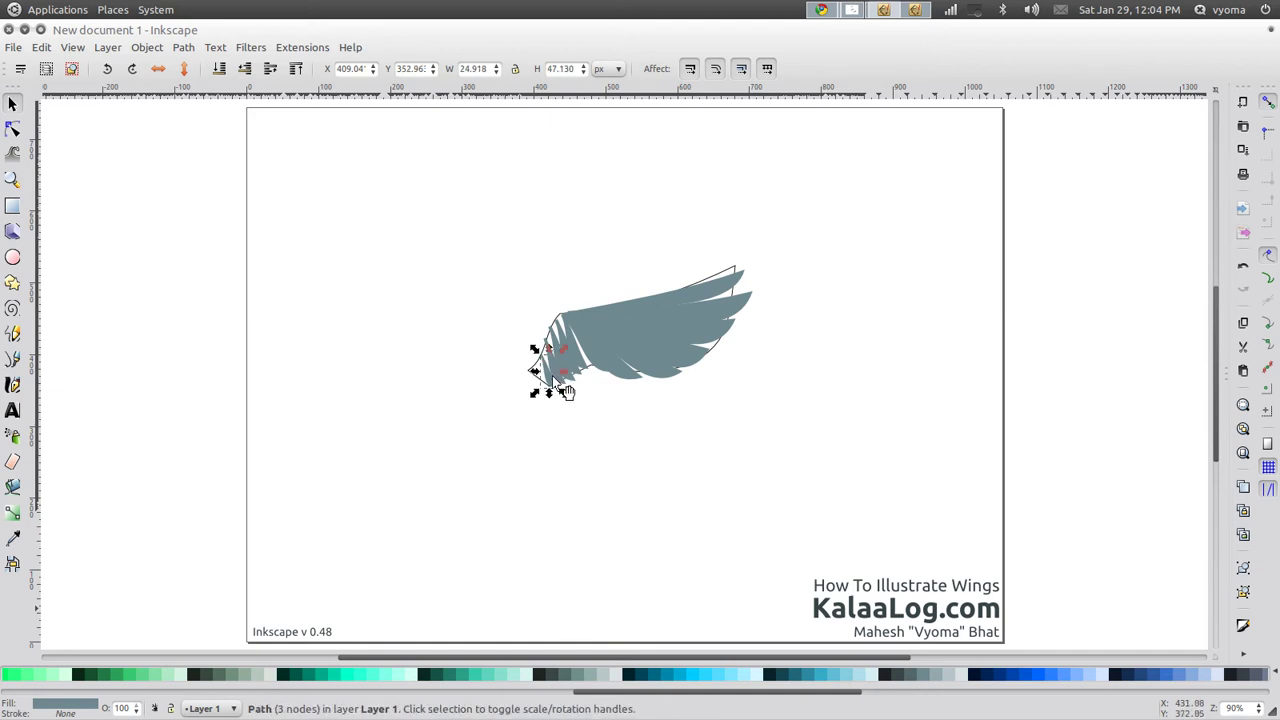
{"action": "left_click", "coordinate": [571, 414]}
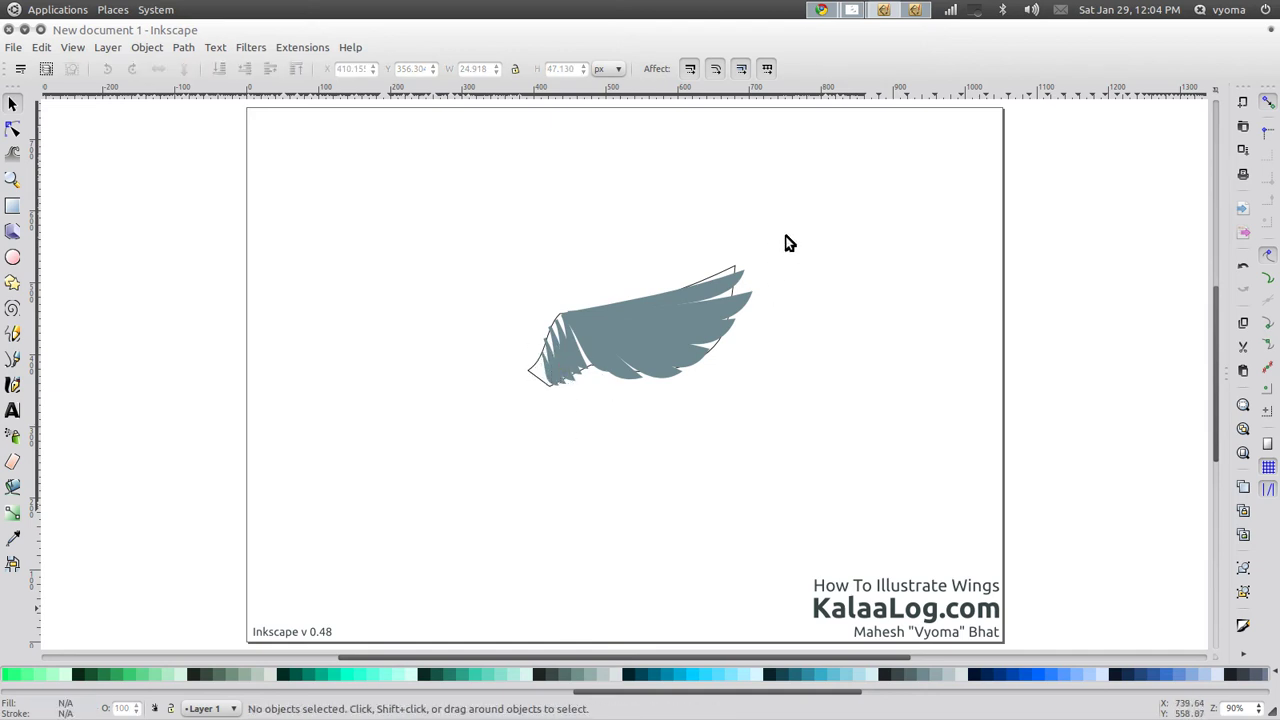
- Ctrl+click one feather inside the wing, pull it out to the left, rotate and enlarge it
{"action": "key", "text": "ctrl"}
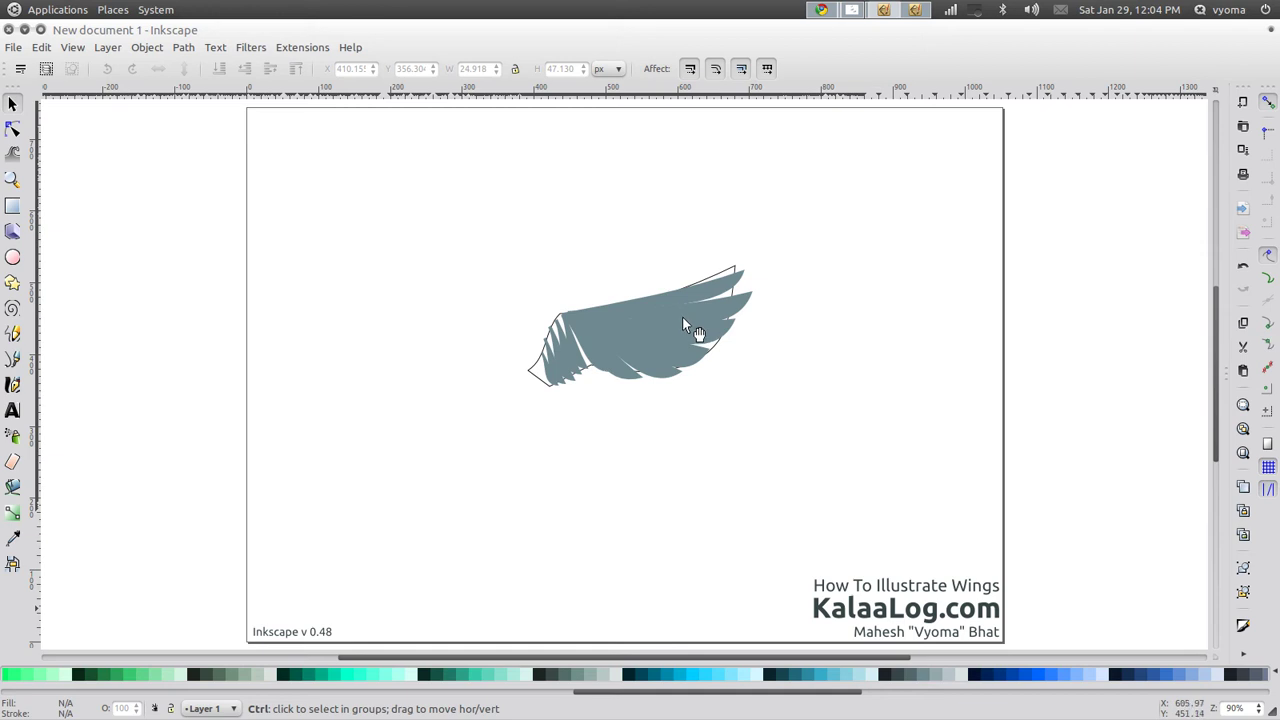
{"action": "left_click", "coordinate": [686, 316], "text": "ctrl"}
{"action": "left_click_drag", "start_coordinate": [679, 347], "coordinate": [593, 370]}
{"action": "left_click", "coordinate": [664, 458]}
{"action": "left_click", "coordinate": [639, 458]}
{"action": "left_click", "coordinate": [639, 447]}
{"action": "left_click", "coordinate": [655, 451]}
{"action": "left_click", "coordinate": [645, 431]}
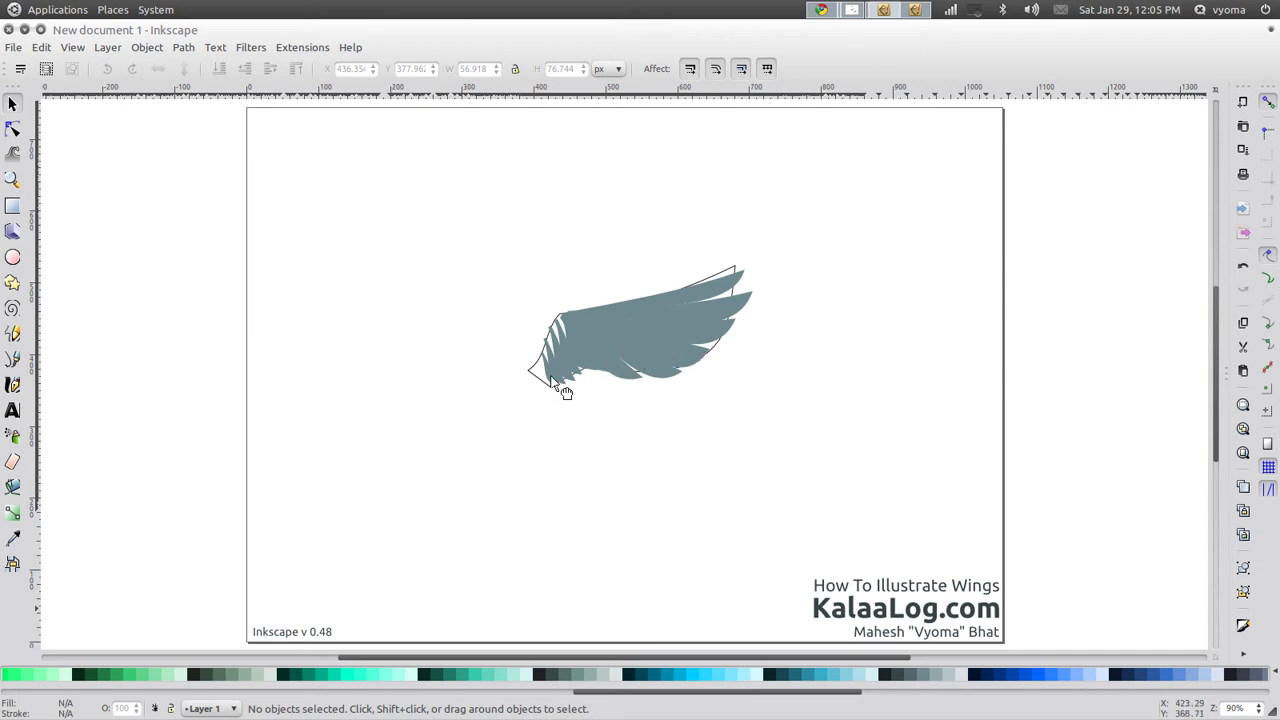
{"action": "left_click_drag", "start_coordinate": [565, 393], "coordinate": [418, 388]}
- Select the wing pieces except the outline and apply Path > Union
{"action": "left_click", "coordinate": [758, 381]}
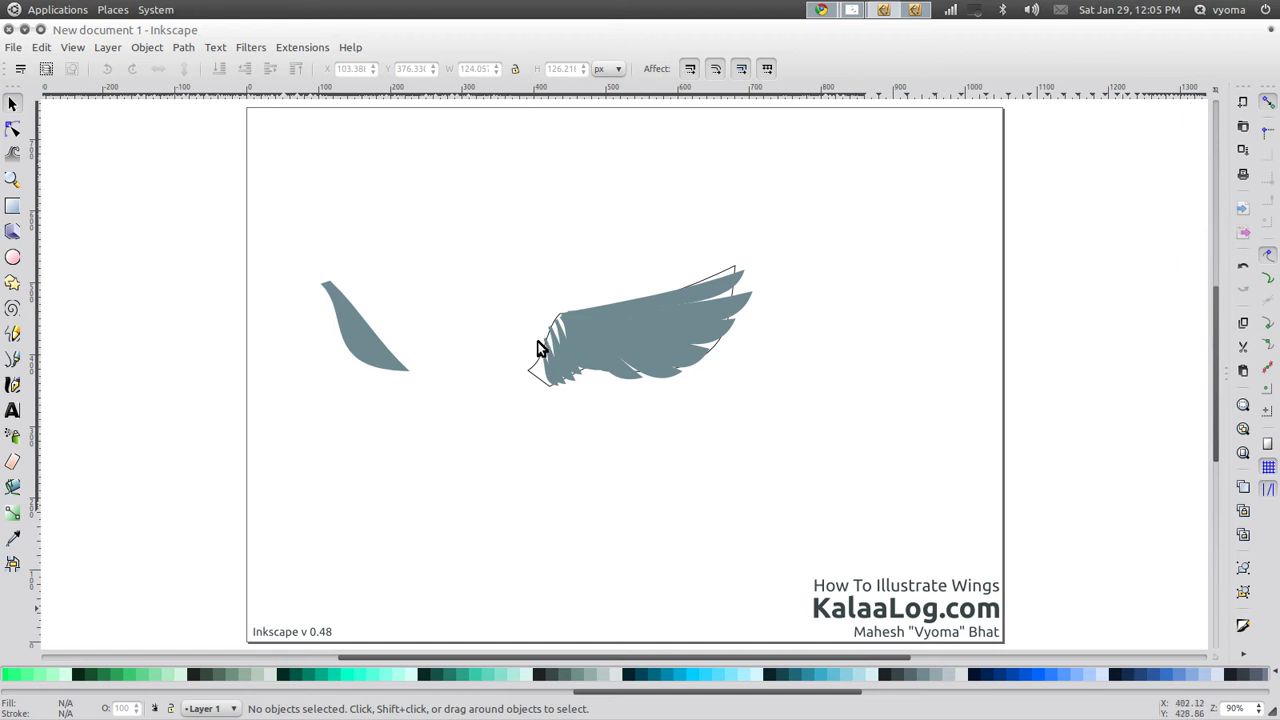
{"action": "left_click_drag", "start_coordinate": [484, 257], "coordinate": [823, 488]}
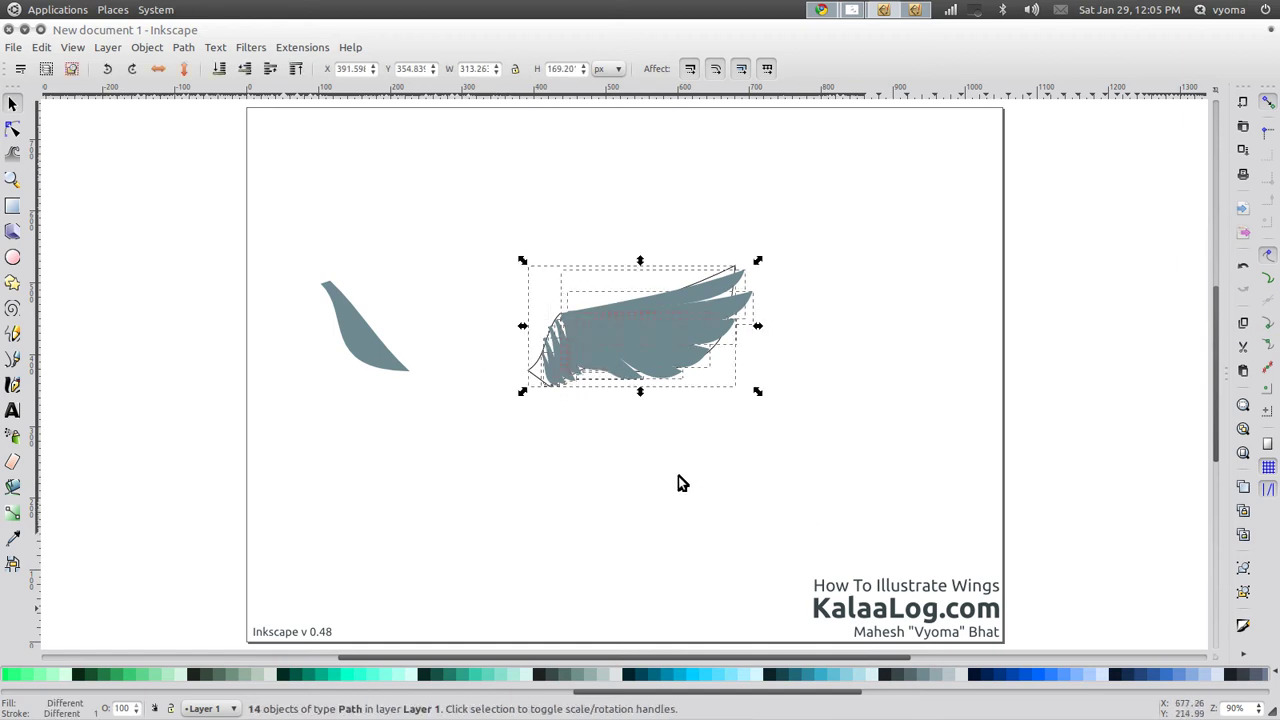
{"action": "left_click", "coordinate": [531, 375], "text": "shift"}
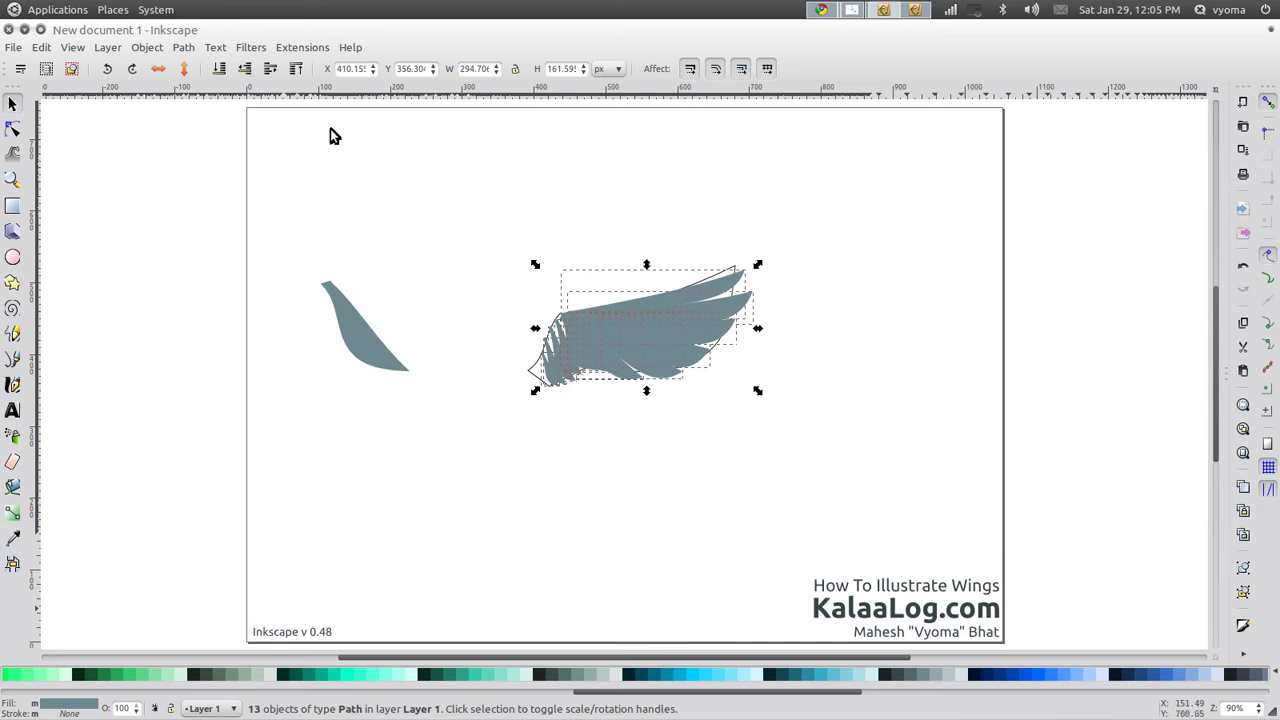
{"action": "left_click", "coordinate": [184, 48]}
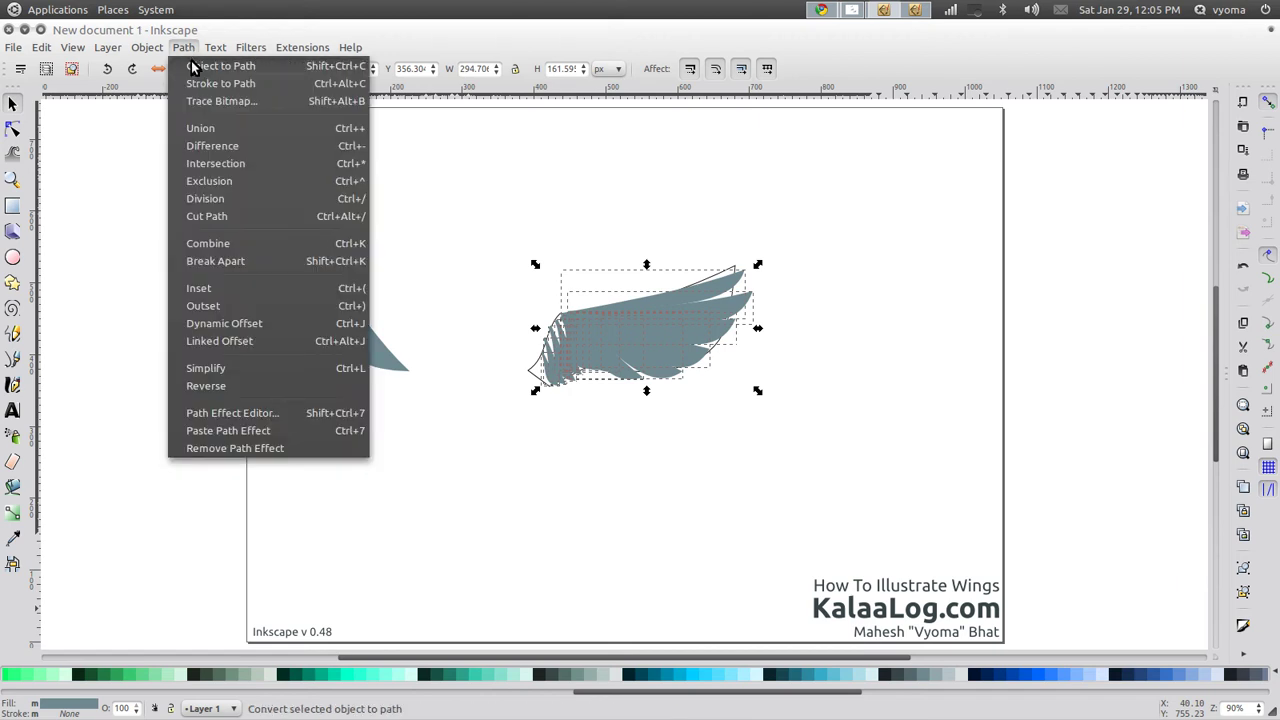
{"action": "left_click", "coordinate": [223, 130]}
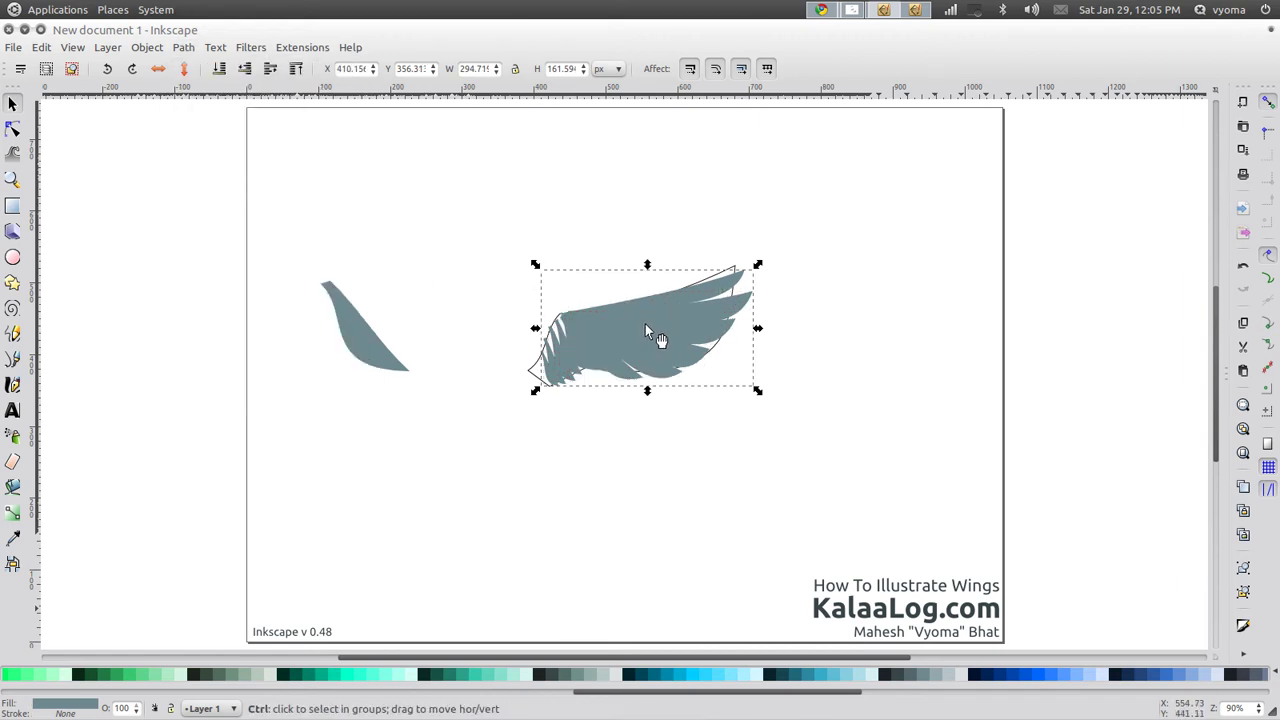
{"action": "key", "text": "Escape"}
- Reselect the thirteen feather pieces, union them into one path, and test-move it before undoing
{"action": "left_click_drag", "start_coordinate": [491, 220], "coordinate": [819, 436]}
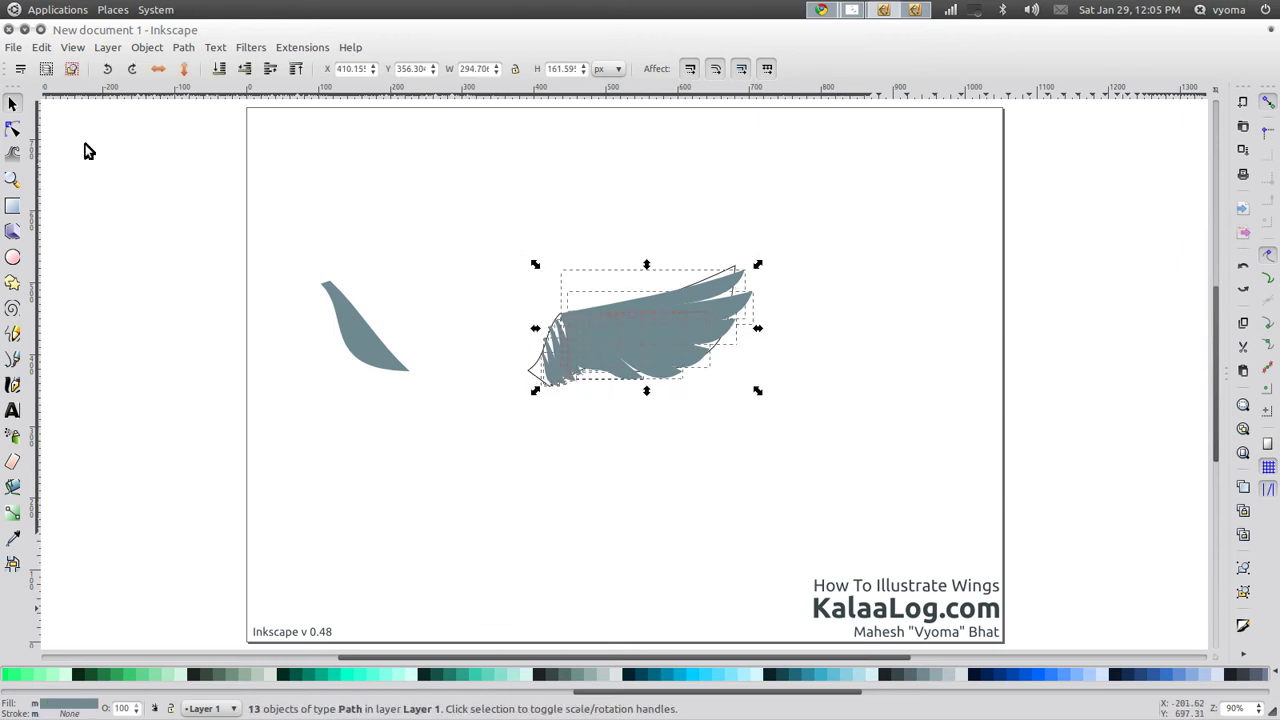
{"action": "left_click", "coordinate": [13, 130]}
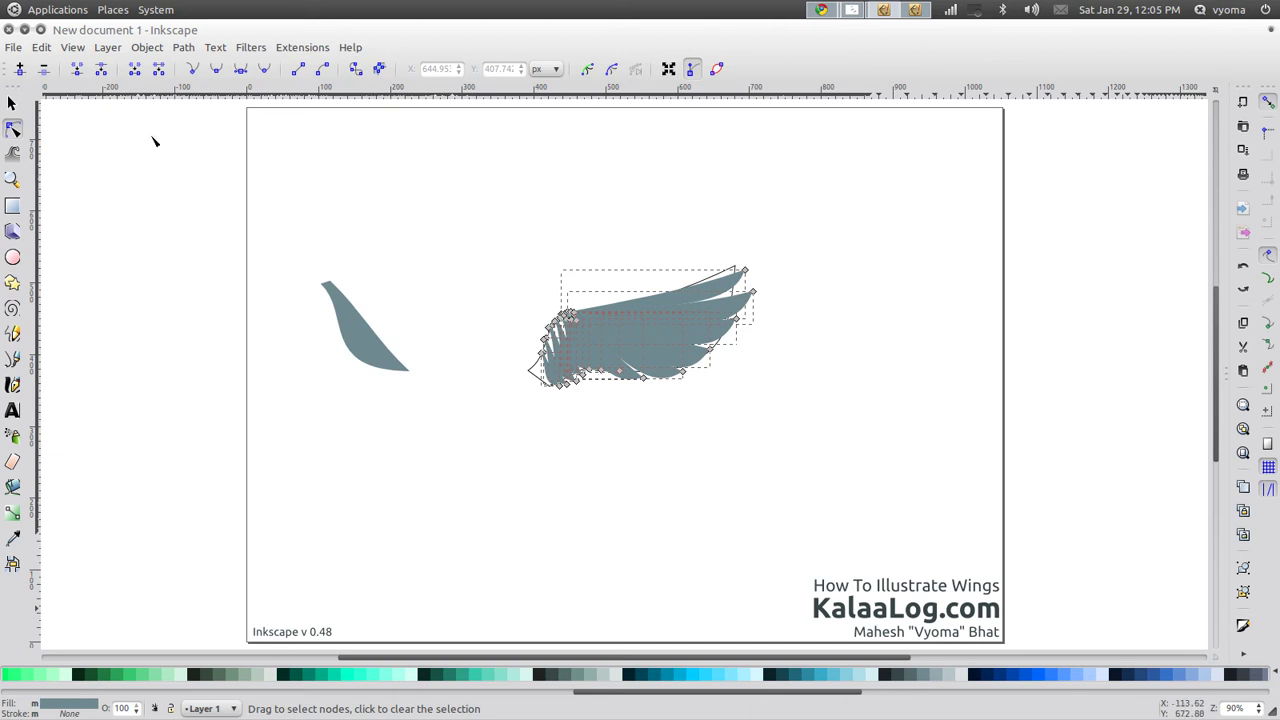
{"action": "left_click", "coordinate": [183, 48]}
{"action": "left_click", "coordinate": [220, 134]}
{"action": "left_click", "coordinate": [12, 103]}
{"action": "key", "text": "Escape"}
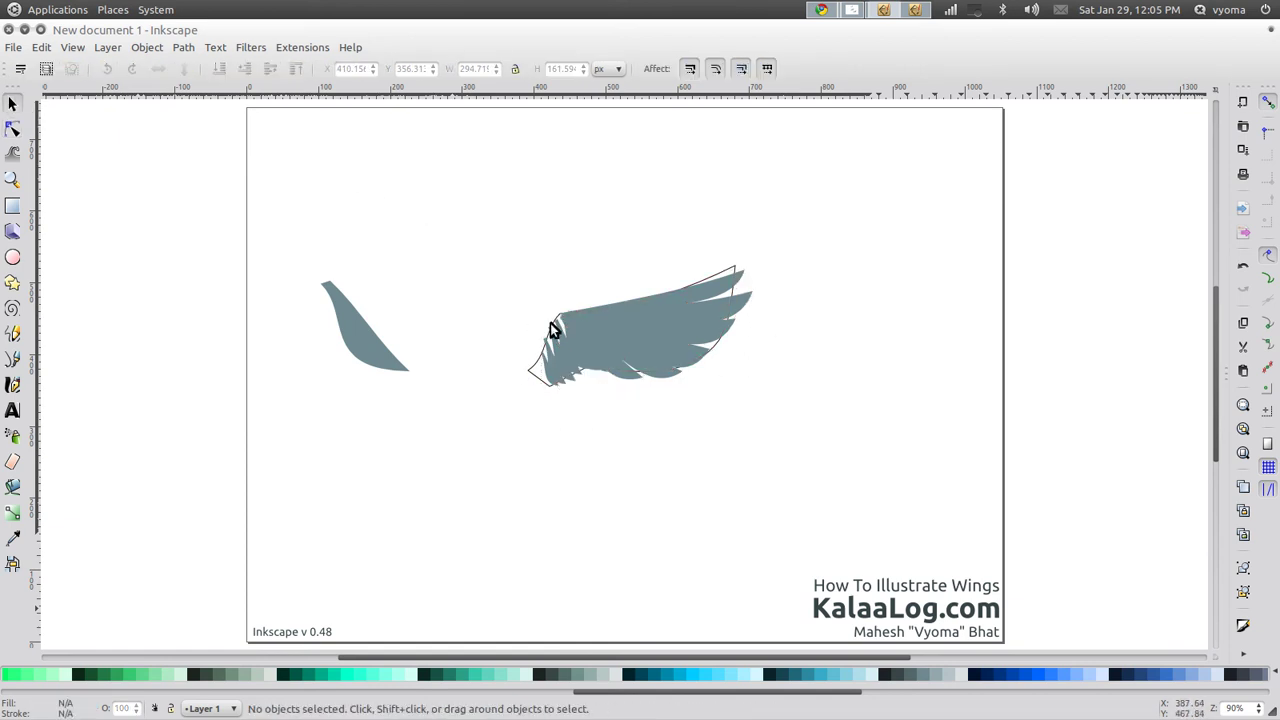
{"action": "left_click_drag", "start_coordinate": [553, 330], "coordinate": [754, 500]}
{"action": "key", "text": "ctrl+z"}
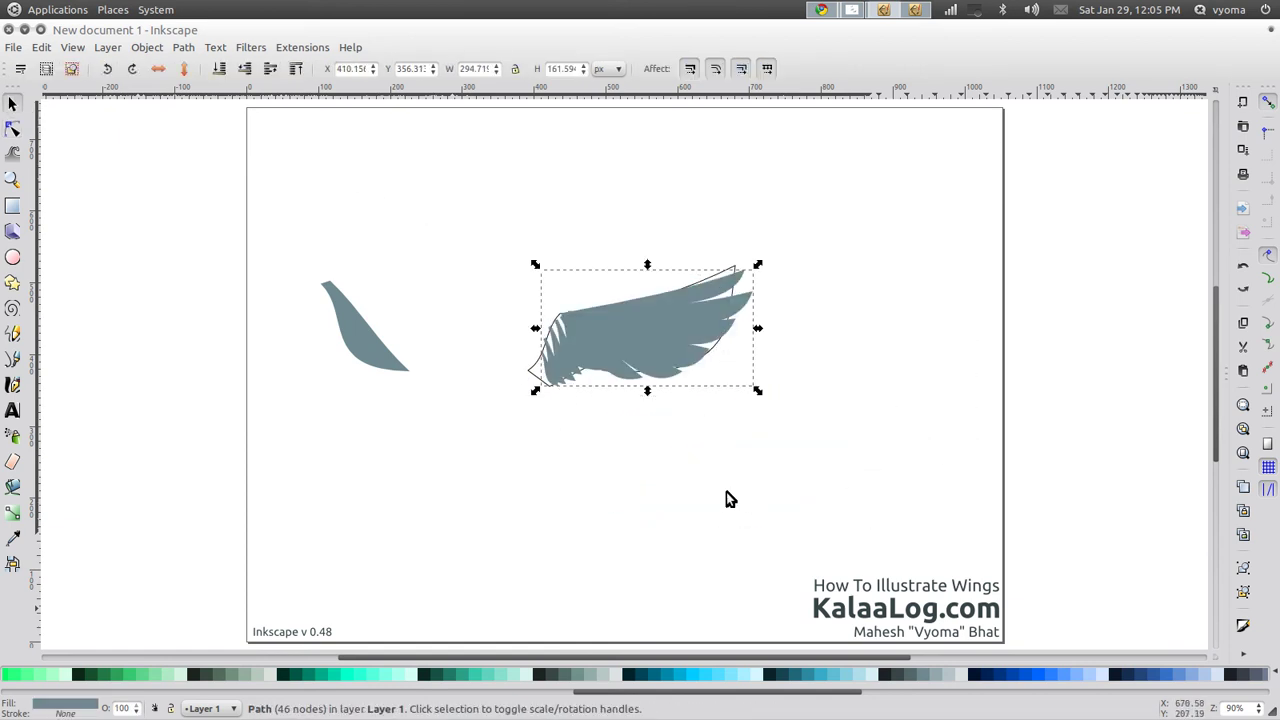
{"action": "left_click", "coordinate": [728, 493]}
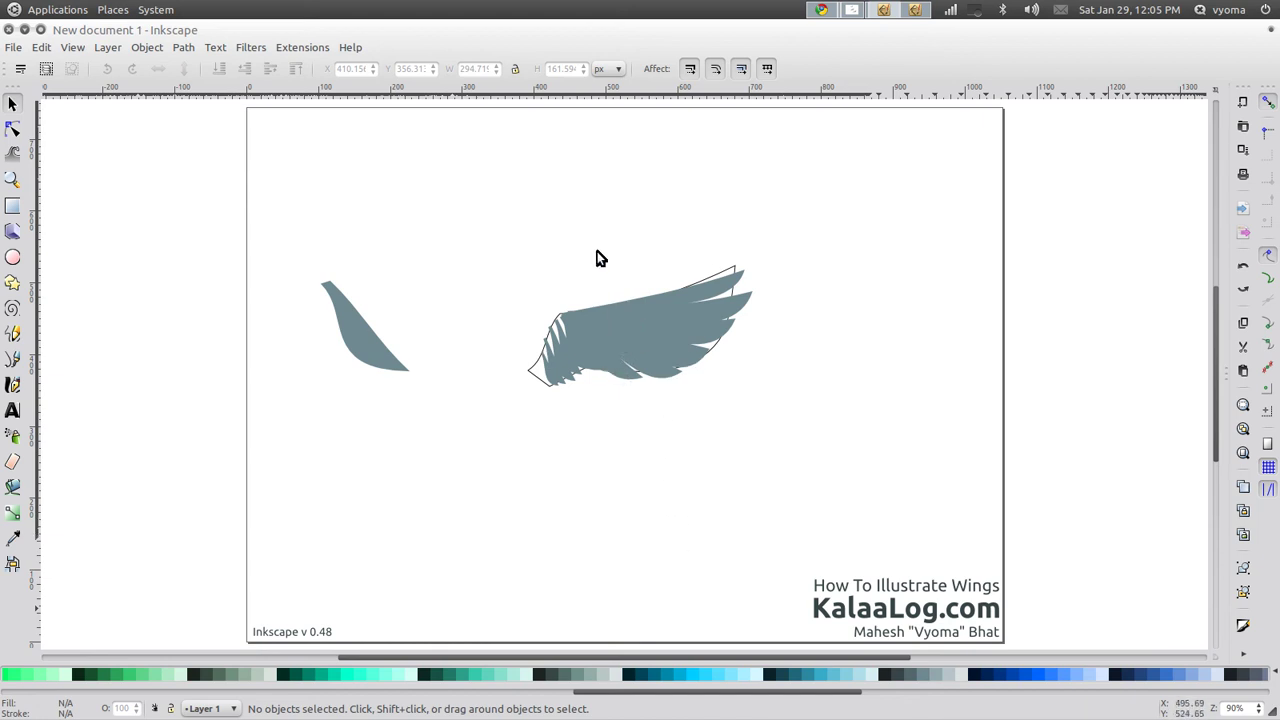
- Curve the merged wing's top edge upward and raise its tip with the Node tool
{"action": "left_click", "coordinate": [647, 322]}
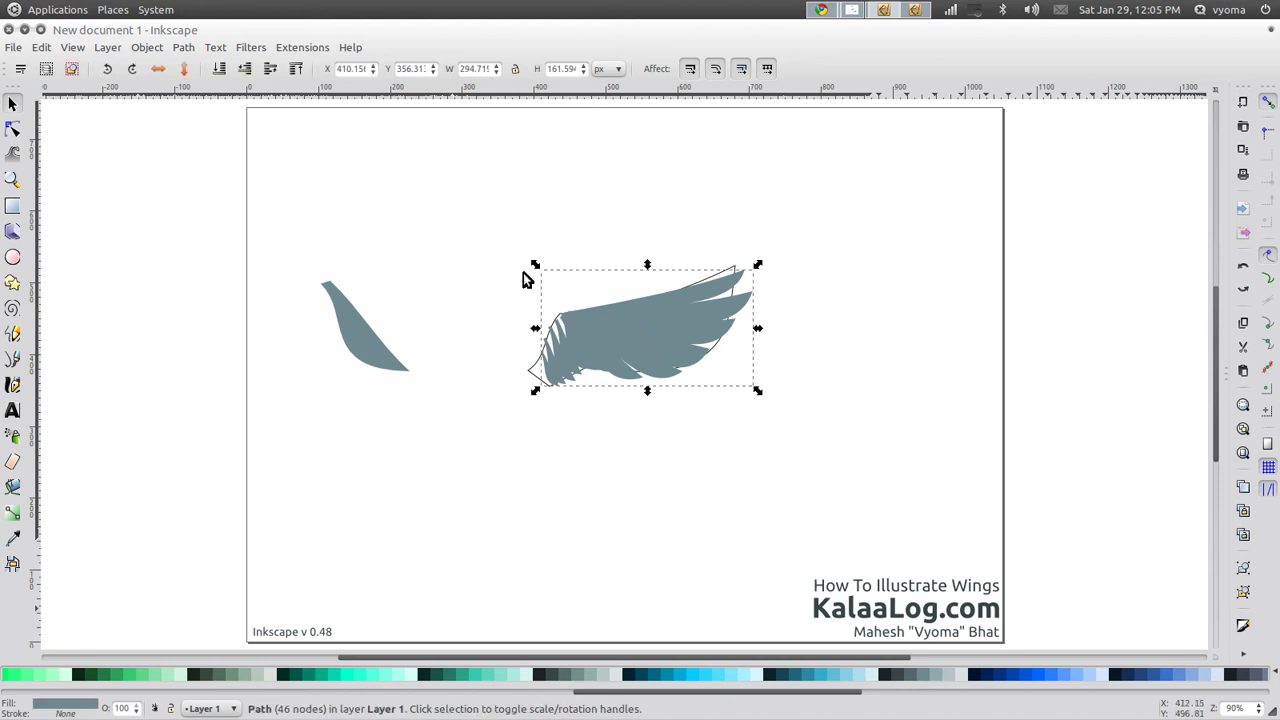
{"action": "left_click", "coordinate": [13, 130]}
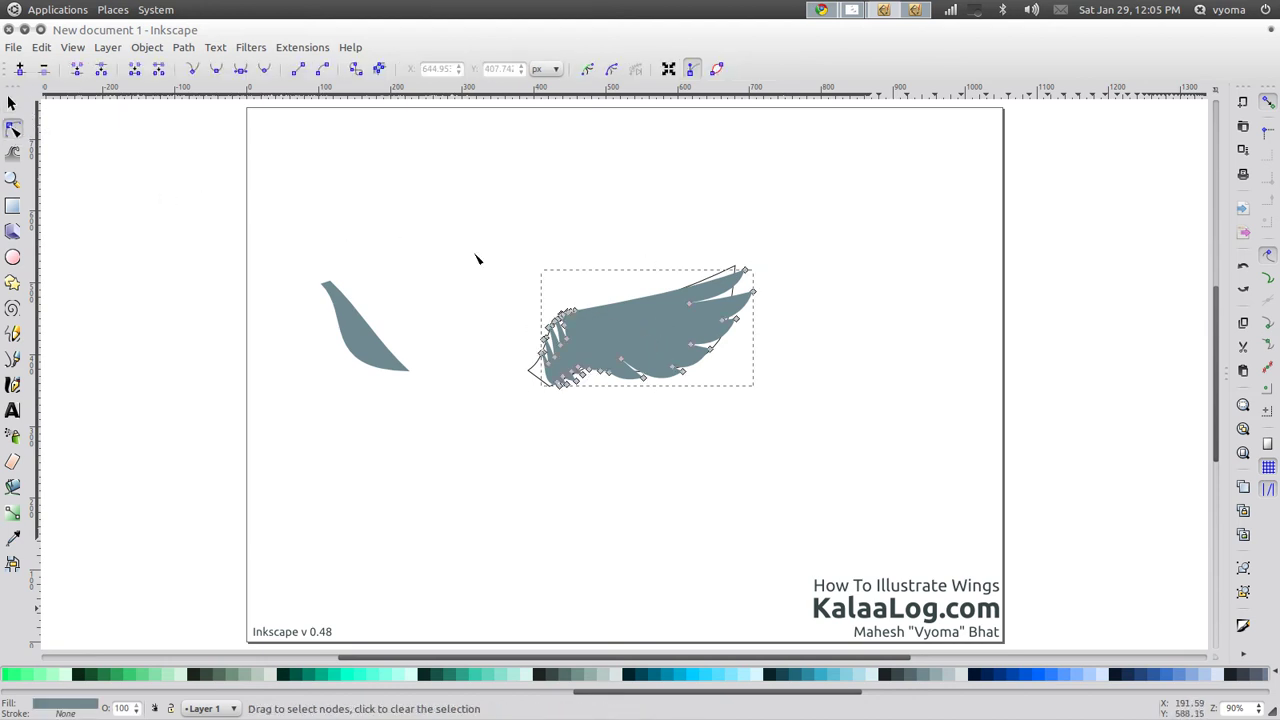
{"action": "left_click", "coordinate": [572, 311]}
{"action": "left_click", "coordinate": [584, 337]}
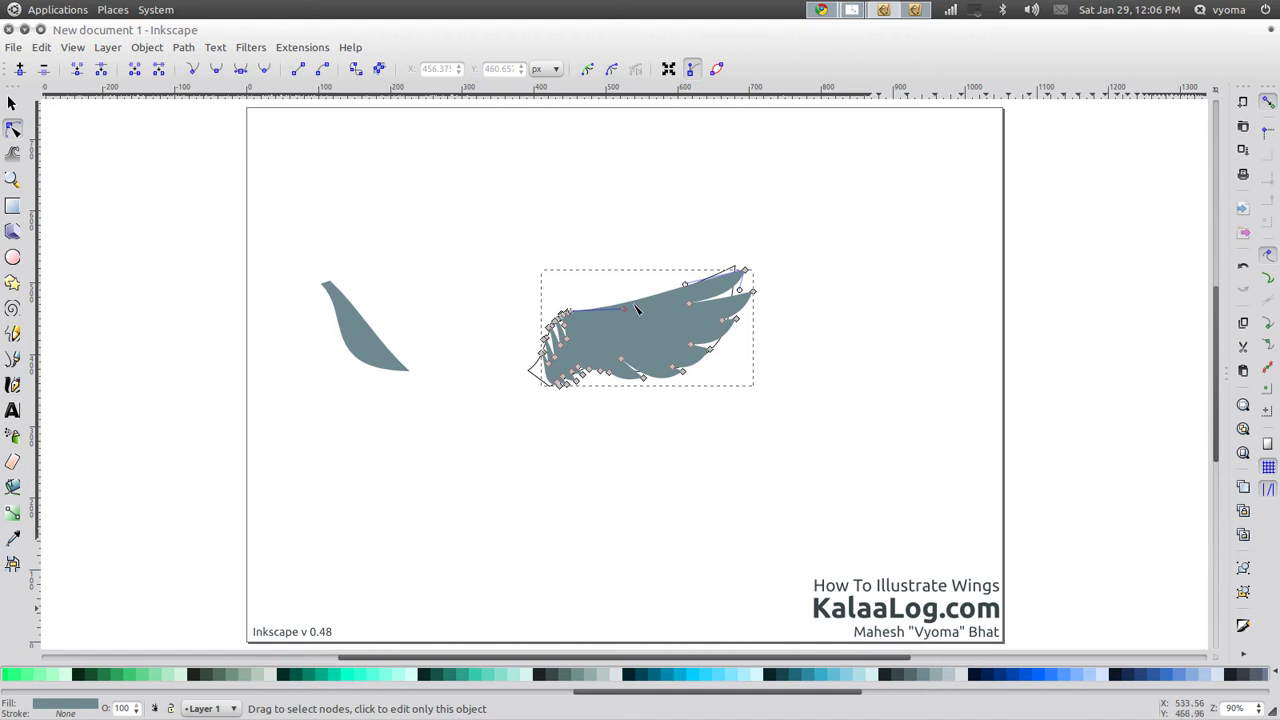
{"action": "left_click_drag", "start_coordinate": [637, 310], "coordinate": [656, 320]}
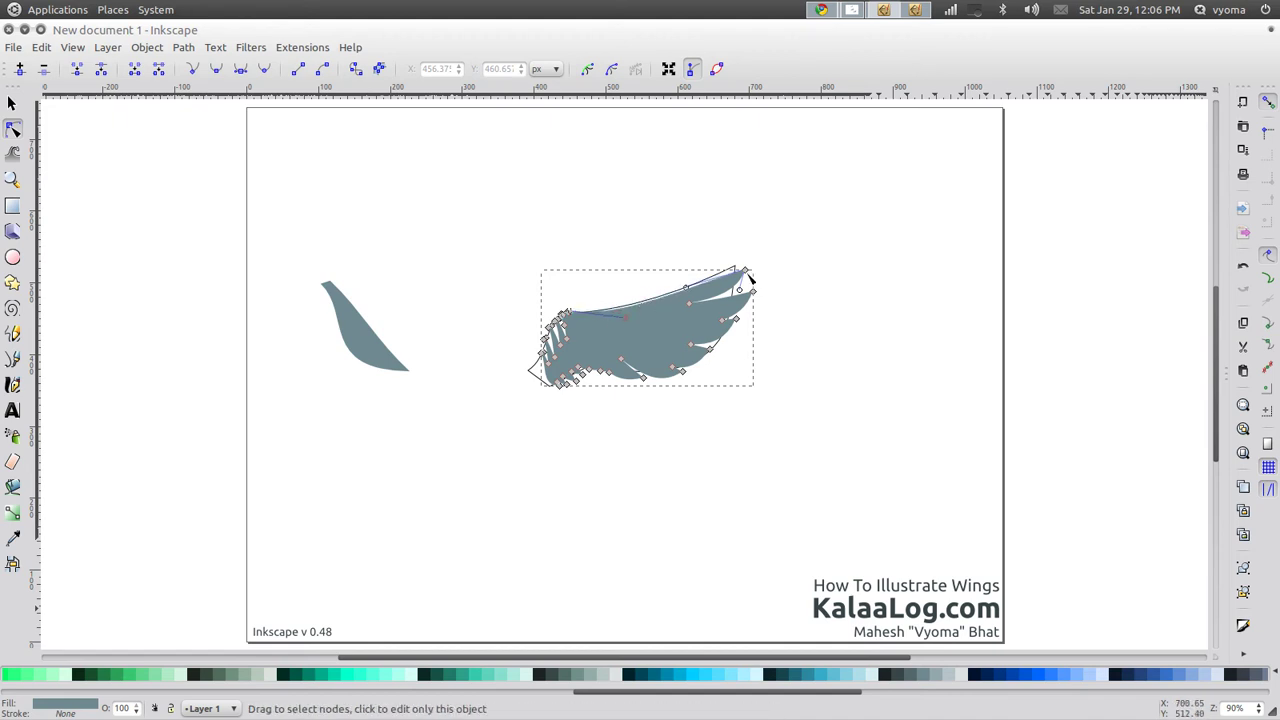
{"action": "left_click_drag", "start_coordinate": [746, 271], "coordinate": [694, 289]}
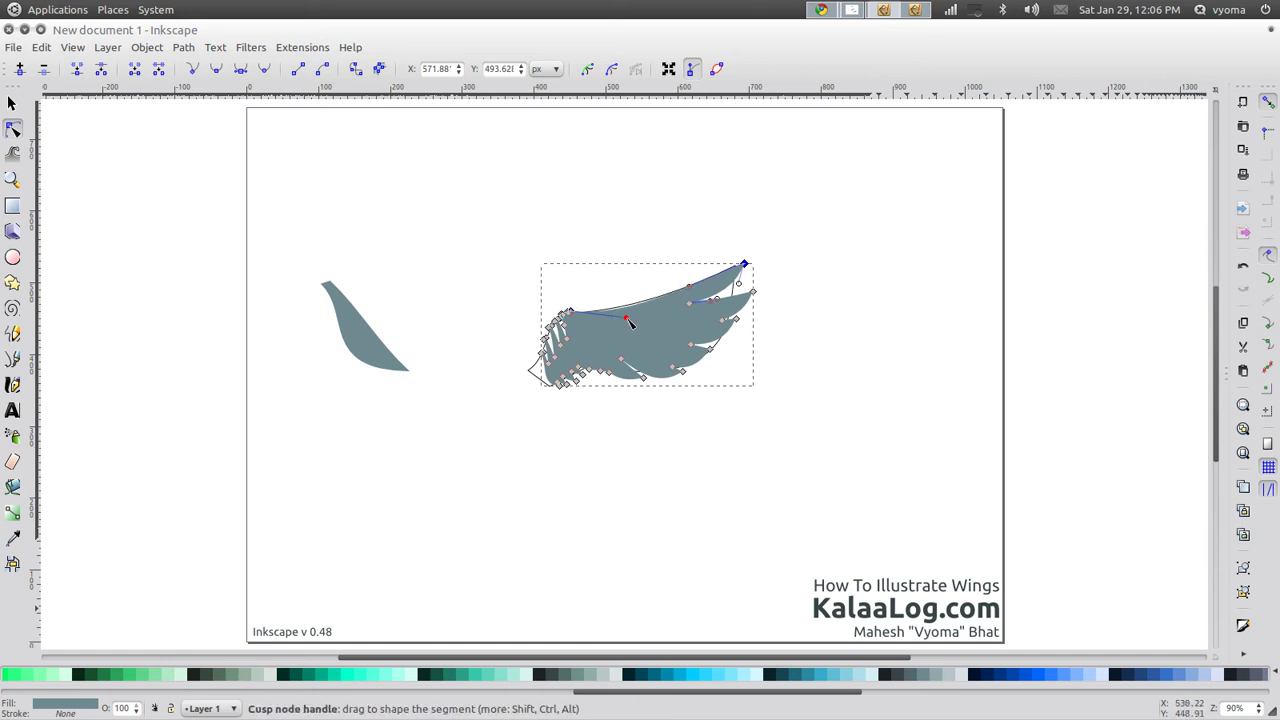
{"action": "left_click_drag", "start_coordinate": [628, 322], "coordinate": [631, 322]}
{"action": "left_click", "coordinate": [818, 432]}
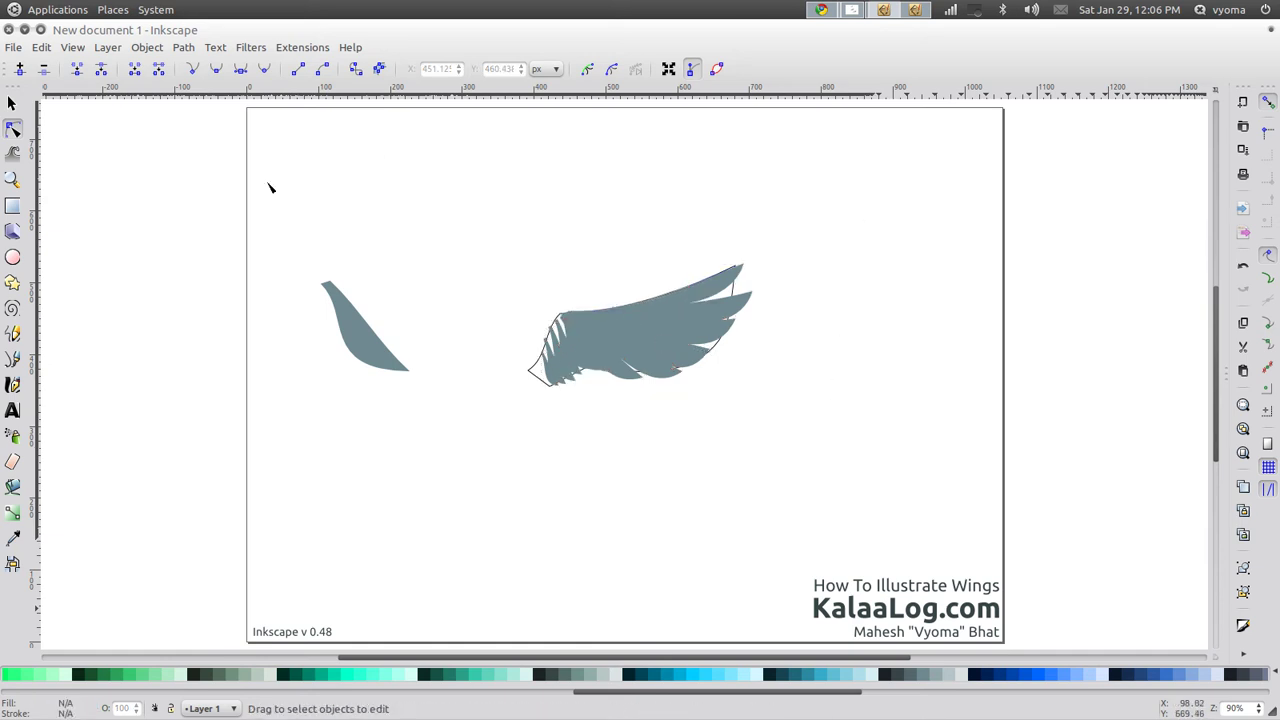
- Nudge the whole wing slightly up and left
{"action": "left_click", "coordinate": [12, 104]}
{"action": "left_click", "coordinate": [648, 360]}
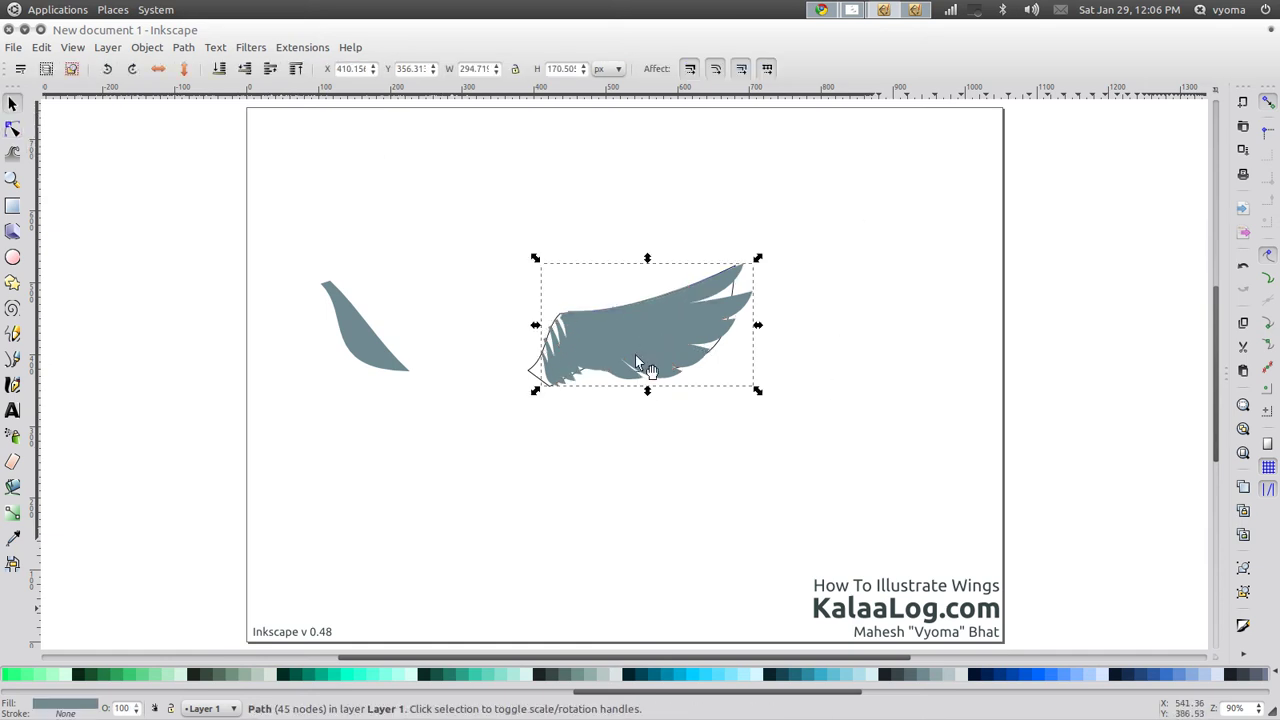
{"action": "left_click_drag", "start_coordinate": [648, 360], "coordinate": [642, 338]}
- Fill the small feather with light grey-blue #B7C4CB
{"action": "left_click", "coordinate": [642, 338]}
{"action": "left_click", "coordinate": [700, 517]}
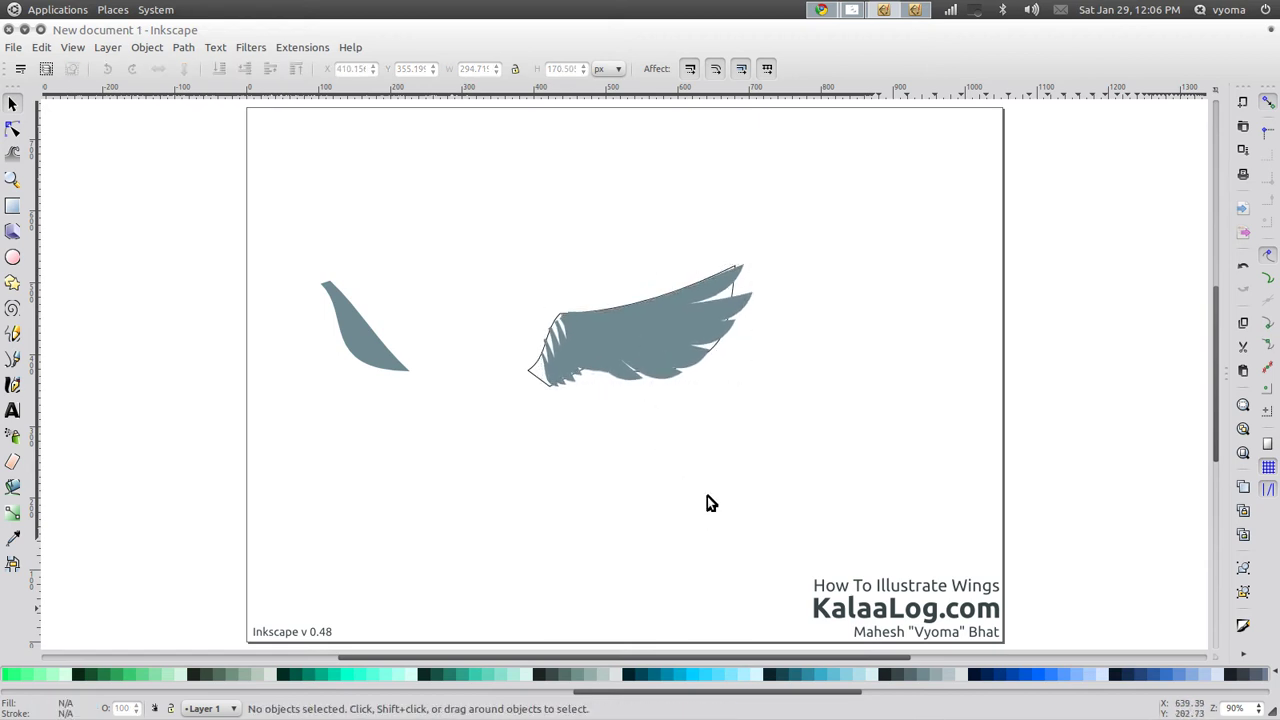
{"action": "left_click", "coordinate": [345, 335]}
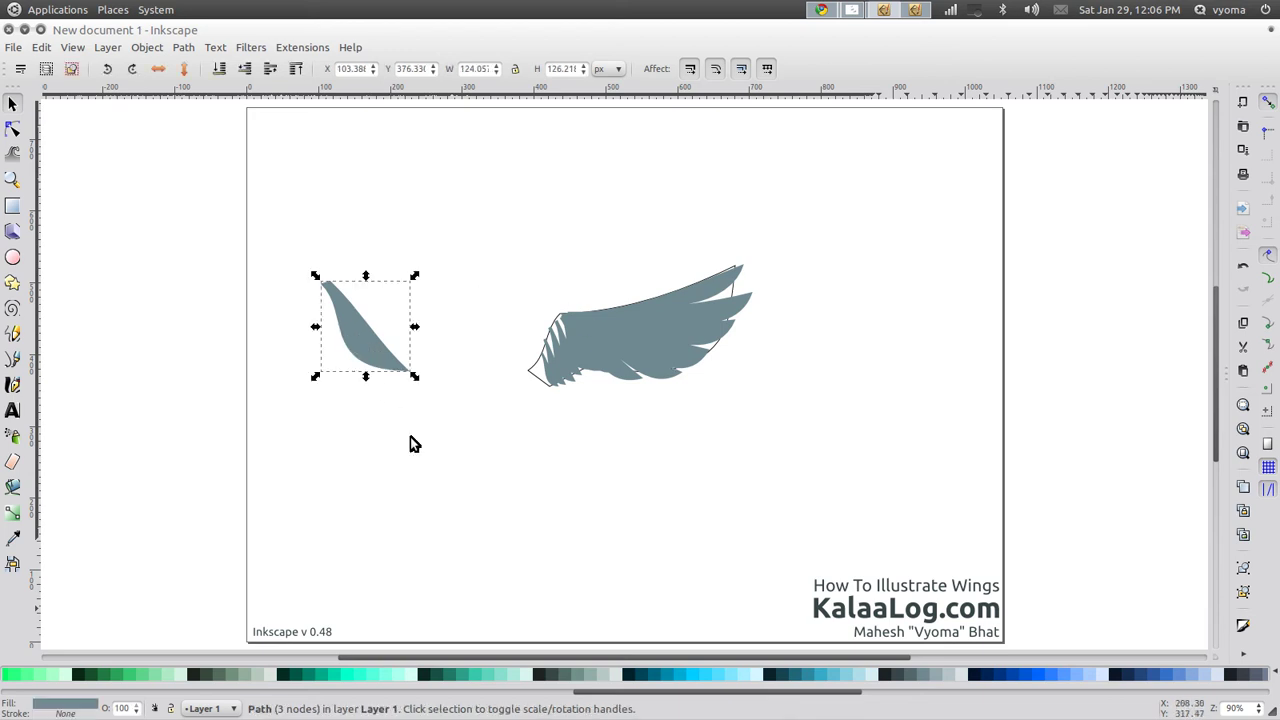
{"action": "left_click", "coordinate": [947, 676]}
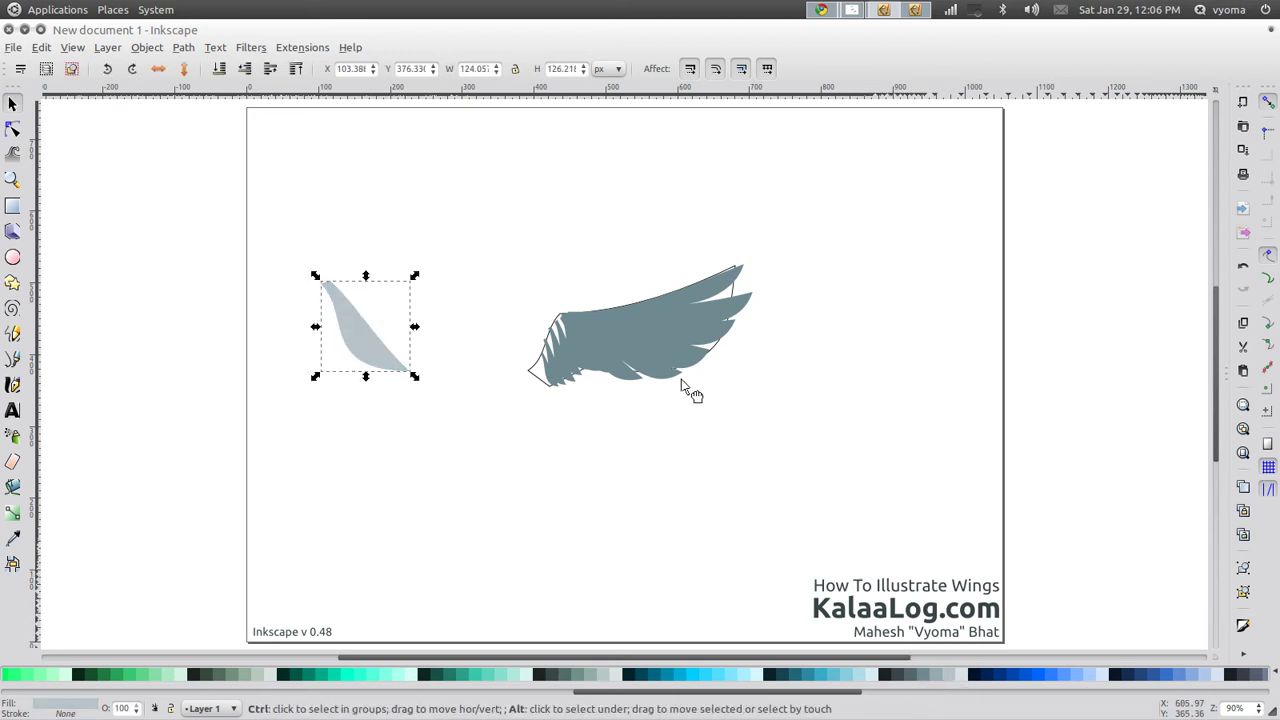
- Duplicate the feather, move the copy above the wing and rotate it
{"action": "key", "text": "ctrl+d"}
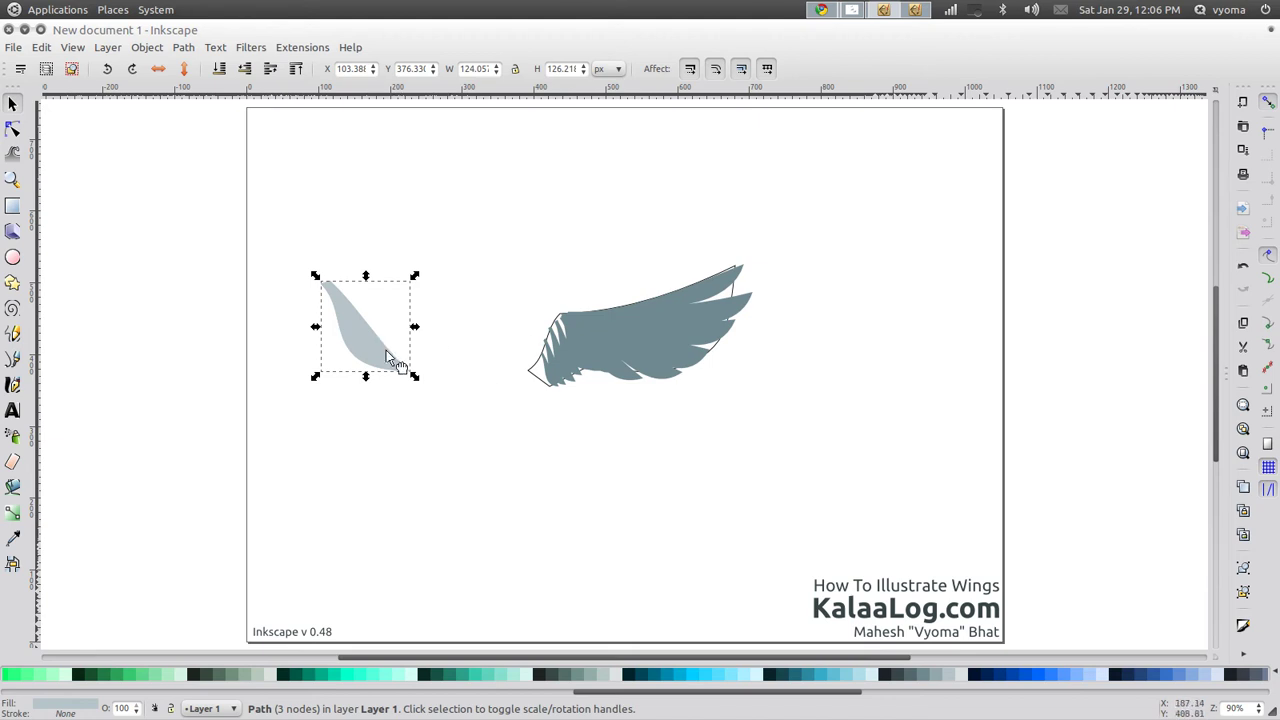
{"action": "left_click_drag", "start_coordinate": [381, 352], "coordinate": [684, 282]}
{"action": "left_click", "coordinate": [590, 312]}
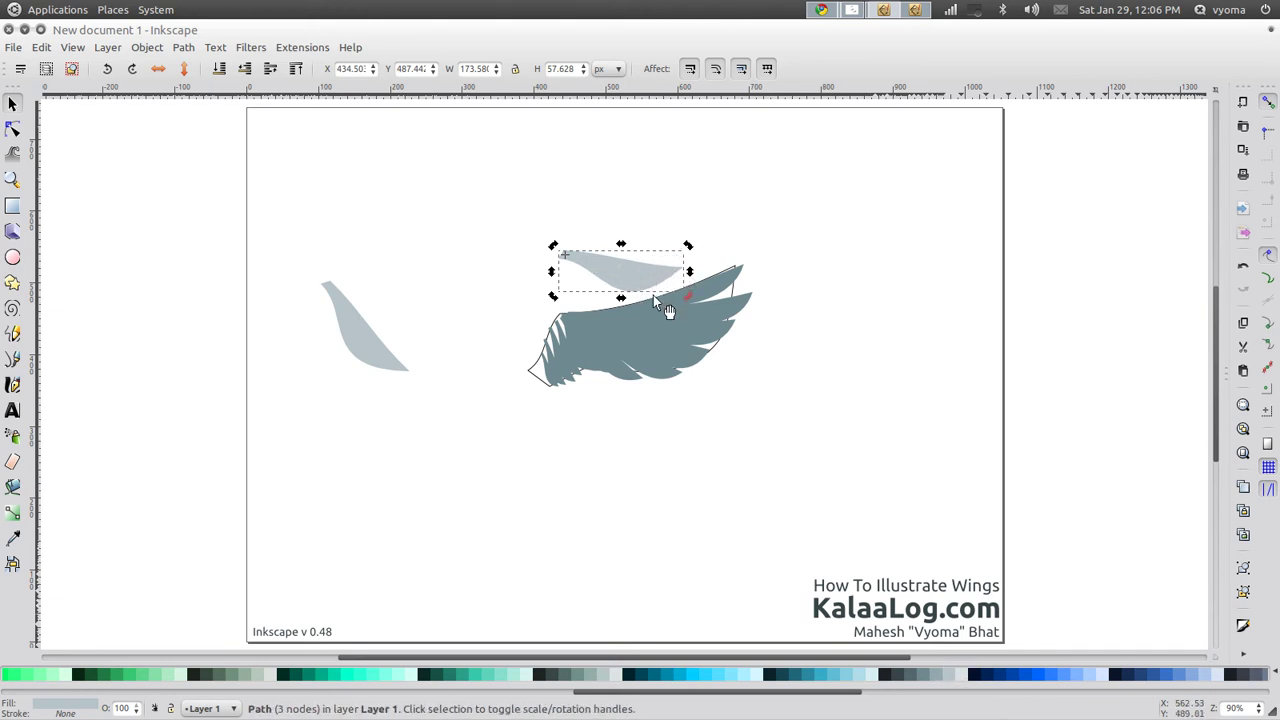
{"action": "left_click_drag", "start_coordinate": [686, 296], "coordinate": [708, 242]}
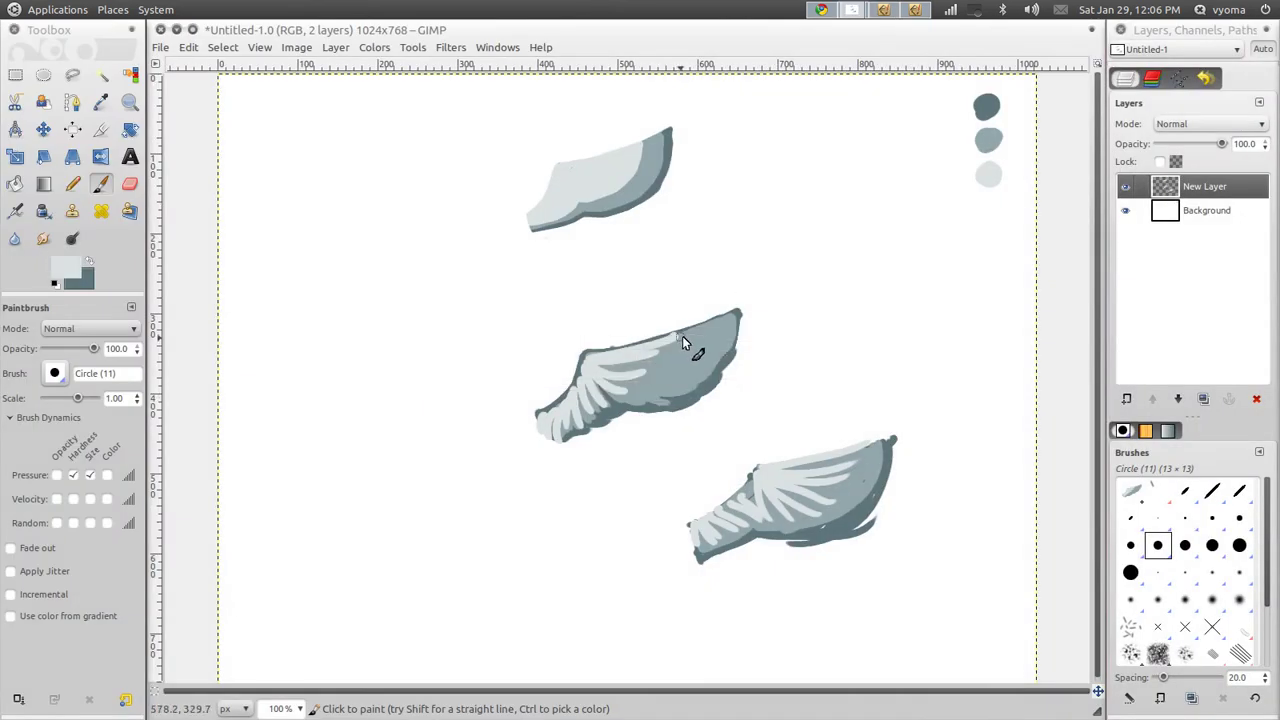
{"action": "left_click", "coordinate": [885, 12]}
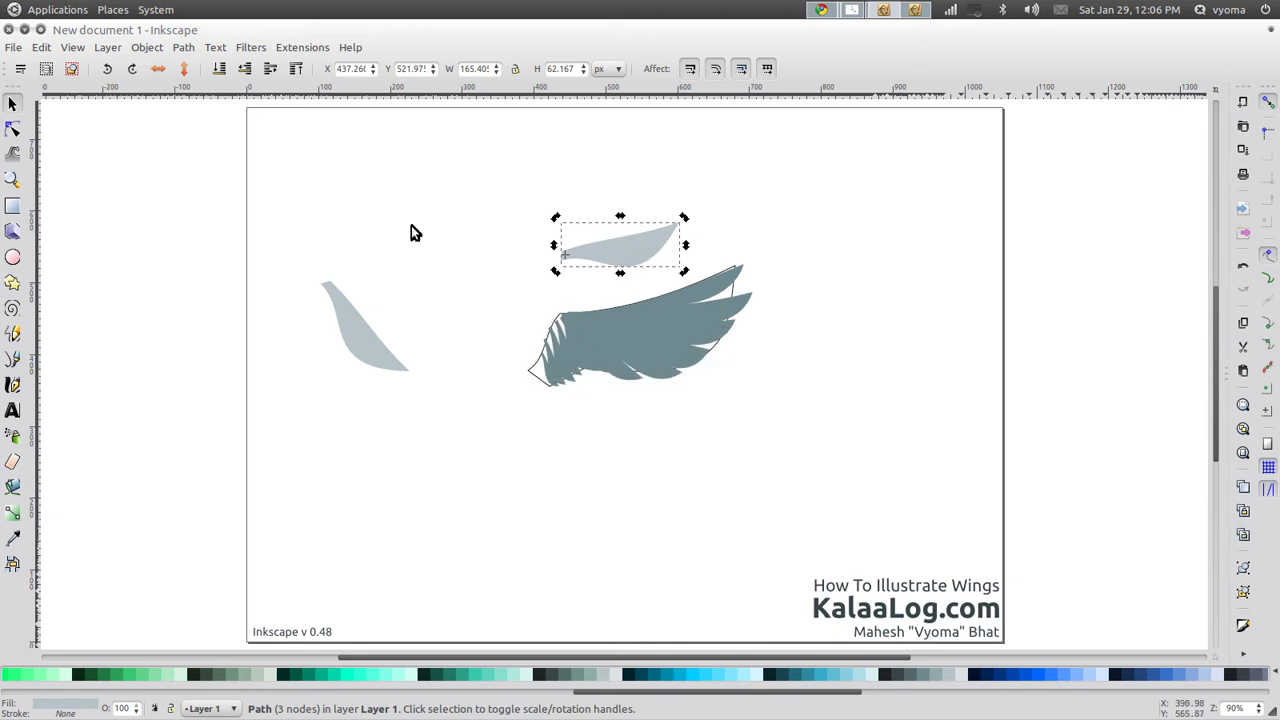
- Move the light piece down onto the wing and nudge a node at its base
{"action": "left_click", "coordinate": [13, 129]}
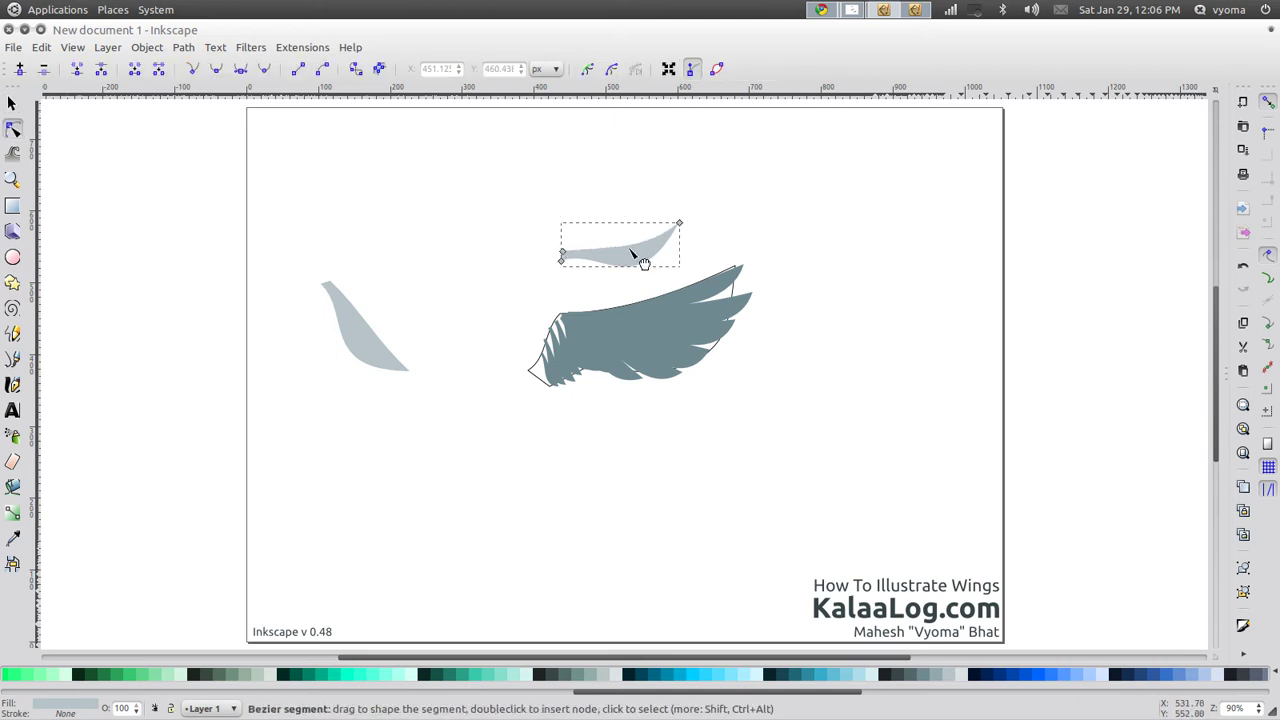
{"action": "left_click", "coordinate": [13, 104]}
{"action": "left_click_drag", "start_coordinate": [634, 256], "coordinate": [581, 318]}
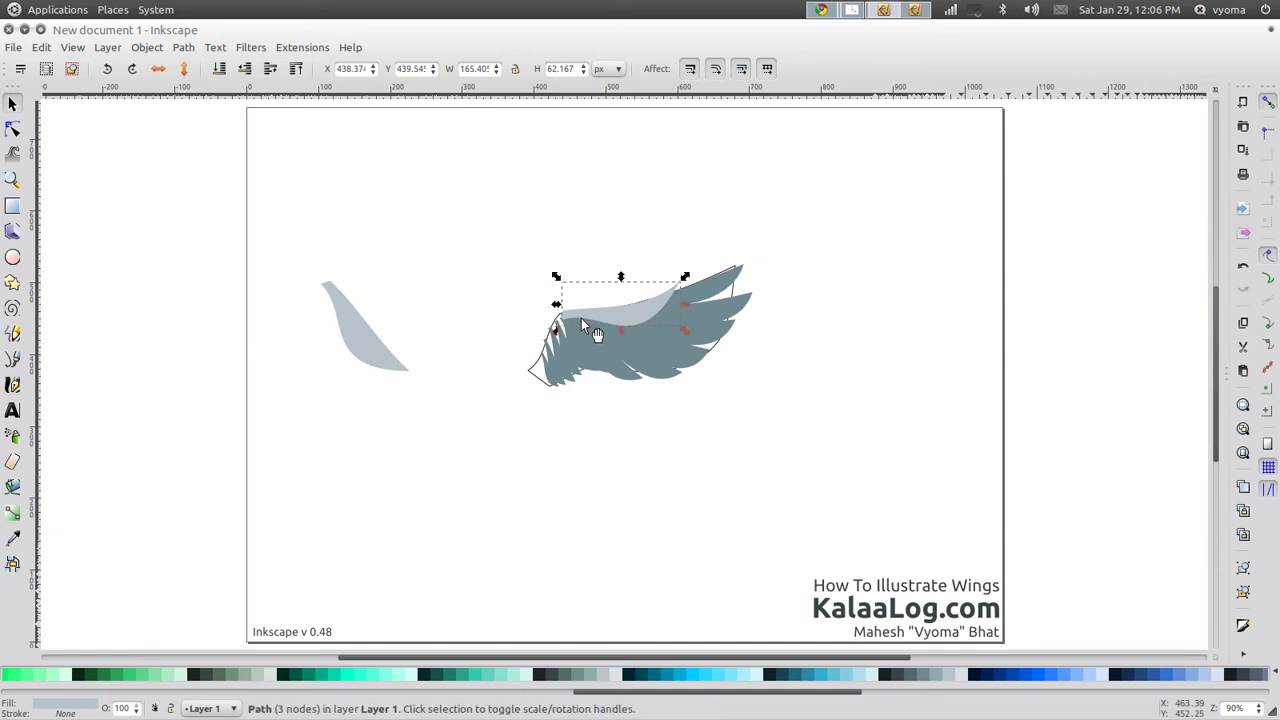
{"action": "left_click", "coordinate": [661, 449]}
{"action": "left_click", "coordinate": [636, 317]}
{"action": "left_click", "coordinate": [13, 129]}
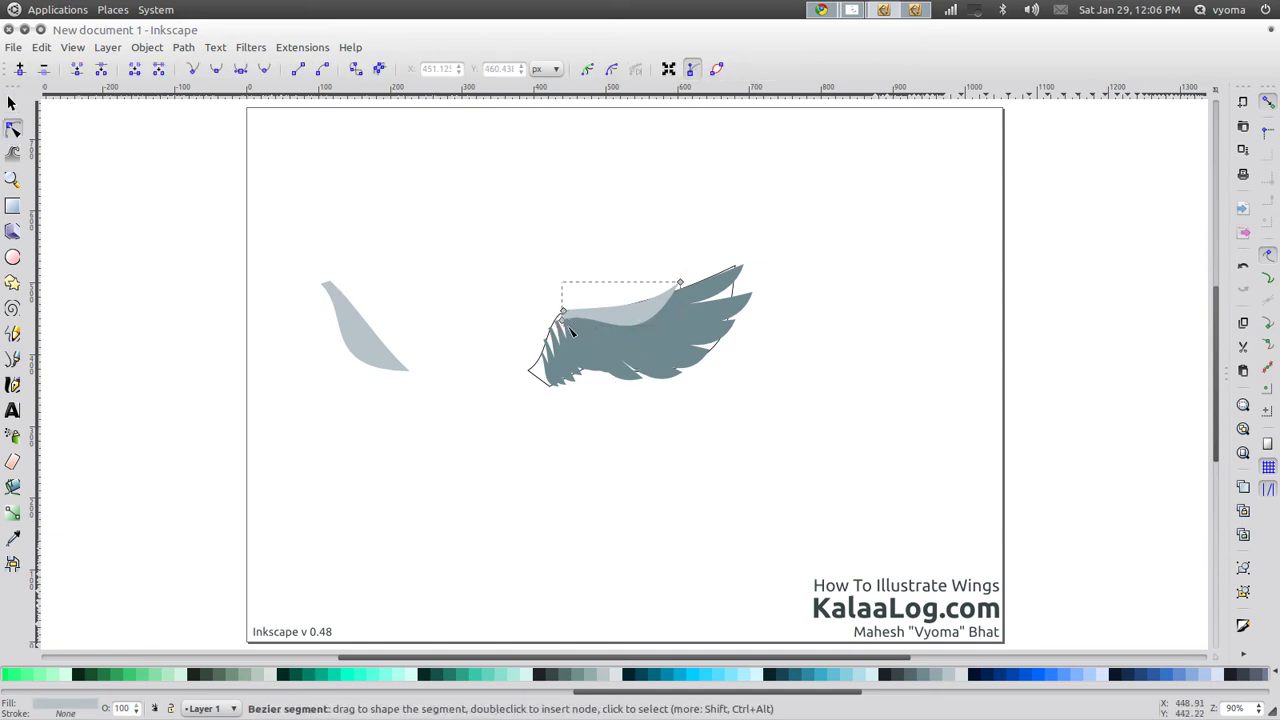
{"action": "left_click_drag", "start_coordinate": [565, 322], "coordinate": [570, 325]}
{"action": "left_click", "coordinate": [646, 449]}
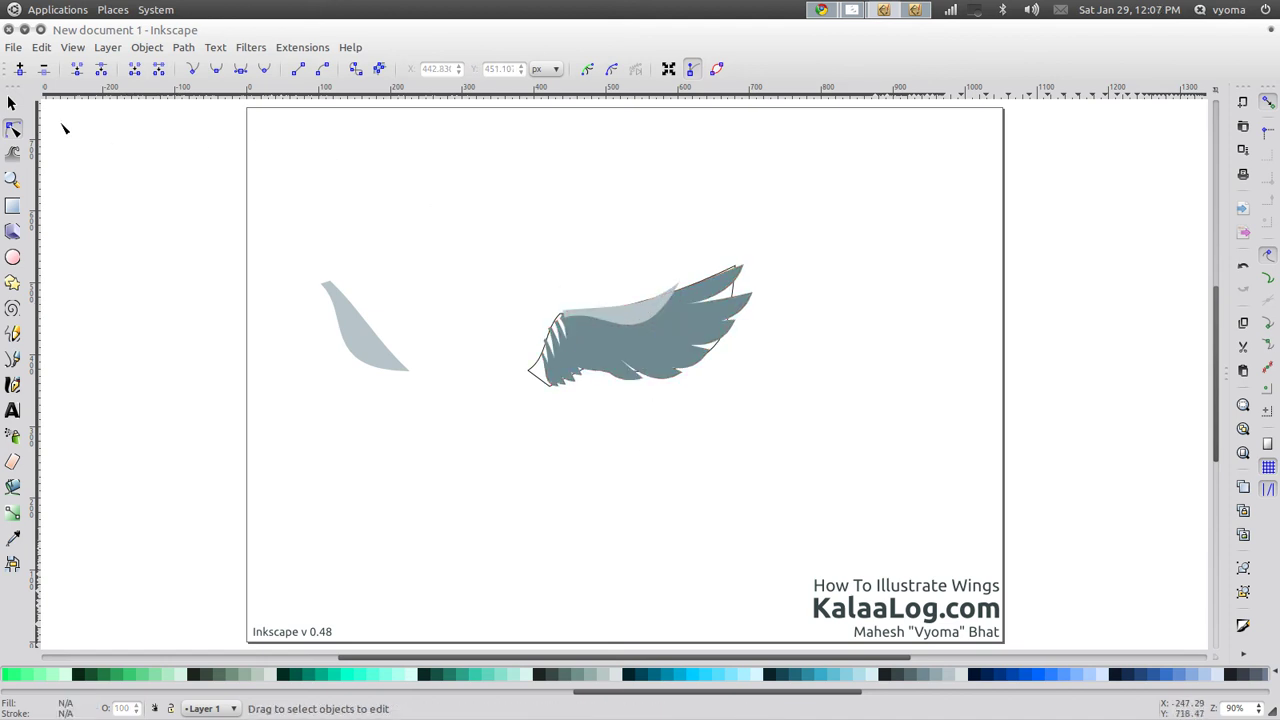
{"action": "left_click", "coordinate": [13, 103]}
- Rotate the light piece onto the wing, shrink it, and curve its lower edge
{"action": "left_click", "coordinate": [629, 317]}
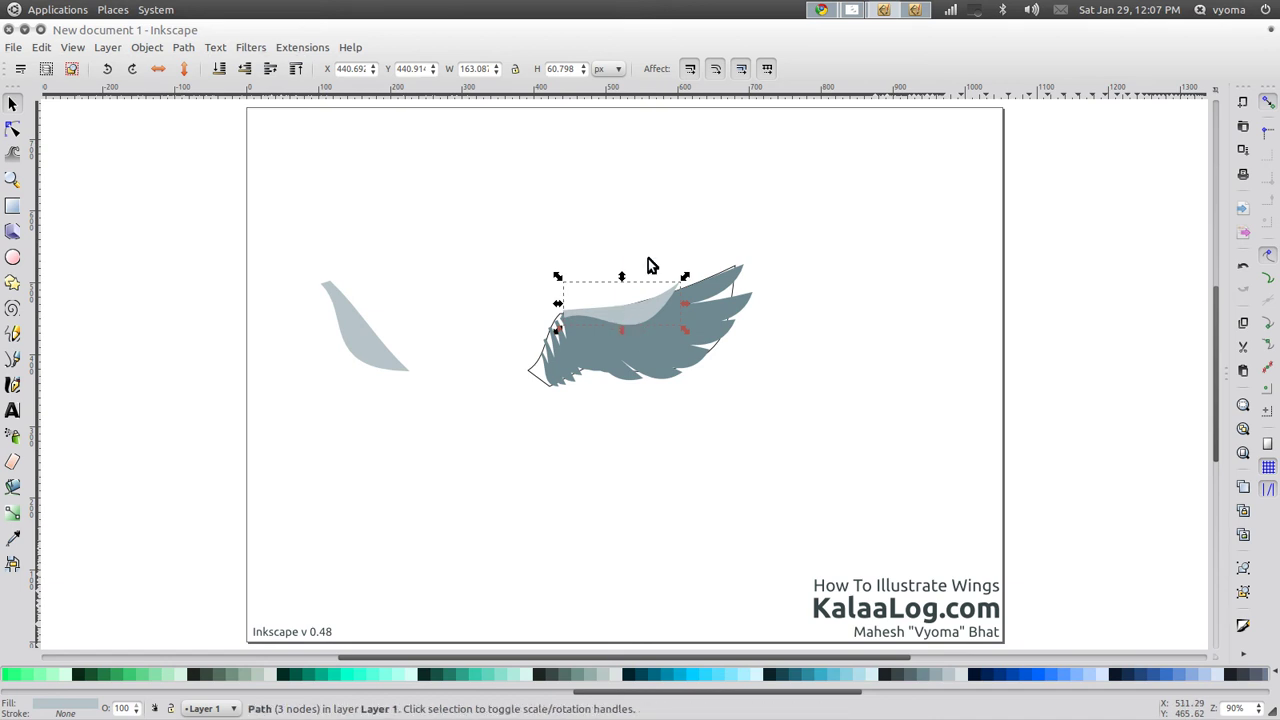
{"action": "left_click", "coordinate": [660, 307]}
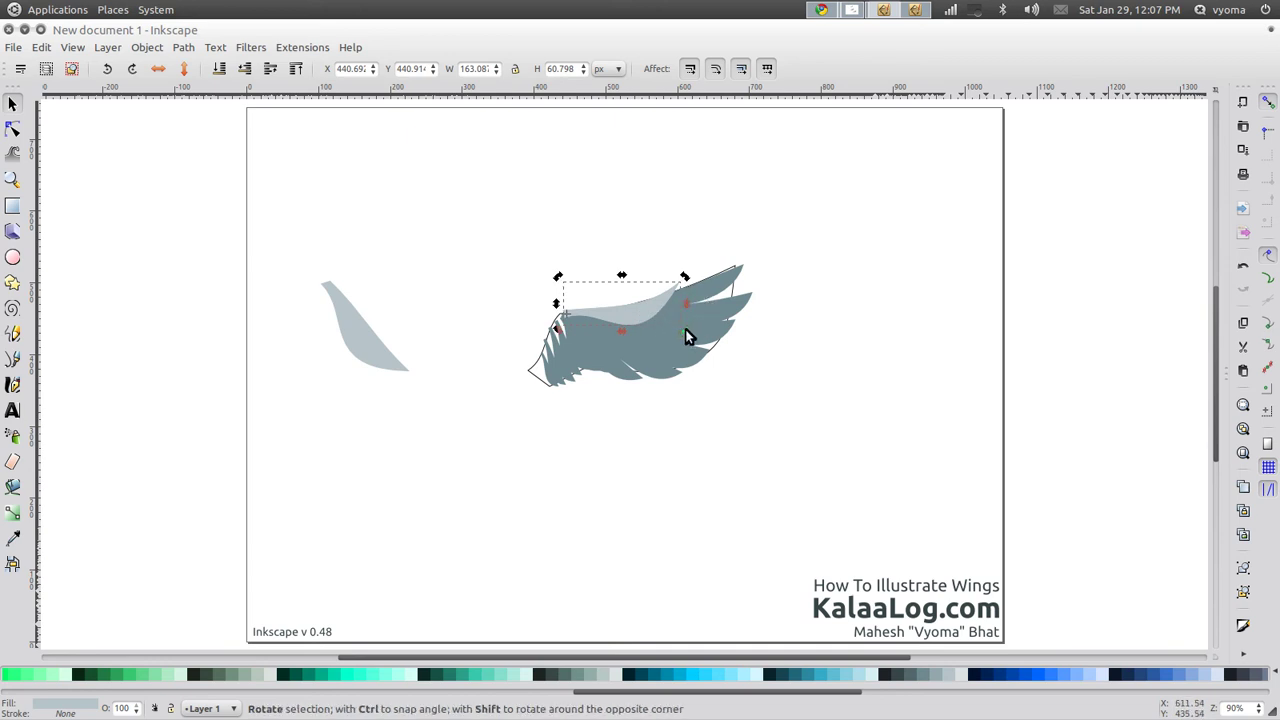
{"action": "left_click_drag", "start_coordinate": [688, 333], "coordinate": [617, 339]}
{"action": "left_click", "coordinate": [647, 342]}
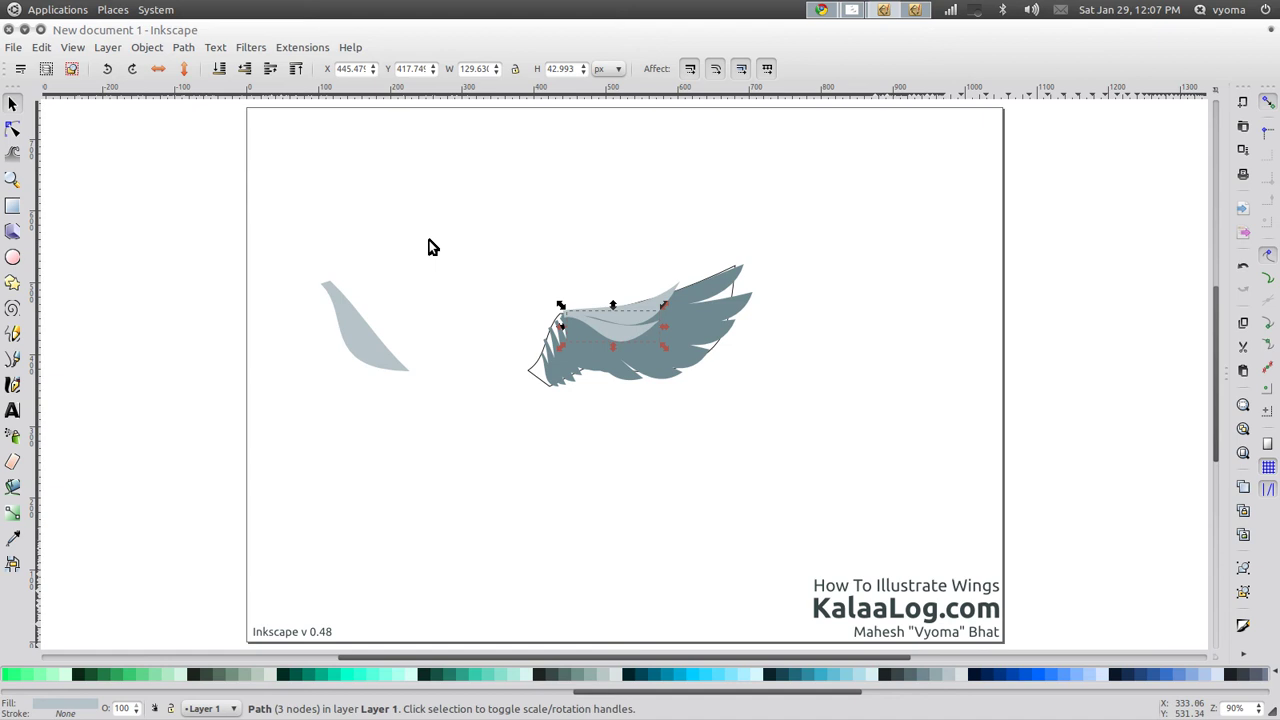
{"action": "left_click", "coordinate": [13, 129]}
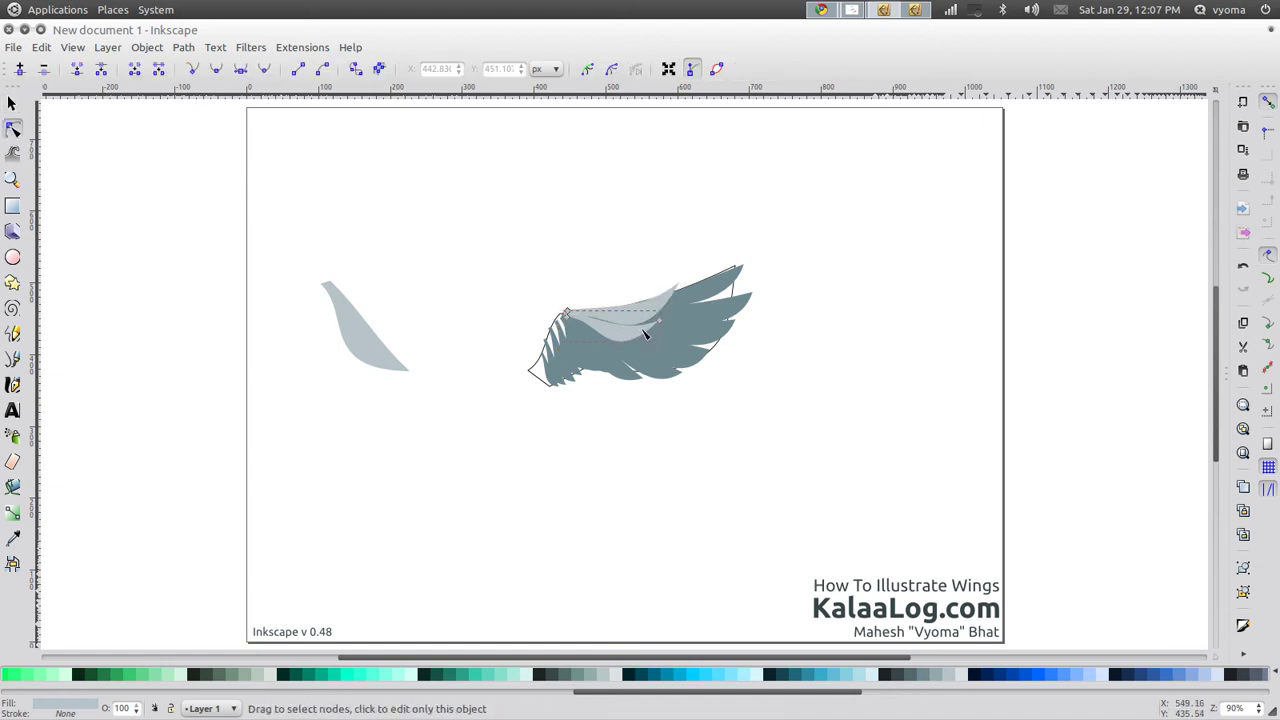
{"action": "left_click_drag", "start_coordinate": [655, 342], "coordinate": [657, 339]}
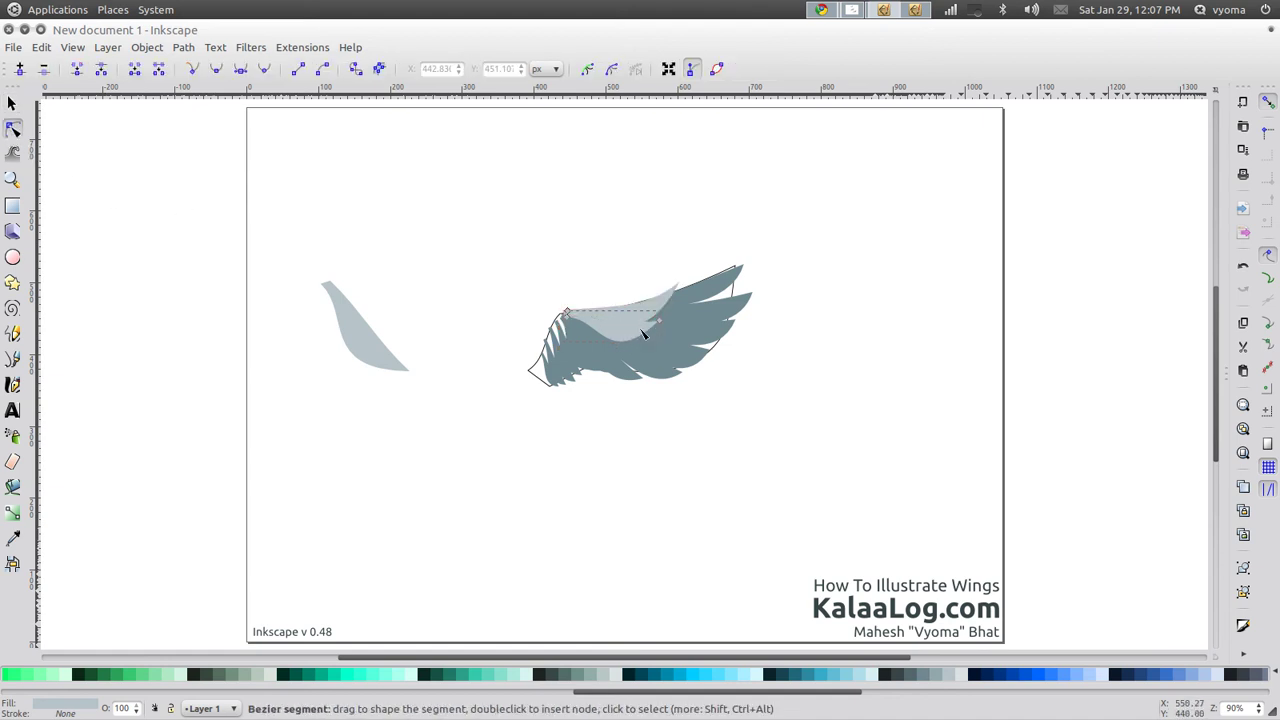
{"action": "left_click", "coordinate": [12, 104]}
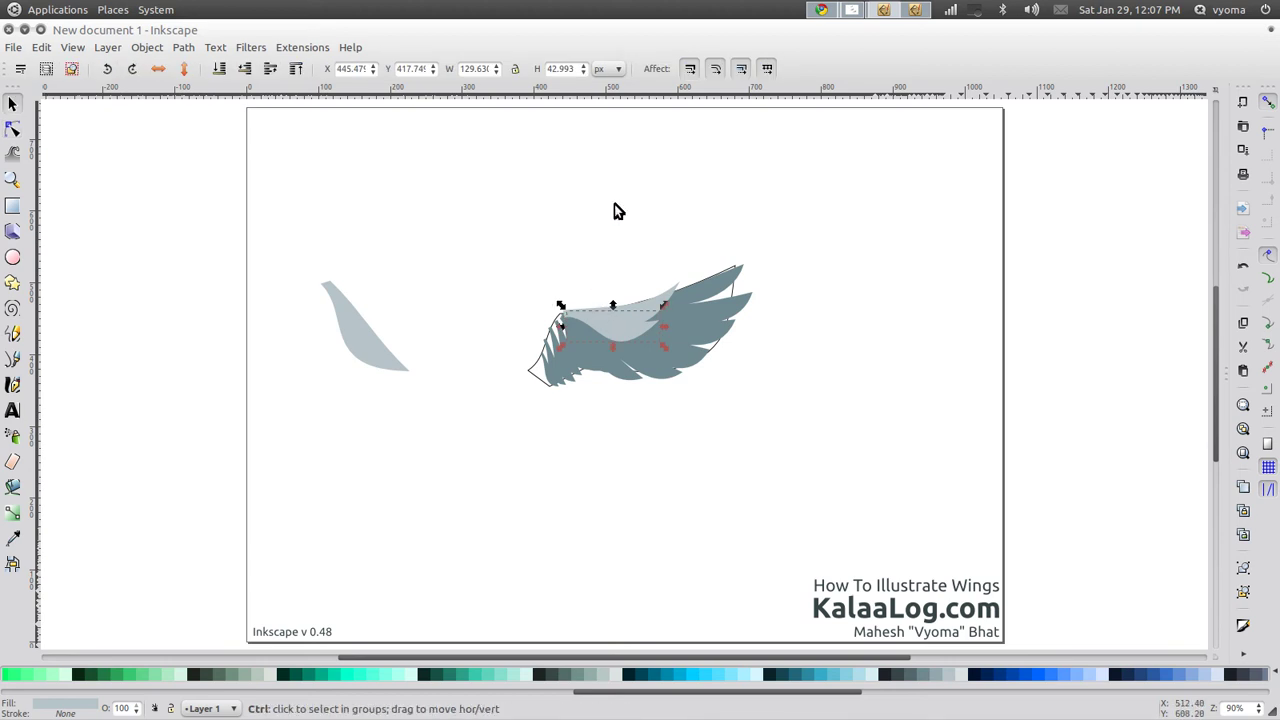
- Tilt the light piece about 10 degrees, shrink it, shift it left and rotate it a few degrees more
{"action": "left_click", "coordinate": [629, 333]}
{"action": "left_click_drag", "start_coordinate": [661, 354], "coordinate": [603, 342]}
{"action": "left_click", "coordinate": [630, 362]}
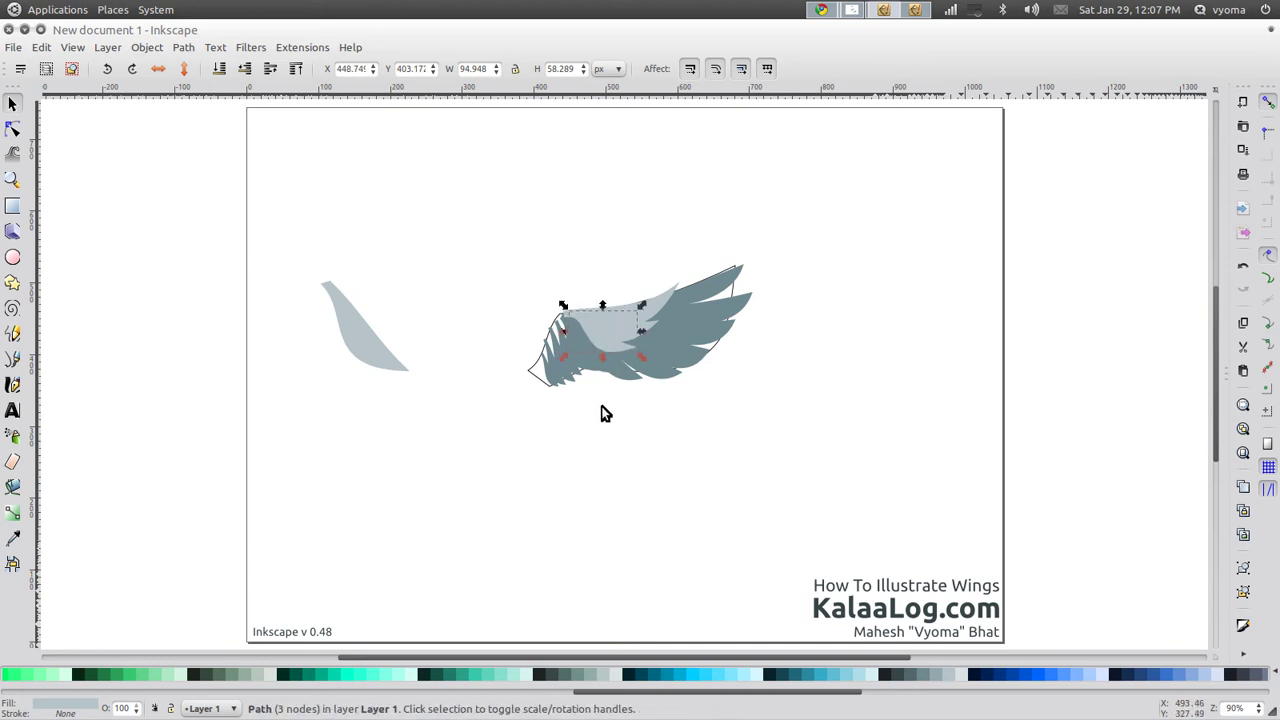
{"action": "mouse_move", "coordinate": [608, 345]}
{"action": "left_mouse_down"}
{"action": "mouse_move", "coordinate": [615, 370]}
{"action": "mouse_move", "coordinate": [593, 349]}
{"action": "left_mouse_up"}
{"action": "left_click", "coordinate": [599, 345]}
{"action": "left_click", "coordinate": [594, 354]}
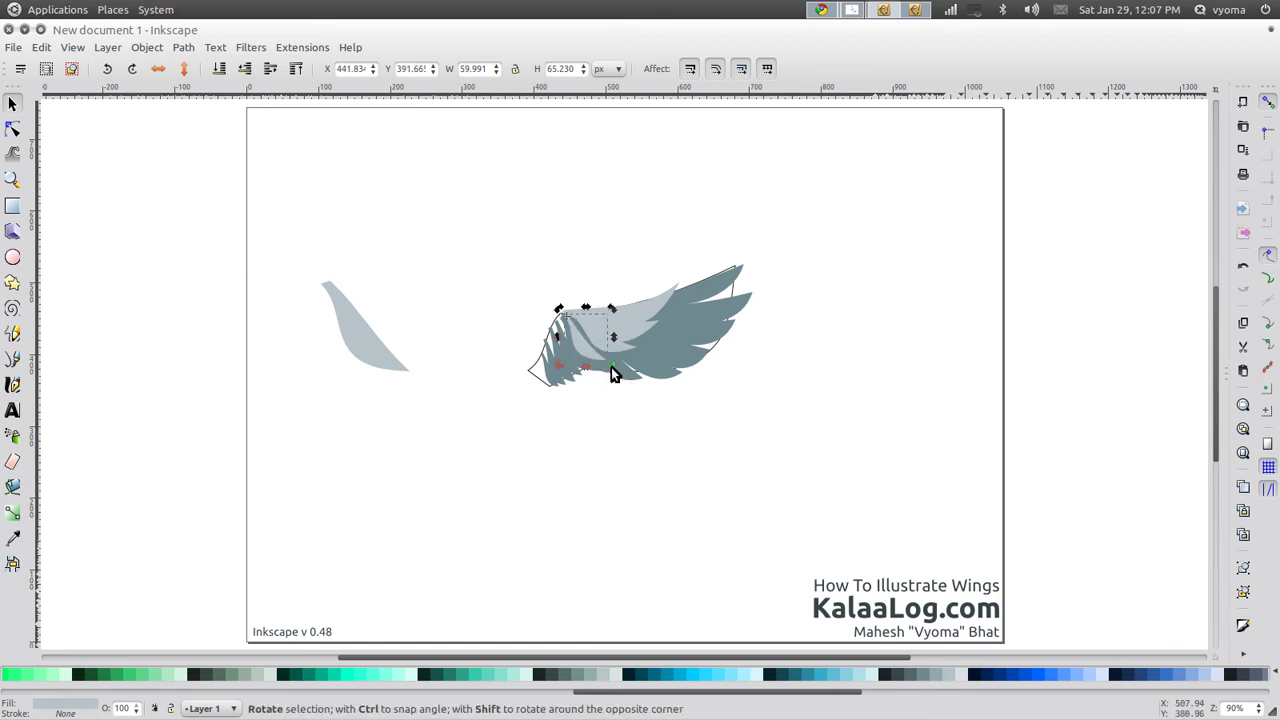
{"action": "left_click_drag", "start_coordinate": [614, 364], "coordinate": [610, 365]}
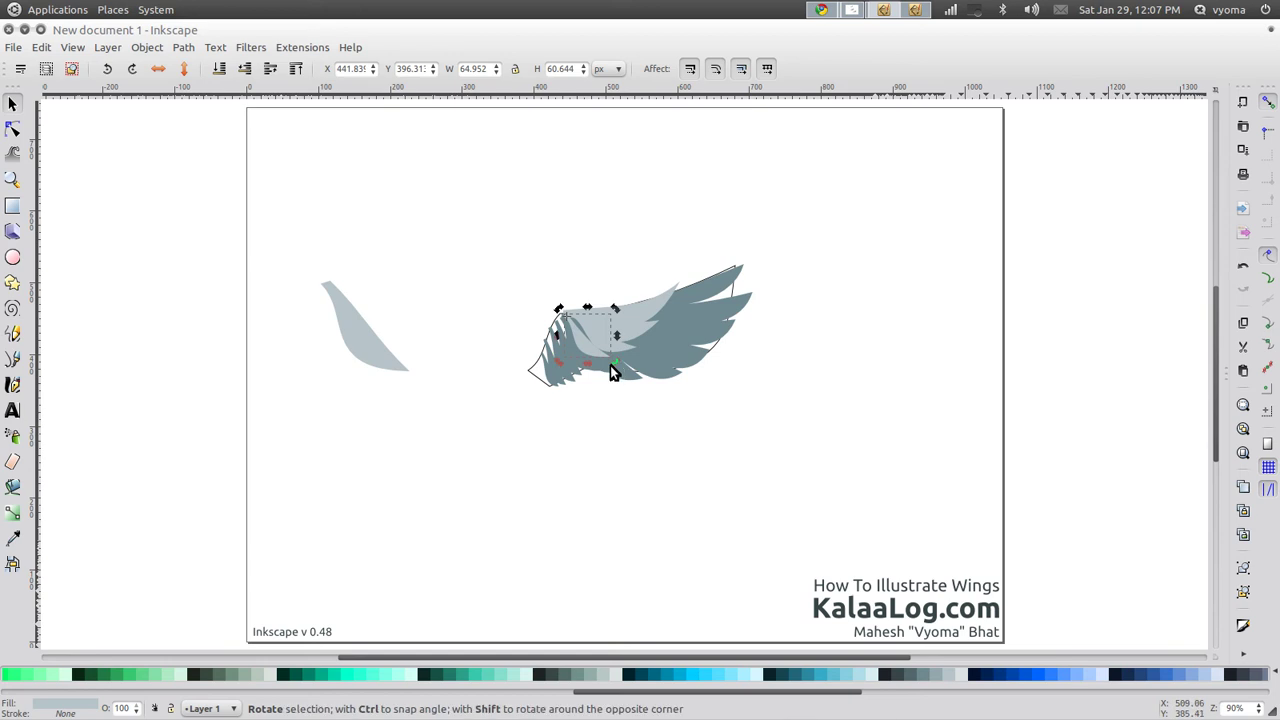
{"action": "left_click", "coordinate": [12, 128]}
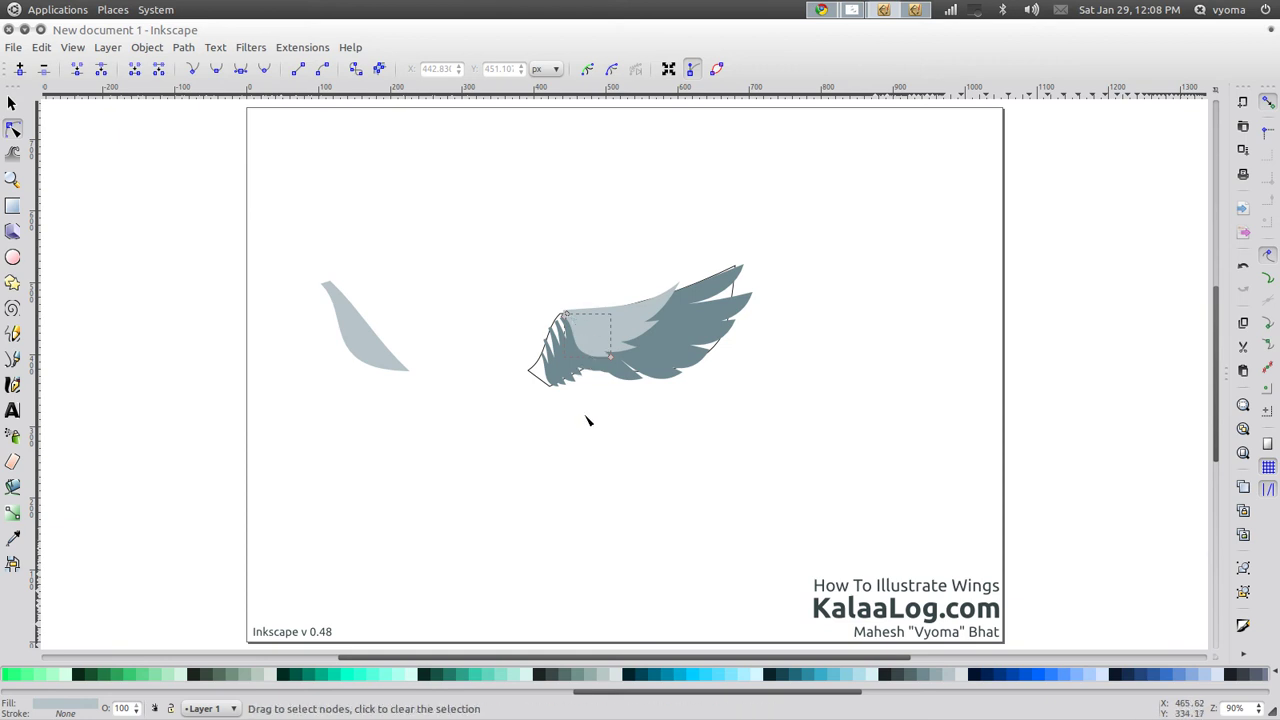
{"action": "left_click", "coordinate": [598, 445]}
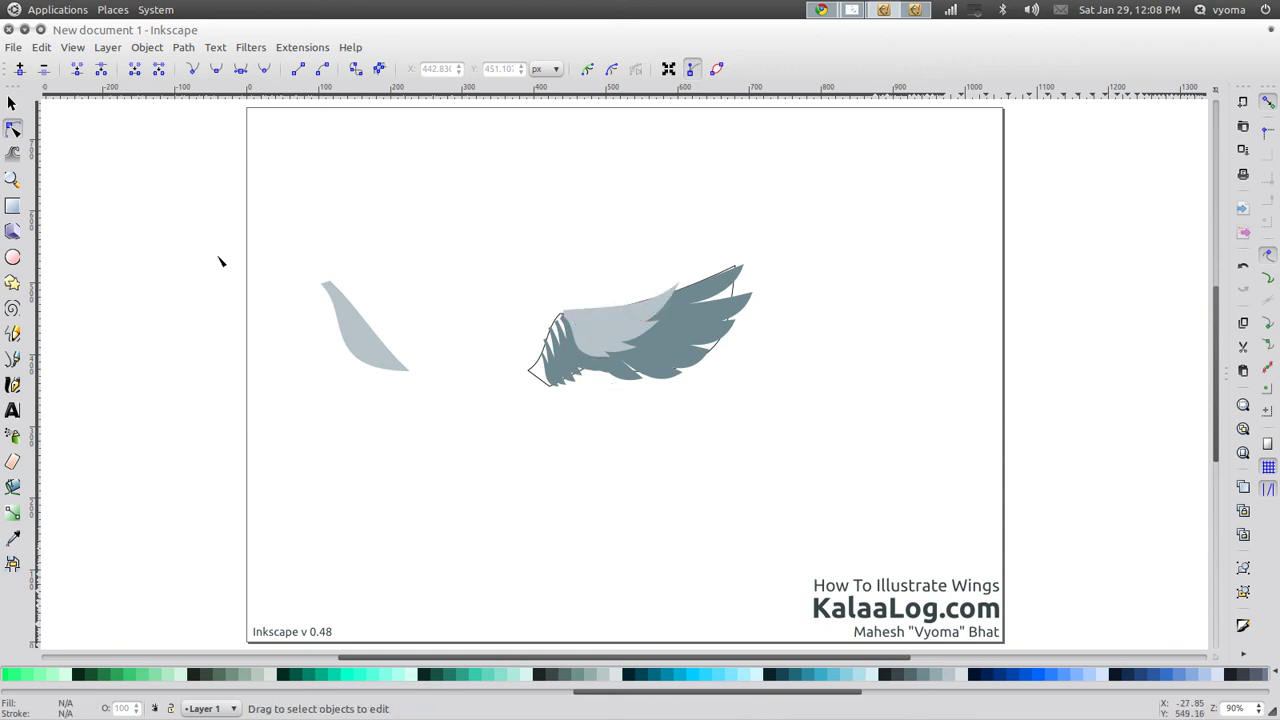
{"action": "left_click", "coordinate": [12, 103]}
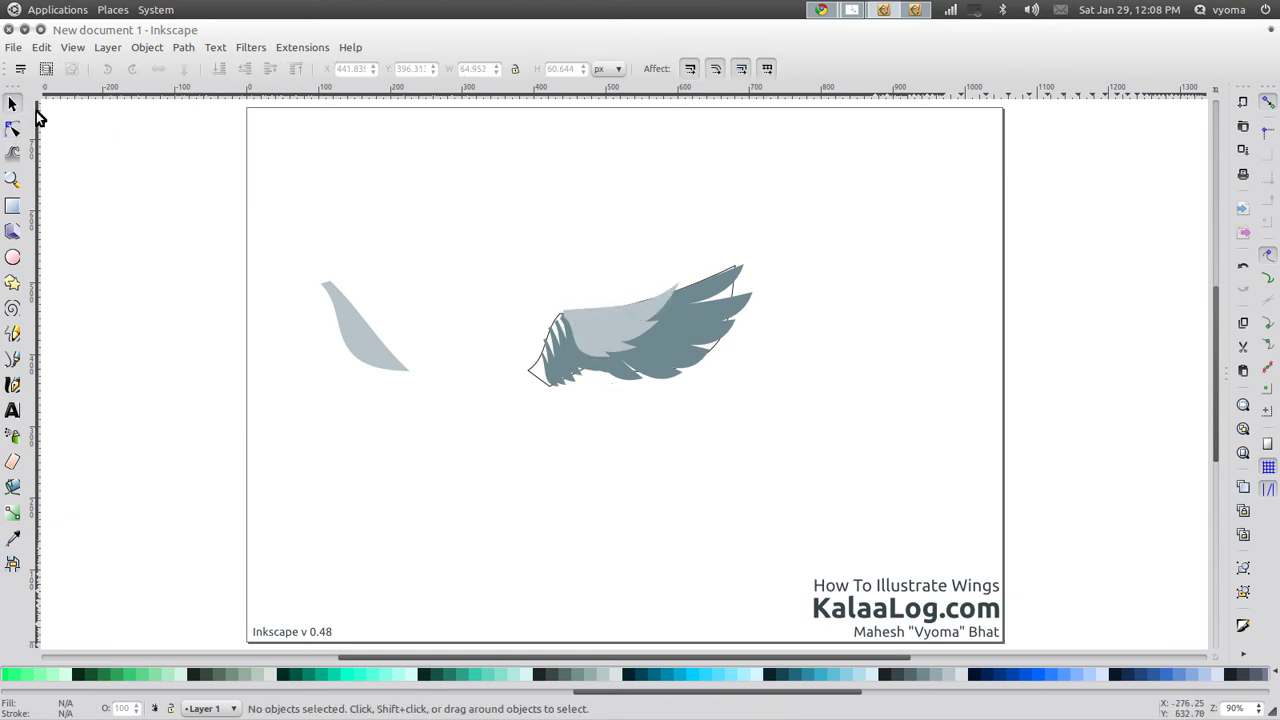
- Rotate the small light piece about 30 degrees, then turn it more upright
{"action": "left_click", "coordinate": [543, 284], "text": "ctrl"}
{"action": "left_click", "coordinate": [548, 290]}
{"action": "left_click_drag", "start_coordinate": [580, 305], "coordinate": [577, 354]}
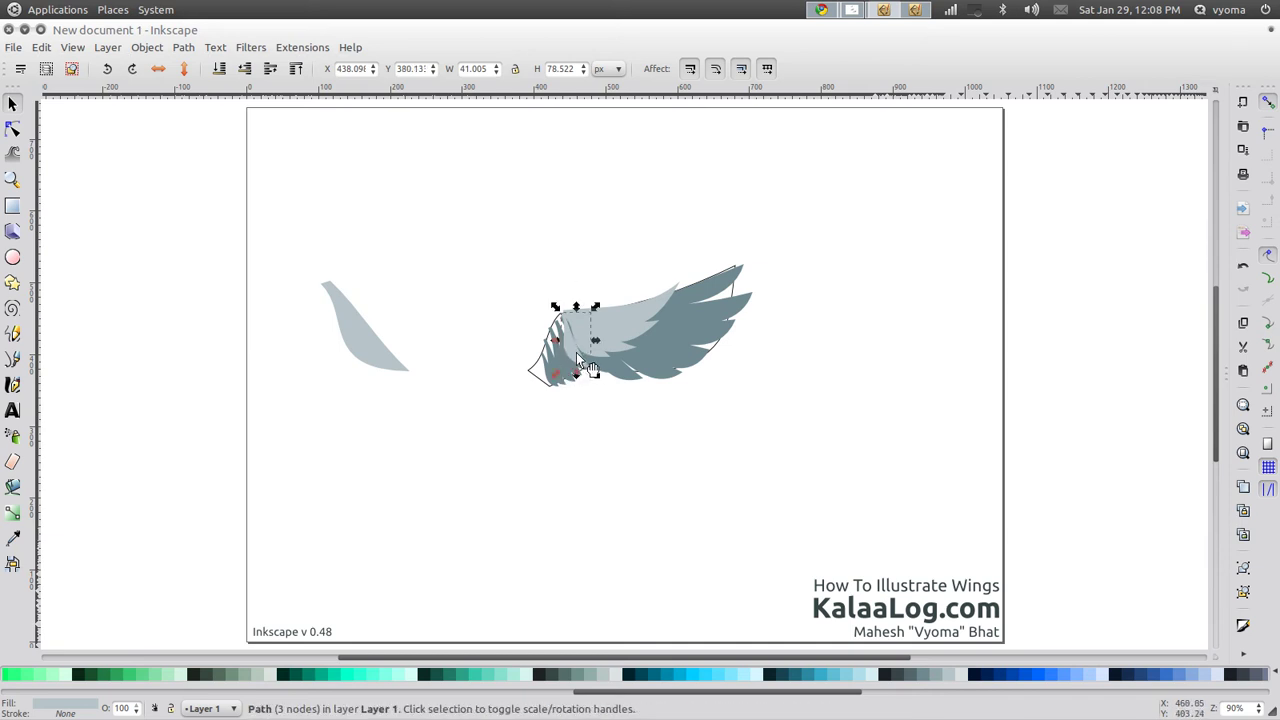
{"action": "left_click", "coordinate": [594, 382]}
{"action": "left_click_drag", "start_coordinate": [594, 377], "coordinate": [558, 358]}
{"action": "key", "text": "Escape"}
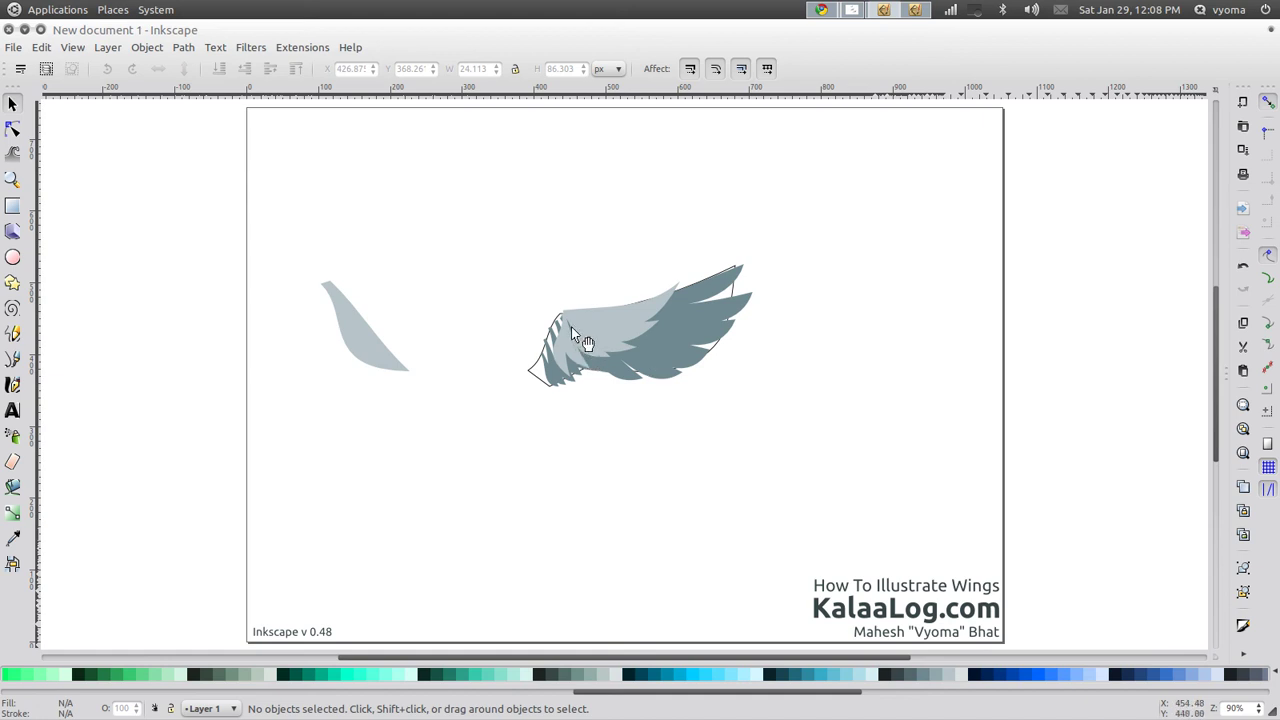
{"action": "left_click", "coordinate": [687, 340]}
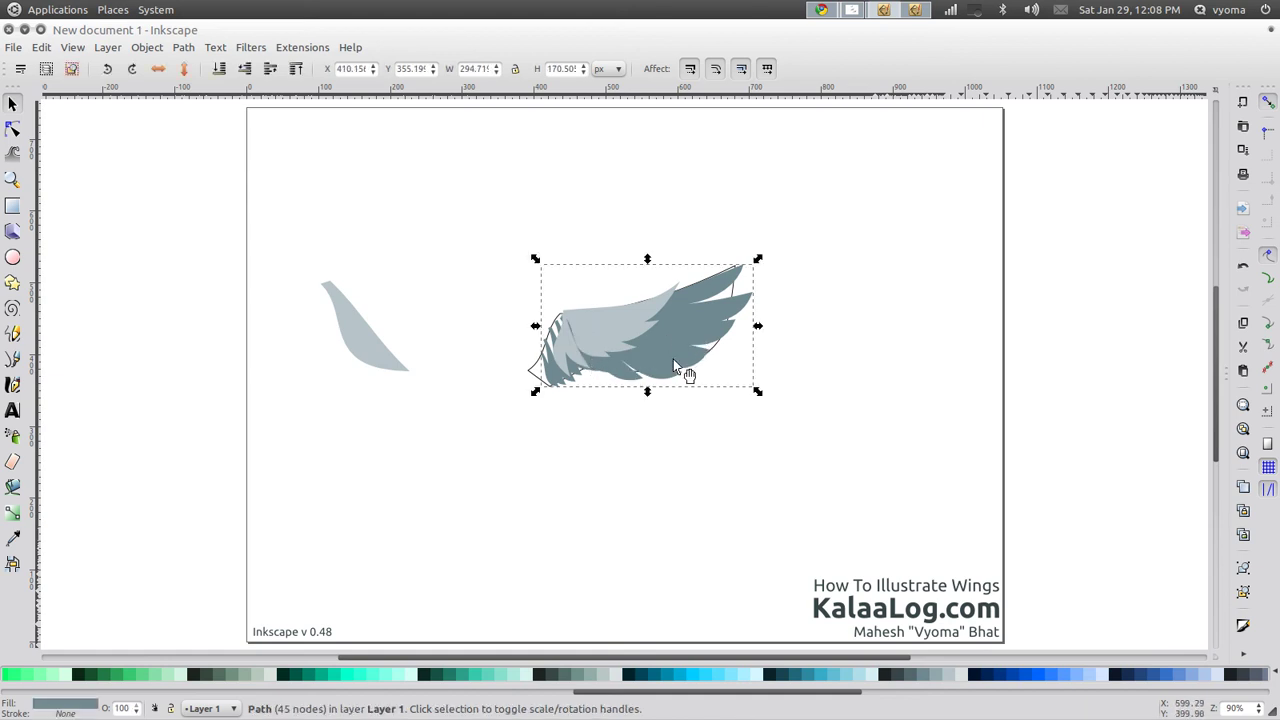
{"action": "left_click", "coordinate": [552, 460]}
- Shrink the small striped feather narrower and shorter, then move it slightly left and down
{"action": "left_click", "coordinate": [555, 362]}
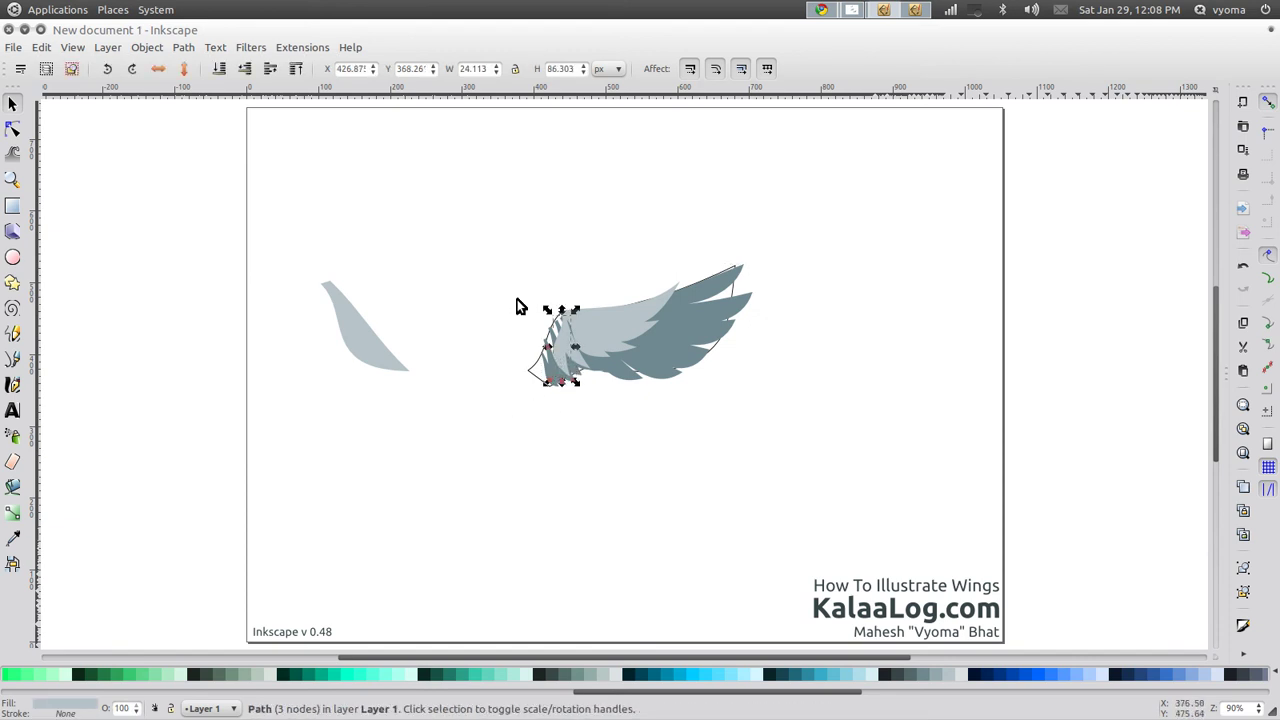
{"action": "left_click", "coordinate": [566, 350]}
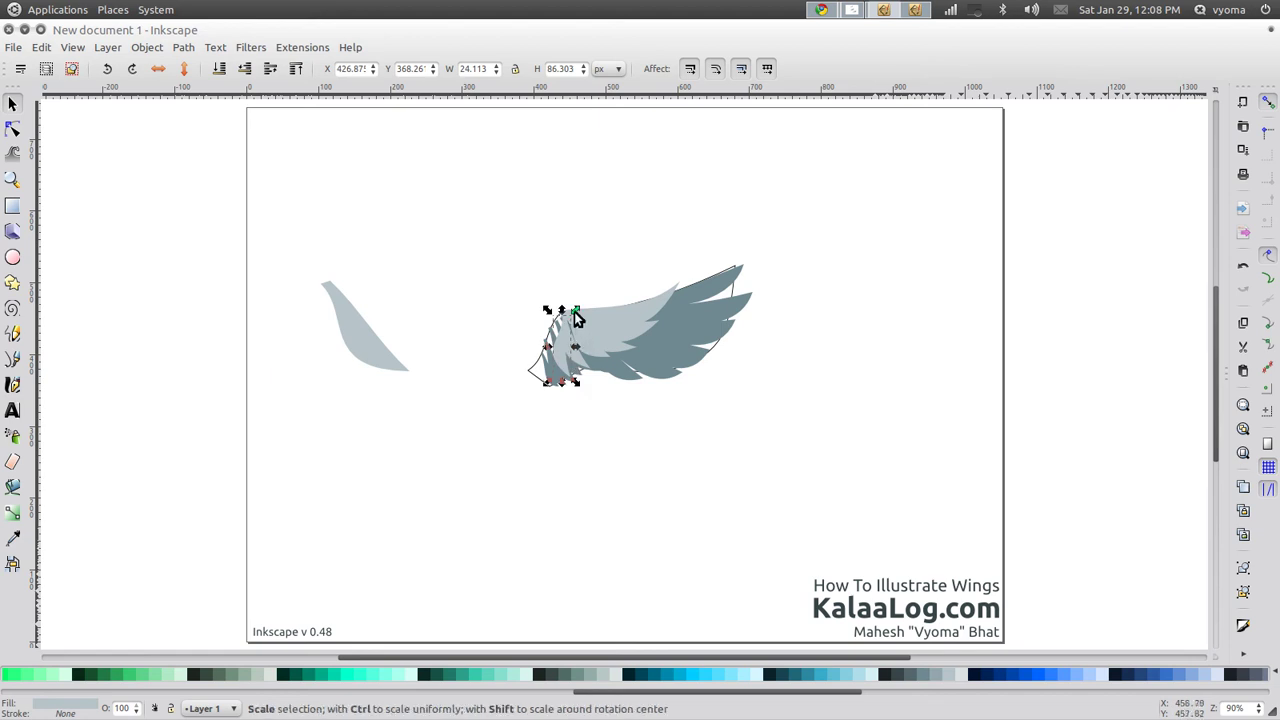
{"action": "left_click_drag", "start_coordinate": [575, 381], "coordinate": [548, 356]}
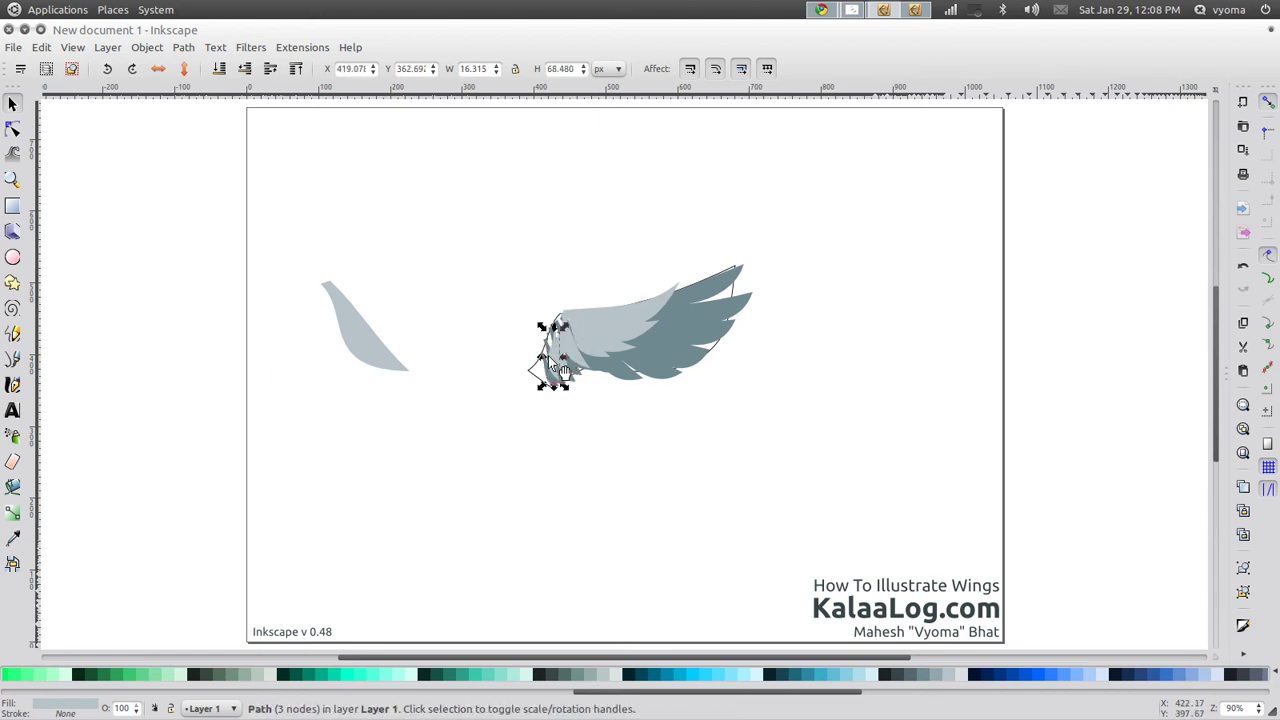
{"action": "left_click", "coordinate": [564, 428]}
{"action": "left_click", "coordinate": [548, 364]}
{"action": "left_click_drag", "start_coordinate": [562, 371], "coordinate": [557, 385]}
{"action": "left_click", "coordinate": [667, 458]}
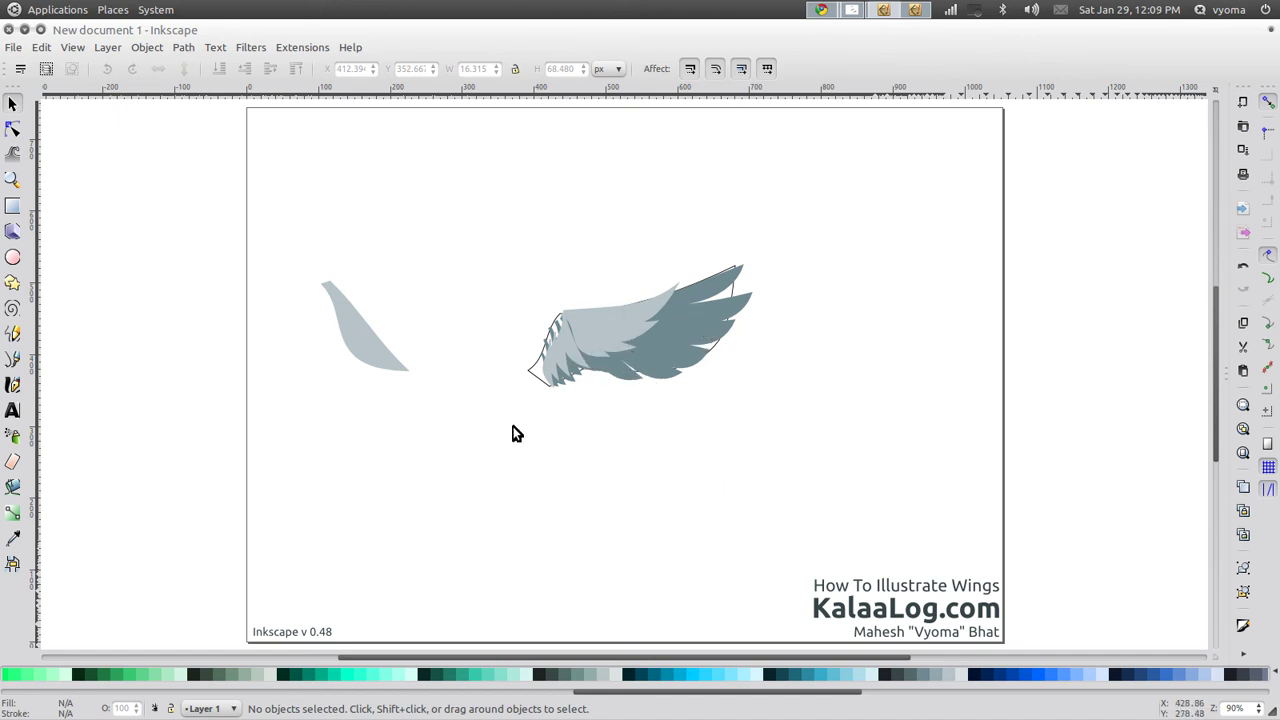
{"action": "left_click", "coordinate": [537, 383]}
{"action": "left_click", "coordinate": [526, 393]}
{"action": "left_click", "coordinate": [531, 373]}
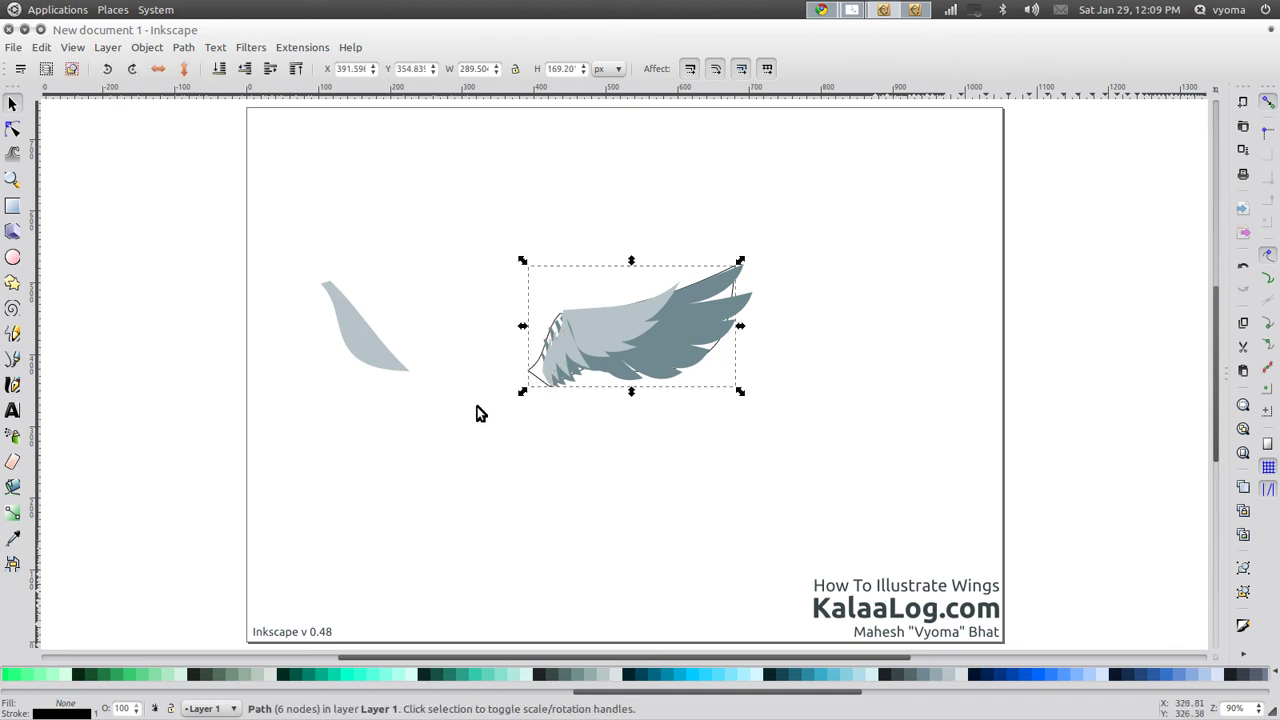
- Delete the wing outline and union the light grey feathers into a single 25-node path
{"action": "key", "text": "Delete"}
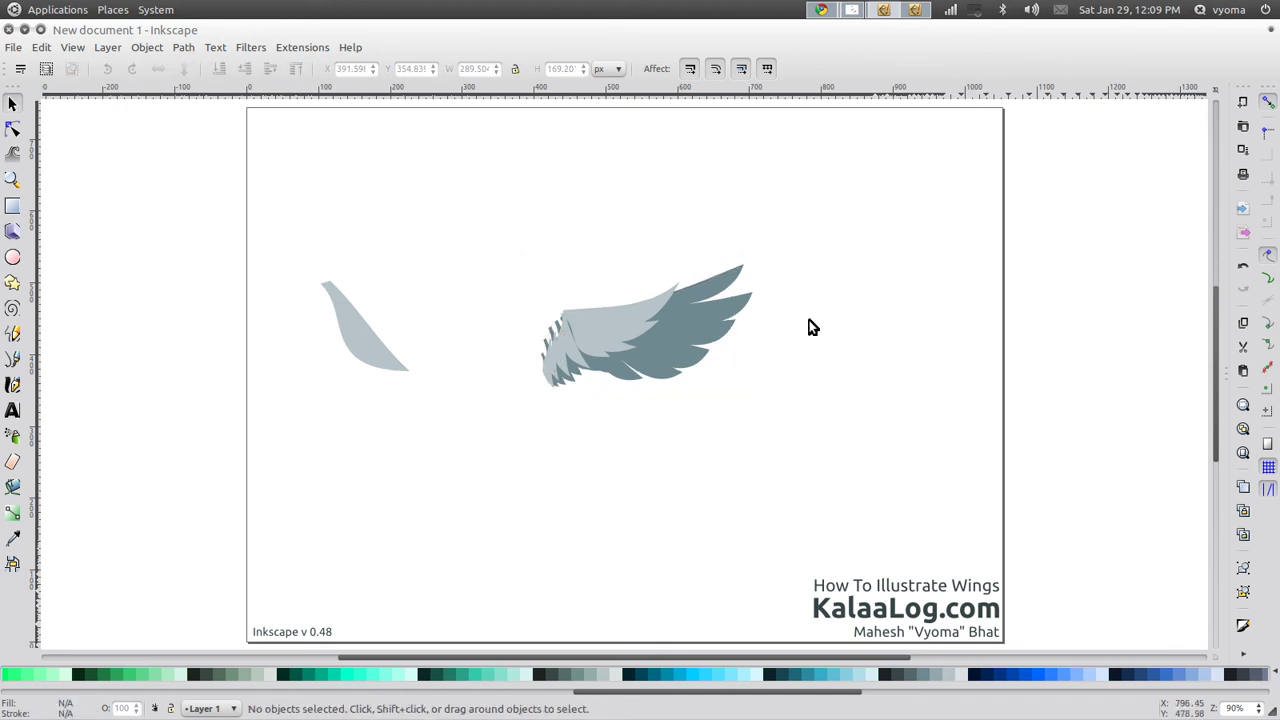
{"action": "left_click", "coordinate": [360, 350]}
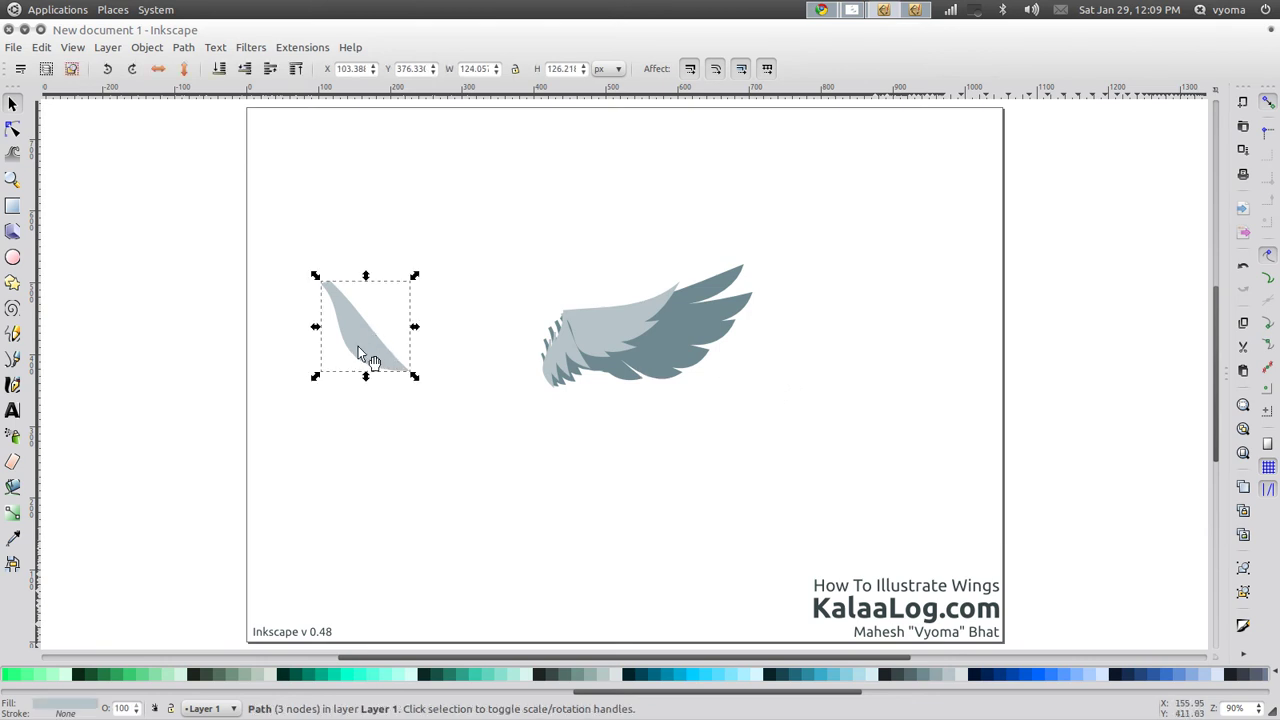
{"action": "left_click", "coordinate": [486, 186]}
{"action": "left_click_drag", "start_coordinate": [474, 177], "coordinate": [851, 497]}
{"action": "left_click", "coordinate": [687, 358], "text": "shift"}
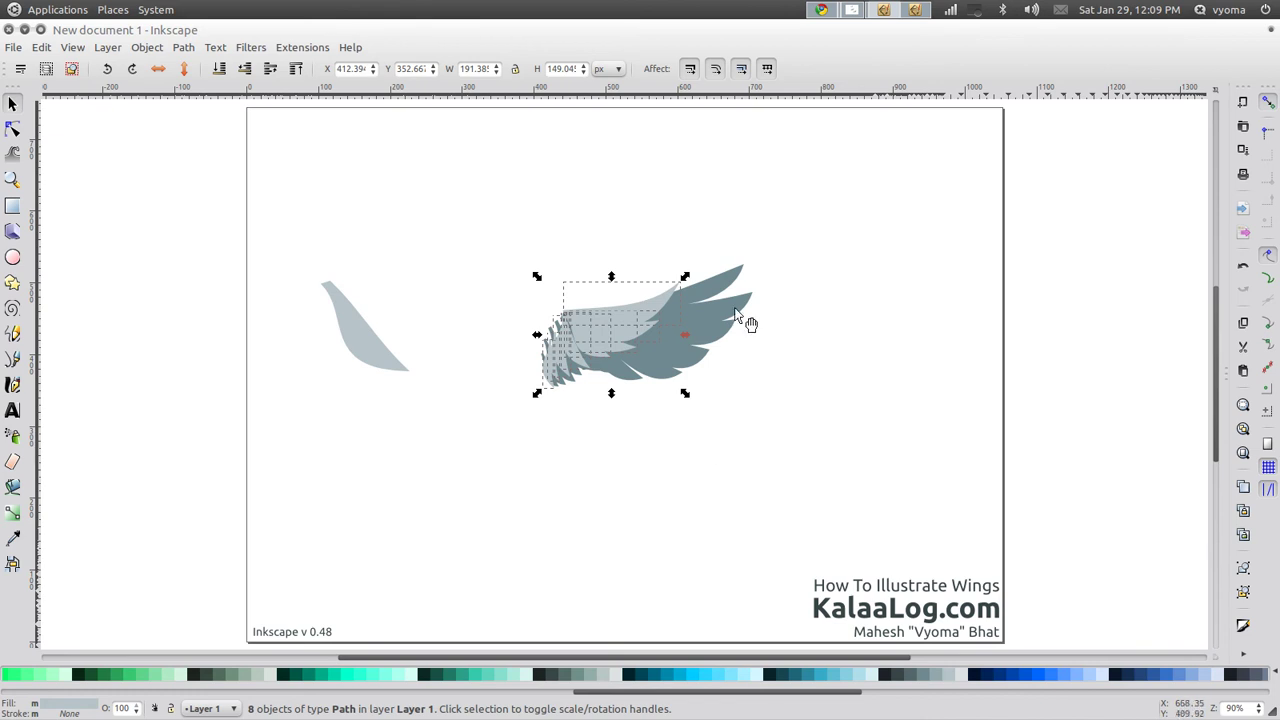
{"action": "left_click", "coordinate": [184, 47]}
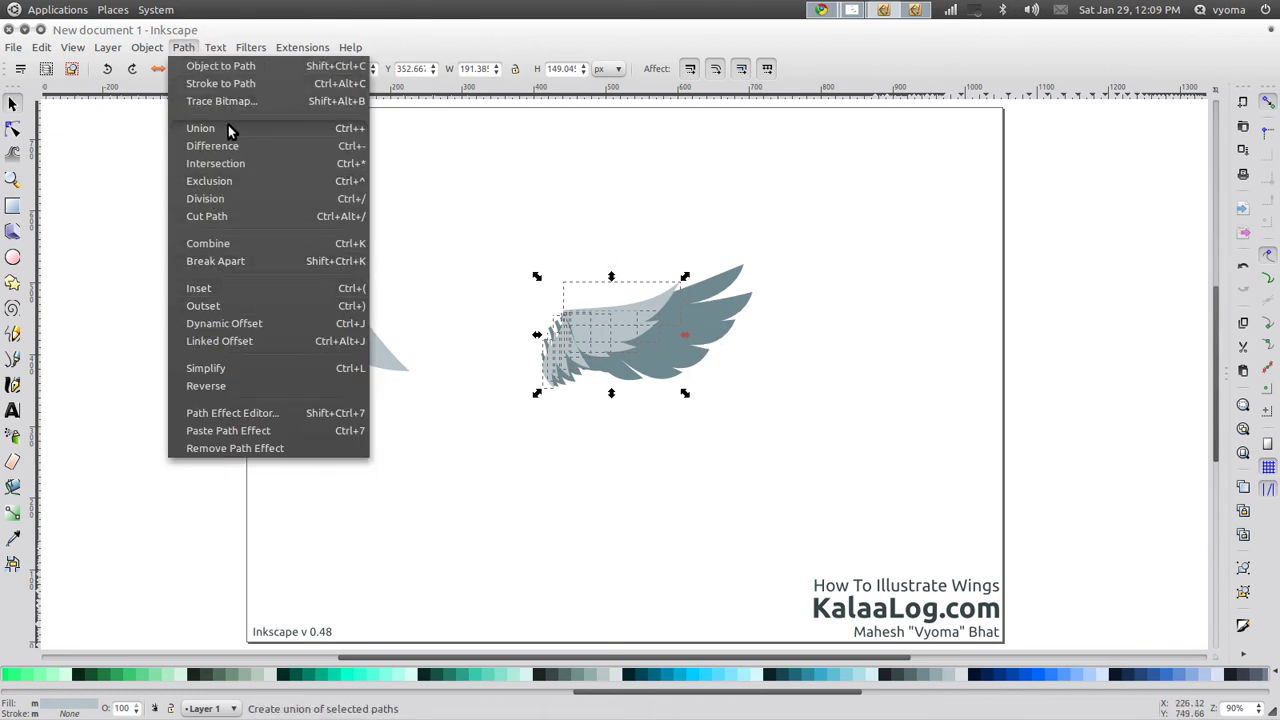
{"action": "left_click", "coordinate": [230, 126]}
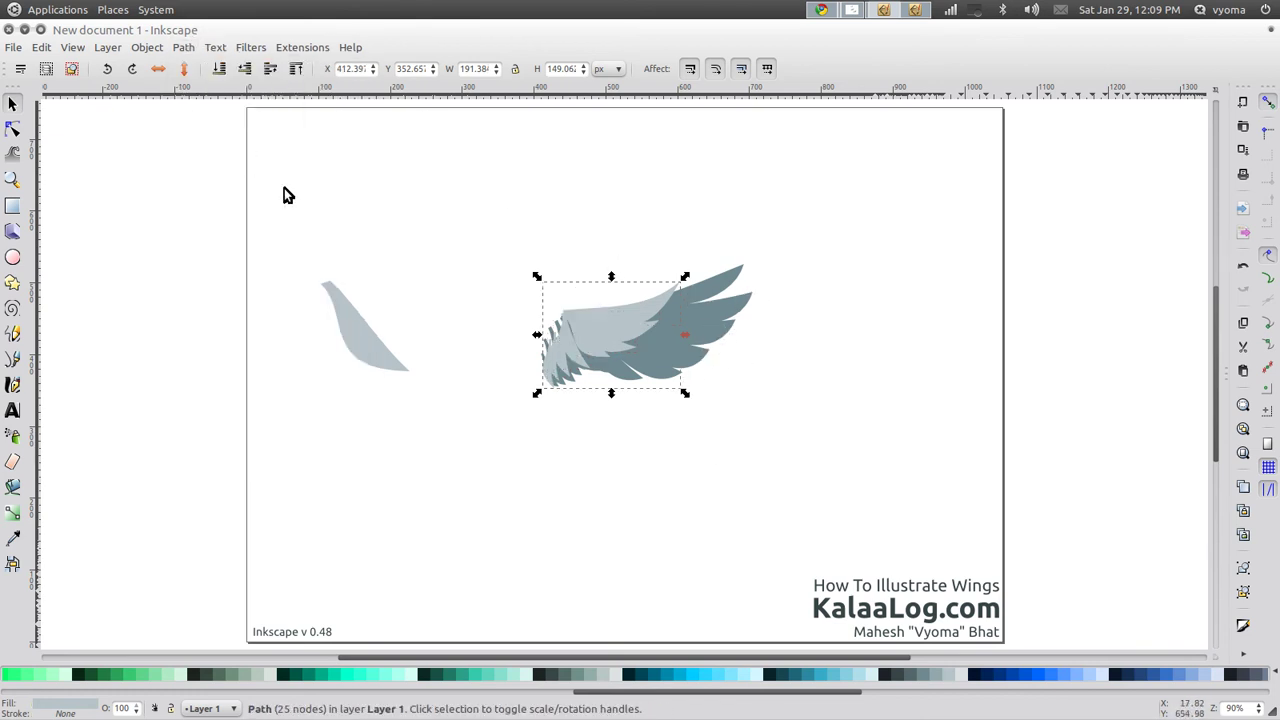
- Reposition the merged light grey shape over the wing base, undoing a trial move of the dark wing
{"action": "left_click", "coordinate": [645, 440]}
{"action": "left_click_drag", "start_coordinate": [614, 330], "coordinate": [631, 278]}
{"action": "left_click", "coordinate": [615, 368]}
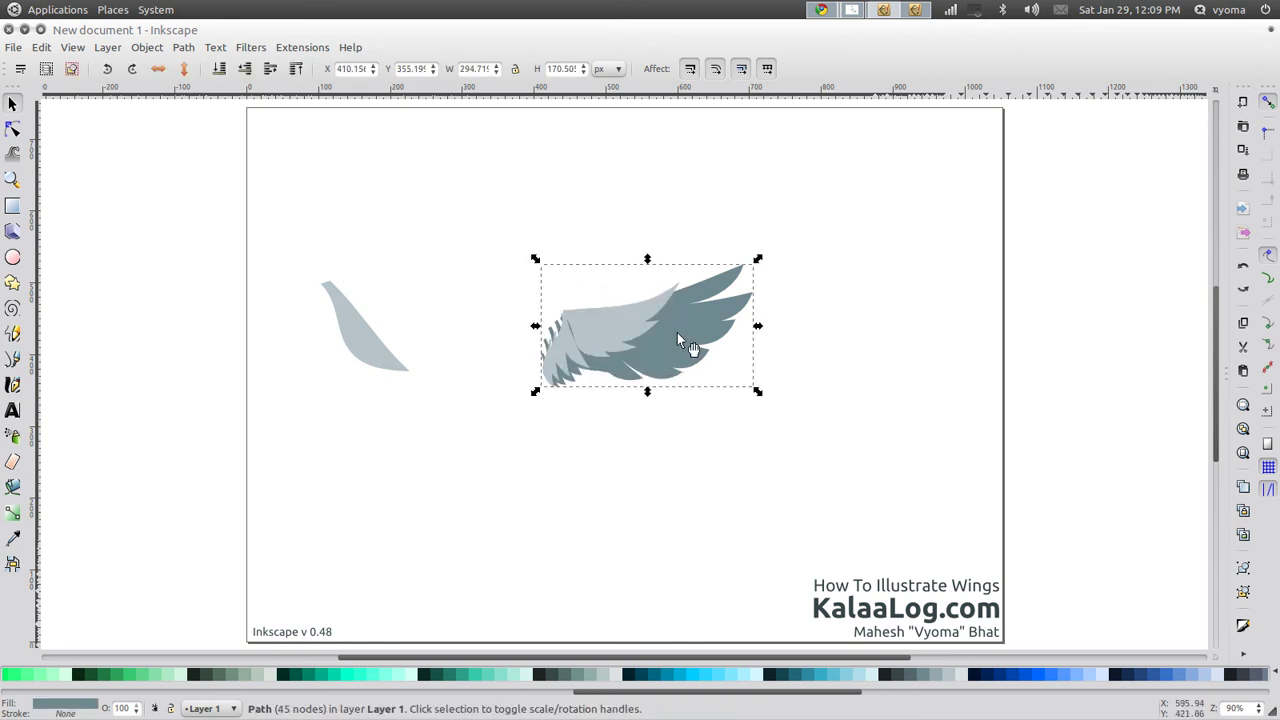
{"action": "left_click_drag", "start_coordinate": [677, 332], "coordinate": [688, 364]}
{"action": "key", "text": "ctrl+z"}
{"action": "left_click", "coordinate": [624, 392]}
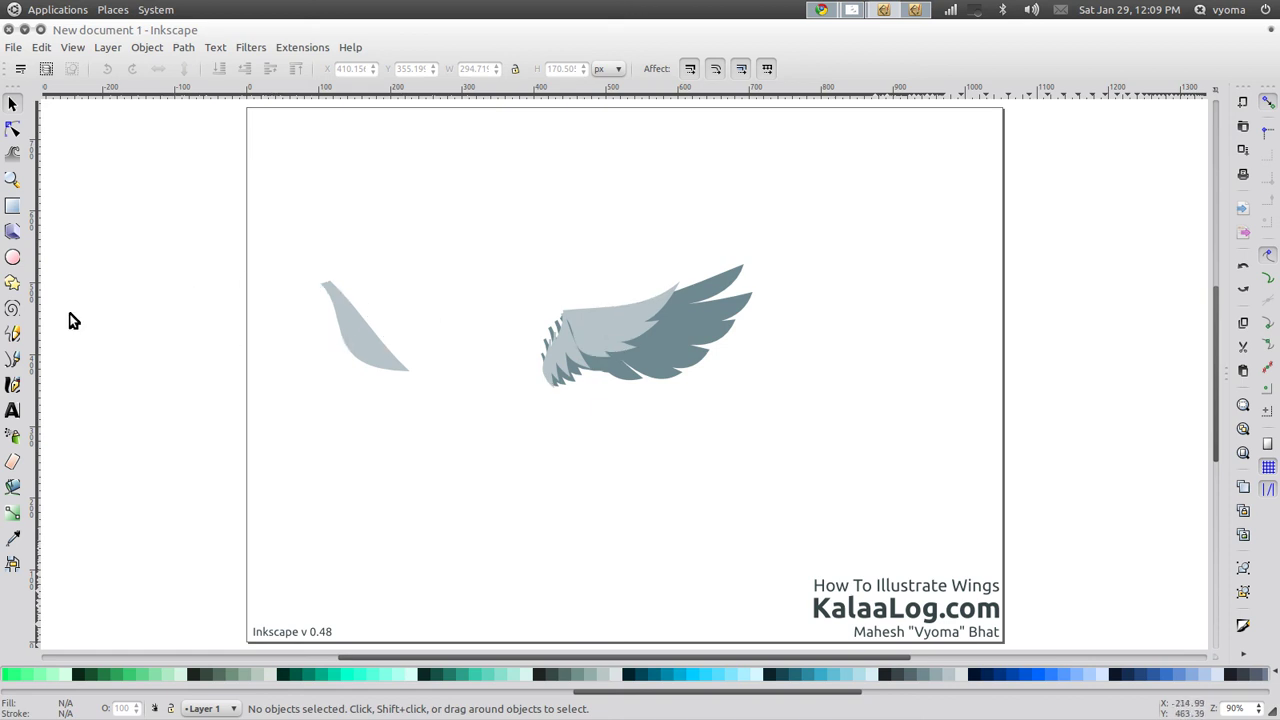
- With the Bezier tool, place corners at the wing's top, upper left, lower left tip and inner light area
{"action": "left_click", "coordinate": [13, 358]}
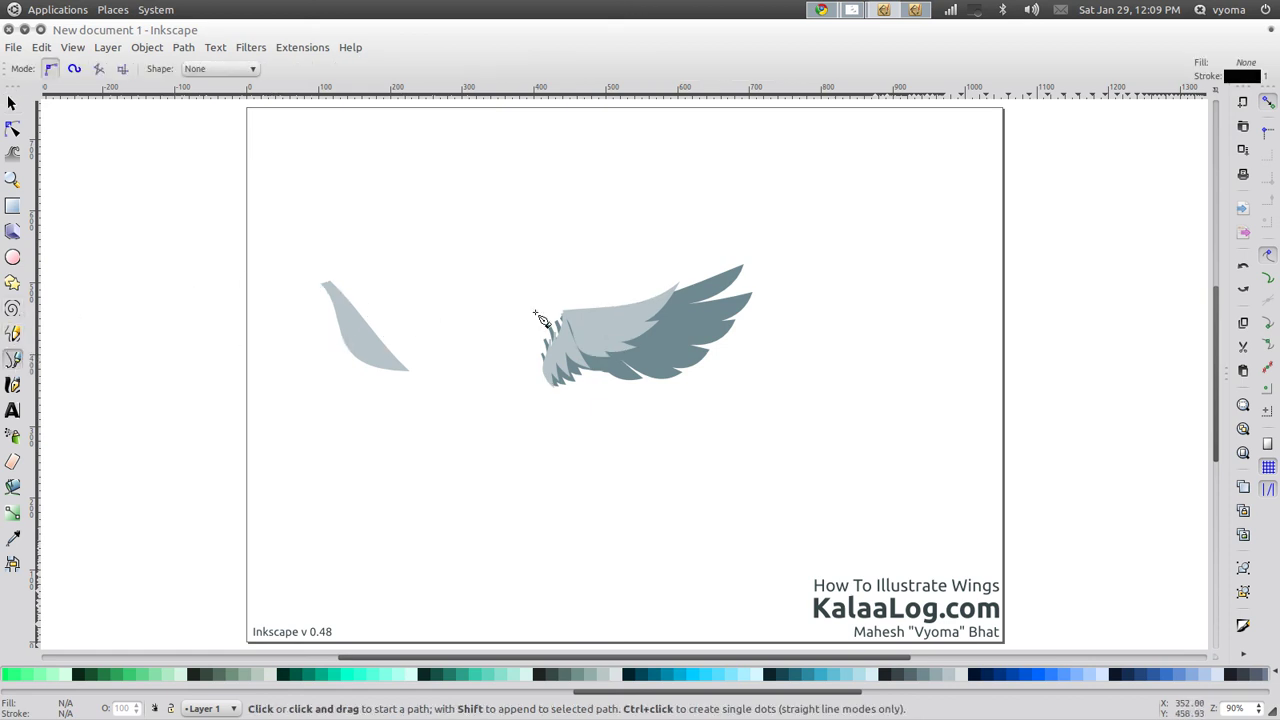
{"action": "left_click", "coordinate": [630, 312]}
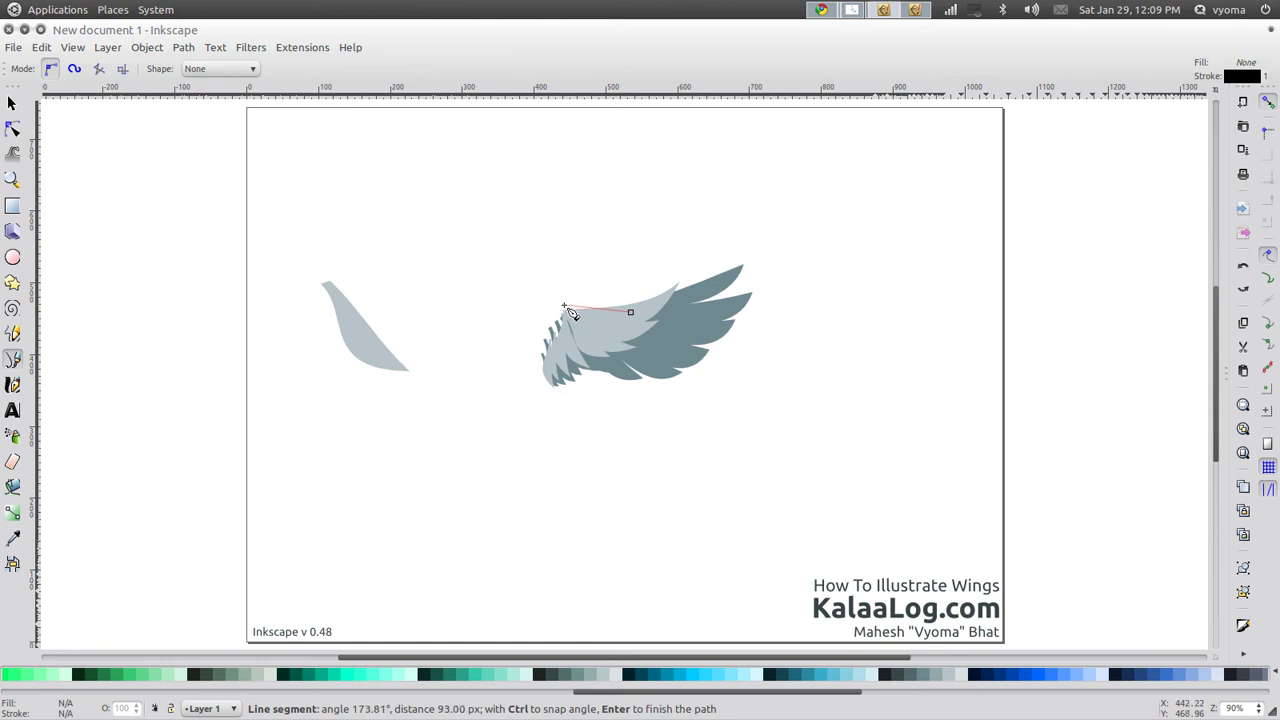
{"action": "left_click", "coordinate": [564, 306]}
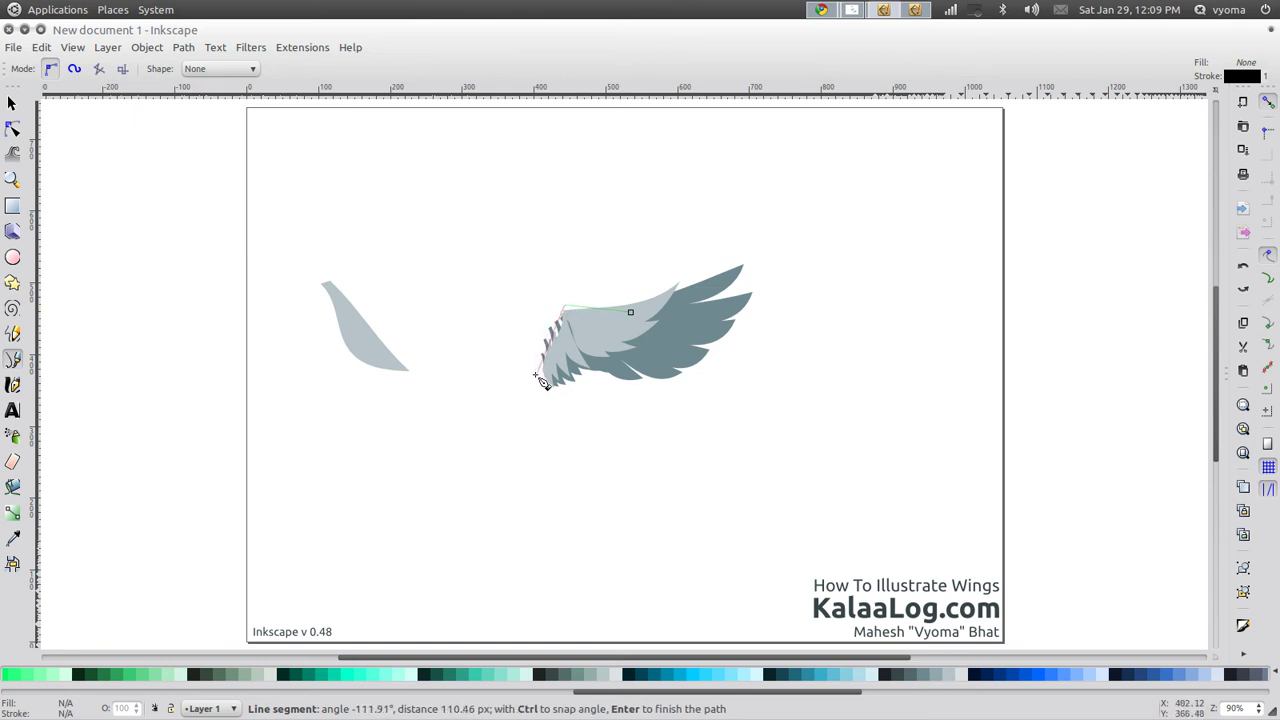
{"action": "left_click", "coordinate": [537, 381]}
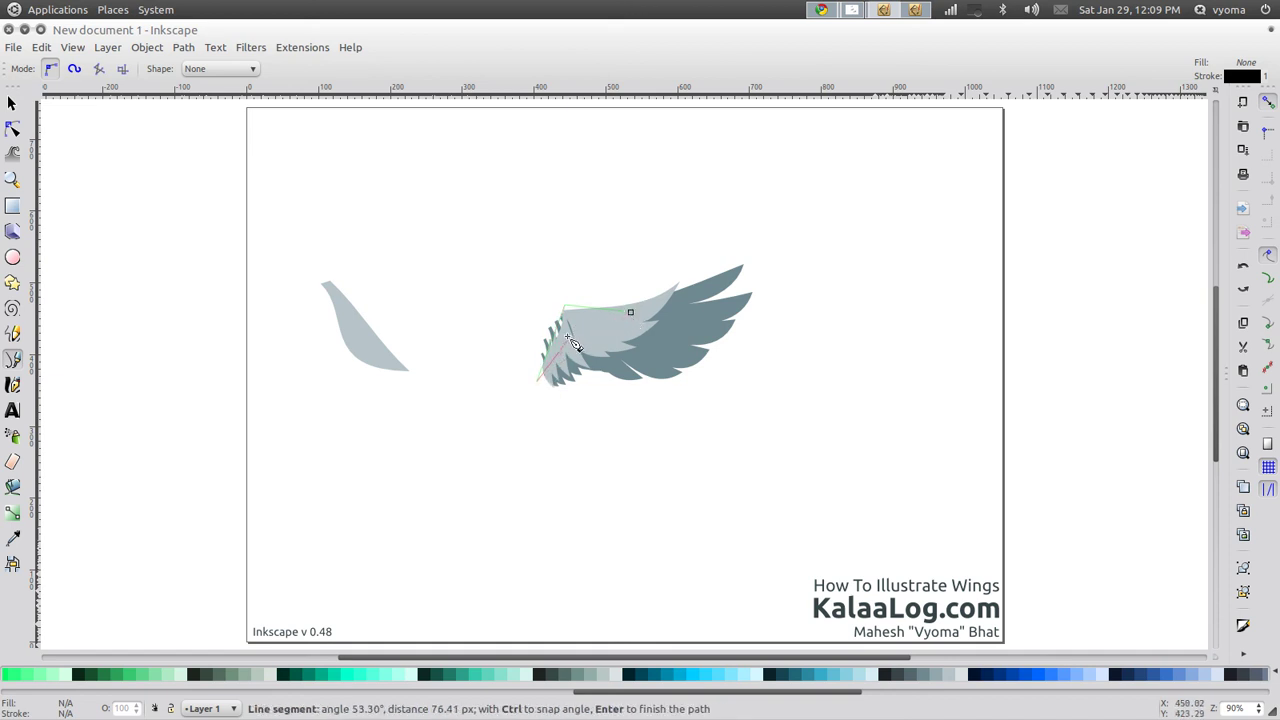
{"action": "left_click", "coordinate": [563, 313]}
- Close the new outline and bend its bottom and top edges into curves following the shoulder
{"action": "left_click", "coordinate": [630, 315]}
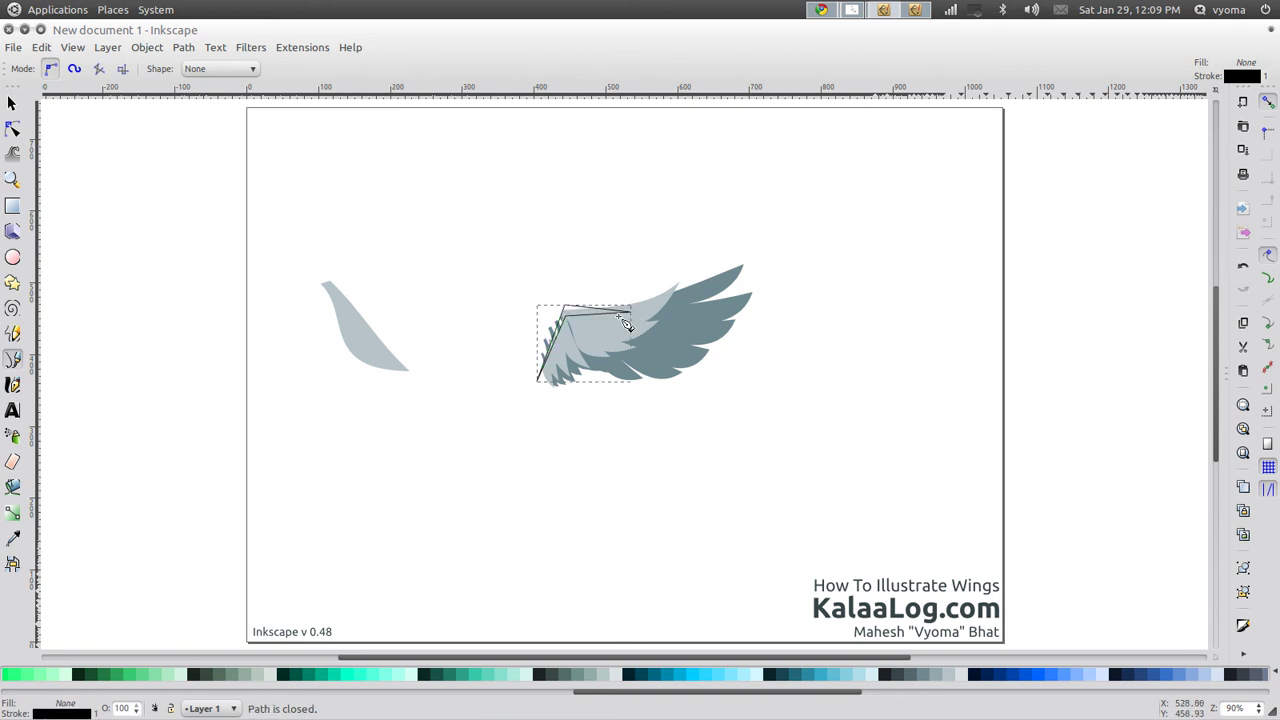
{"action": "left_click", "coordinate": [13, 132]}
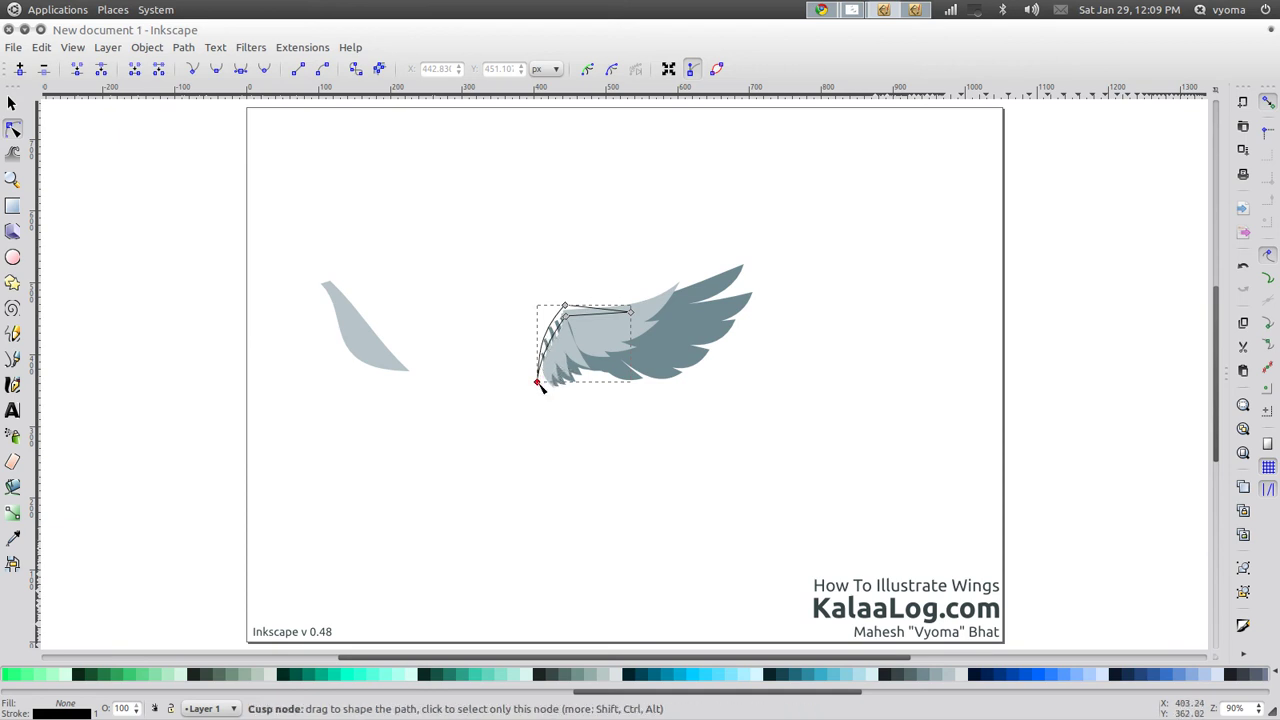
{"action": "left_click_drag", "start_coordinate": [537, 381], "coordinate": [541, 388]}
{"action": "left_click_drag", "start_coordinate": [535, 338], "coordinate": [545, 365]}
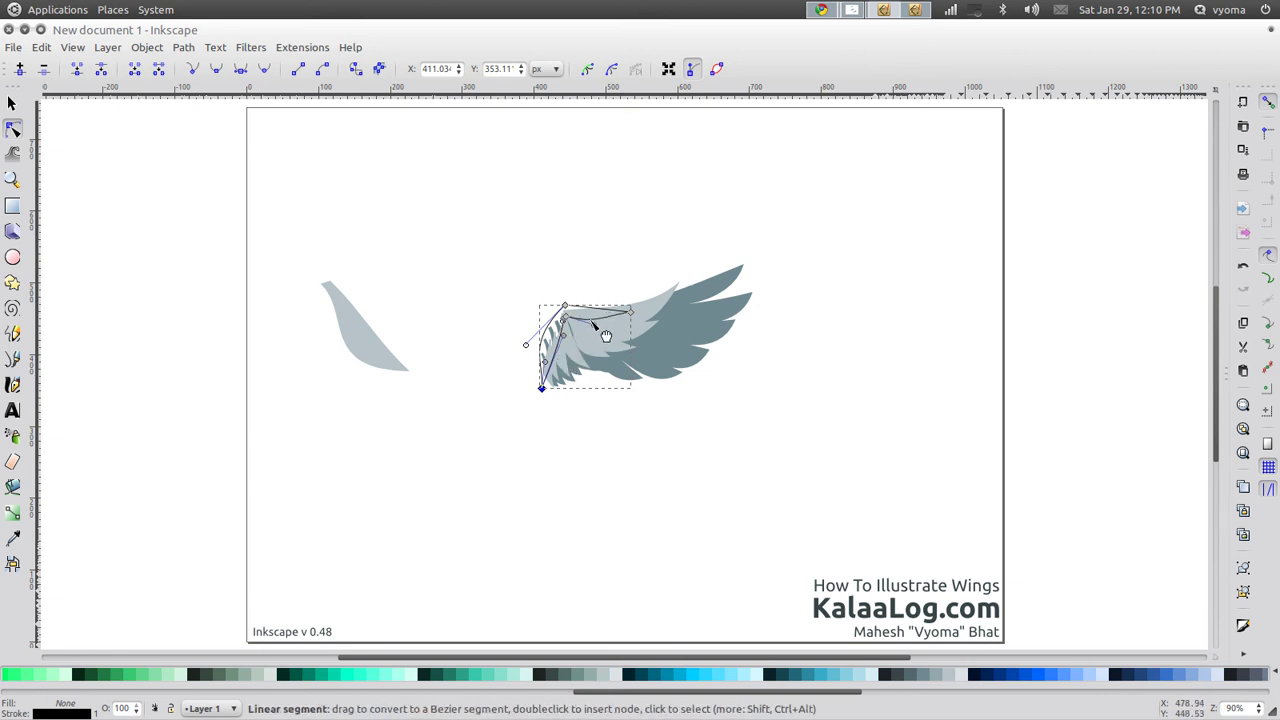
{"action": "left_click_drag", "start_coordinate": [602, 333], "coordinate": [597, 323]}
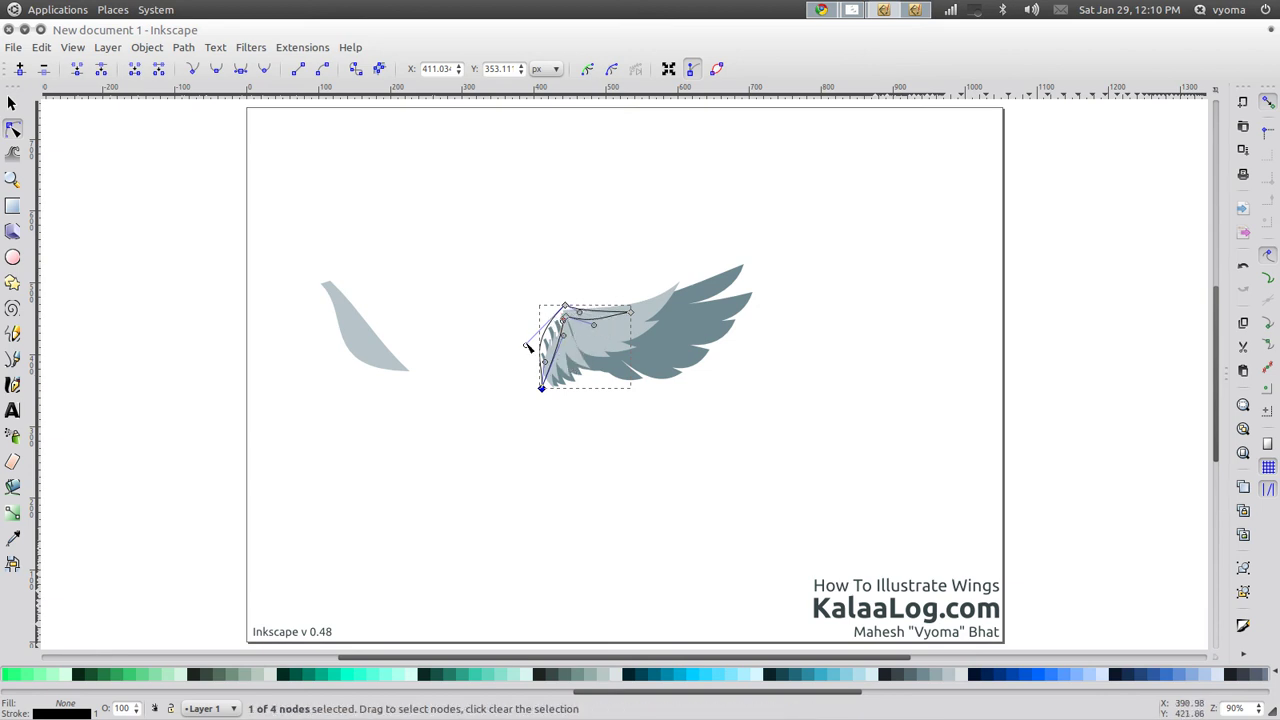
{"action": "mouse_move", "coordinate": [526, 344]}
{"action": "left_mouse_down"}
{"action": "mouse_move", "coordinate": [546, 316]}
{"action": "mouse_move", "coordinate": [528, 331]}
{"action": "left_mouse_up"}
{"action": "key", "text": "s"}
{"action": "left_click", "coordinate": [606, 336]}
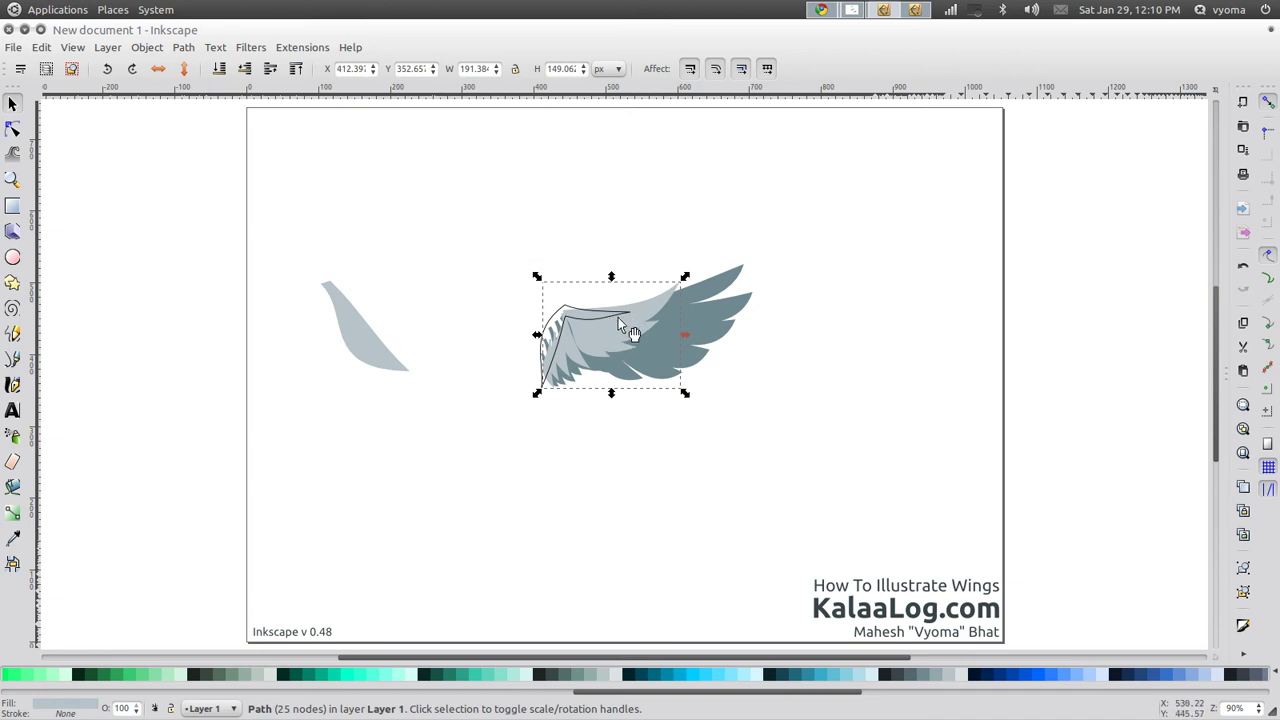
- Apply a Path boolean to the curved outline and light grey feathers, trimming the shoulder to the curve
{"action": "left_click", "coordinate": [188, 47]}
{"action": "left_click", "coordinate": [218, 133]}
{"action": "left_click", "coordinate": [563, 310], "text": "shift"}
{"action": "left_click", "coordinate": [186, 47]}
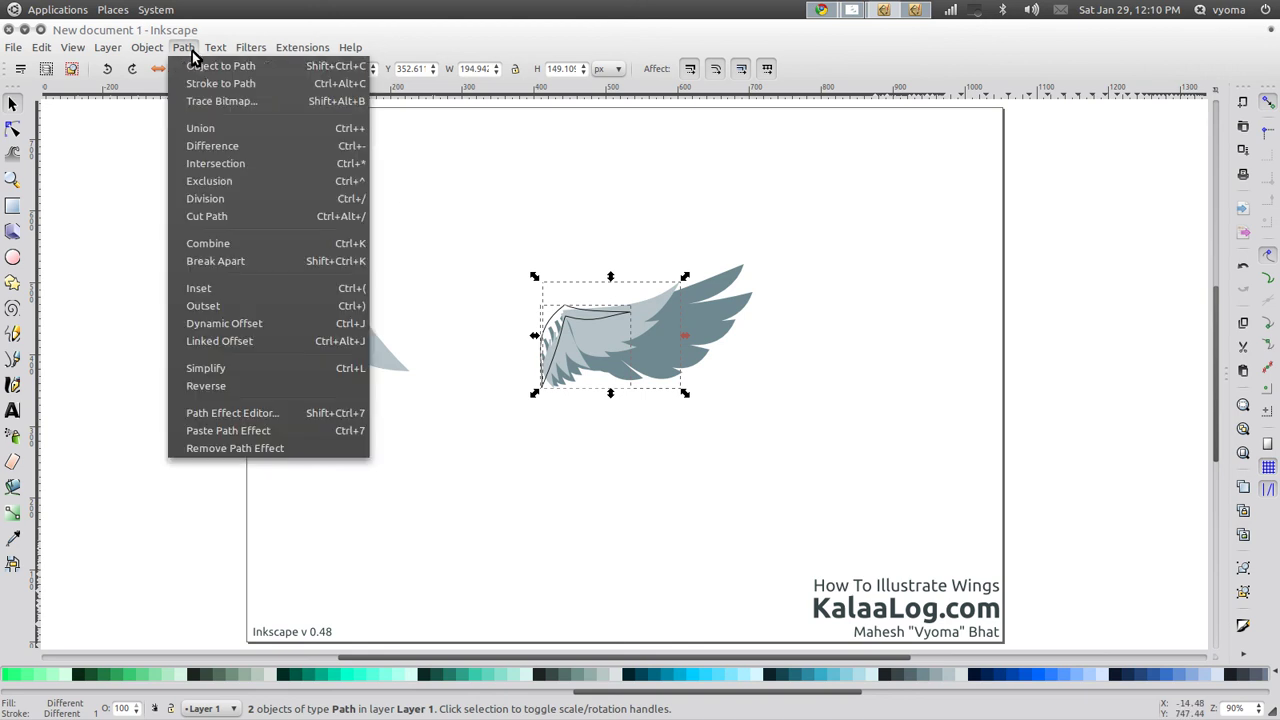
{"action": "left_click", "coordinate": [212, 129]}
- Delete the loose feather shape on the left
{"action": "left_click", "coordinate": [462, 440]}
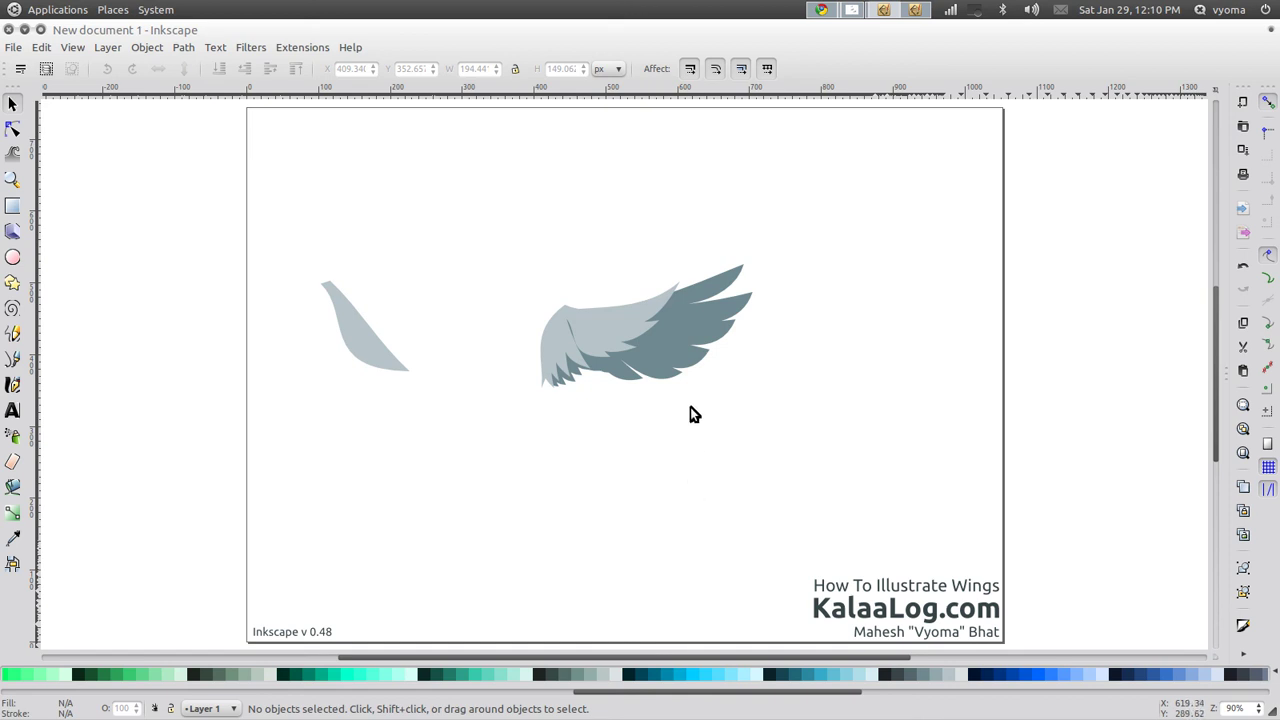
{"action": "left_click", "coordinate": [348, 356]}
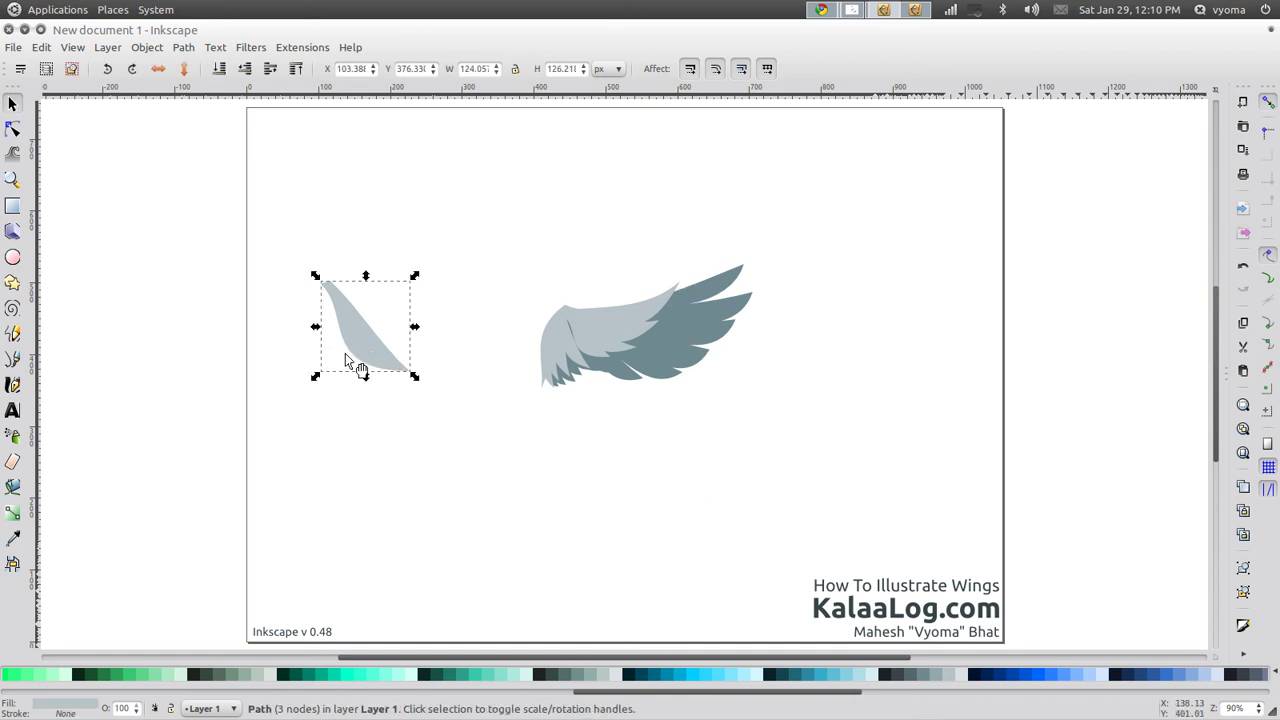
{"action": "key", "text": "Delete"}
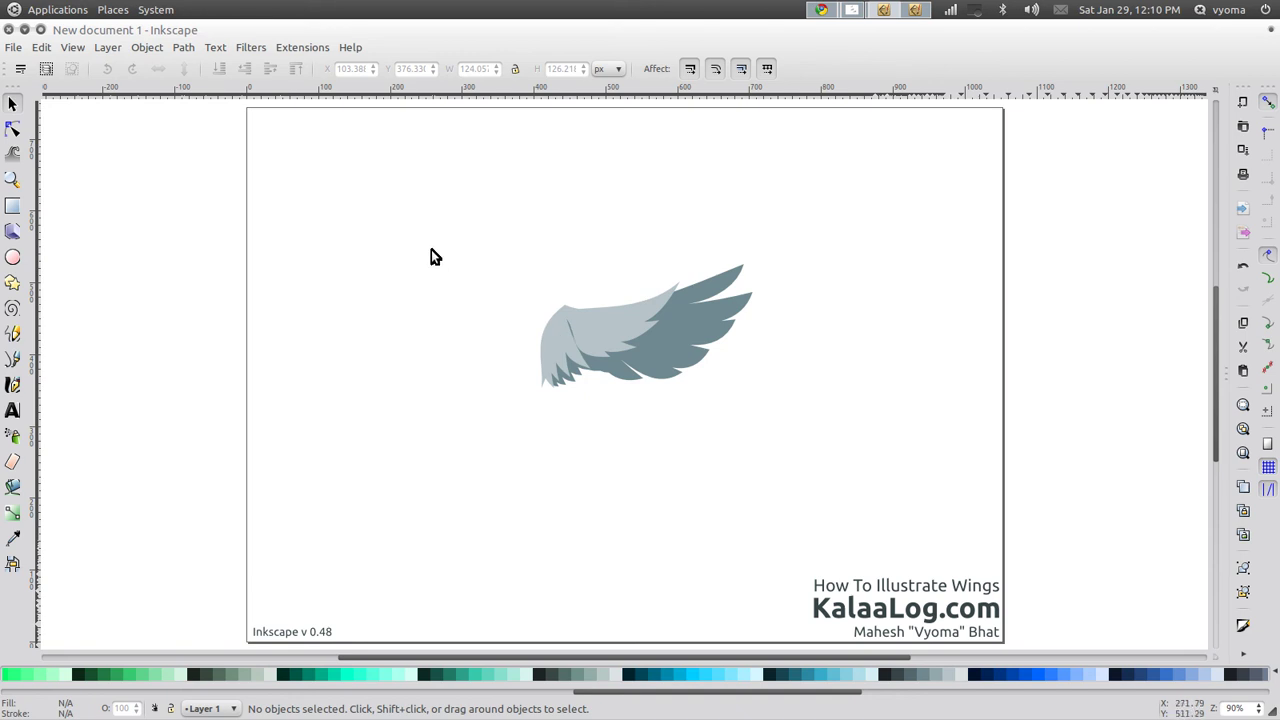
- Duplicate both wing pieces in place and union the copy into one 30-node grey-blue path
{"action": "left_click_drag", "start_coordinate": [421, 231], "coordinate": [838, 474]}
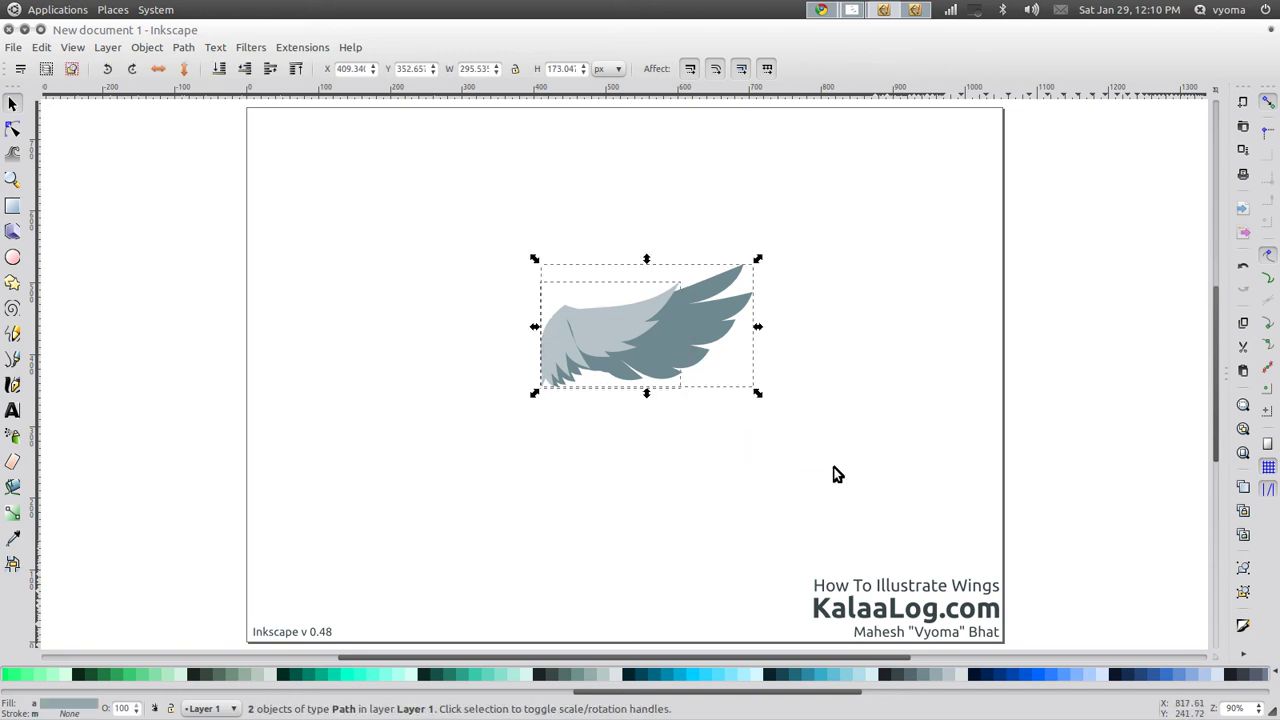
{"action": "key", "text": "ctrl"}
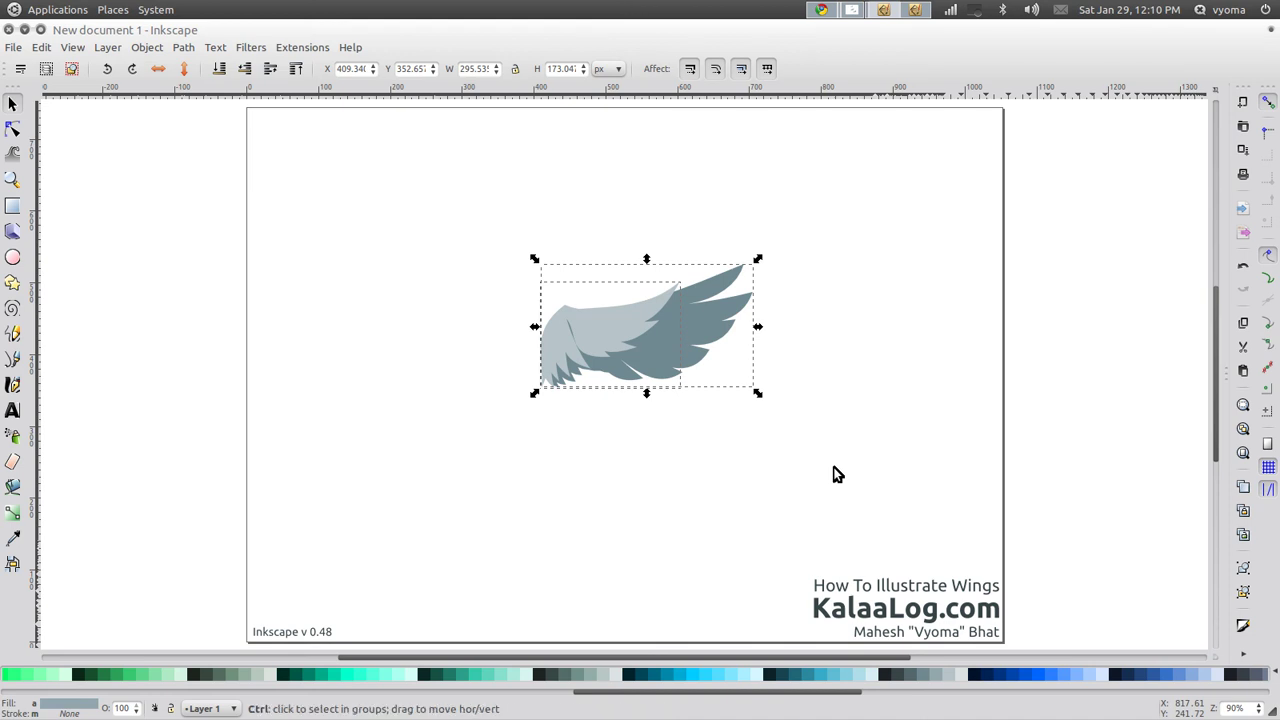
{"action": "key", "text": "ctrl"}
{"action": "key", "text": "alt"}
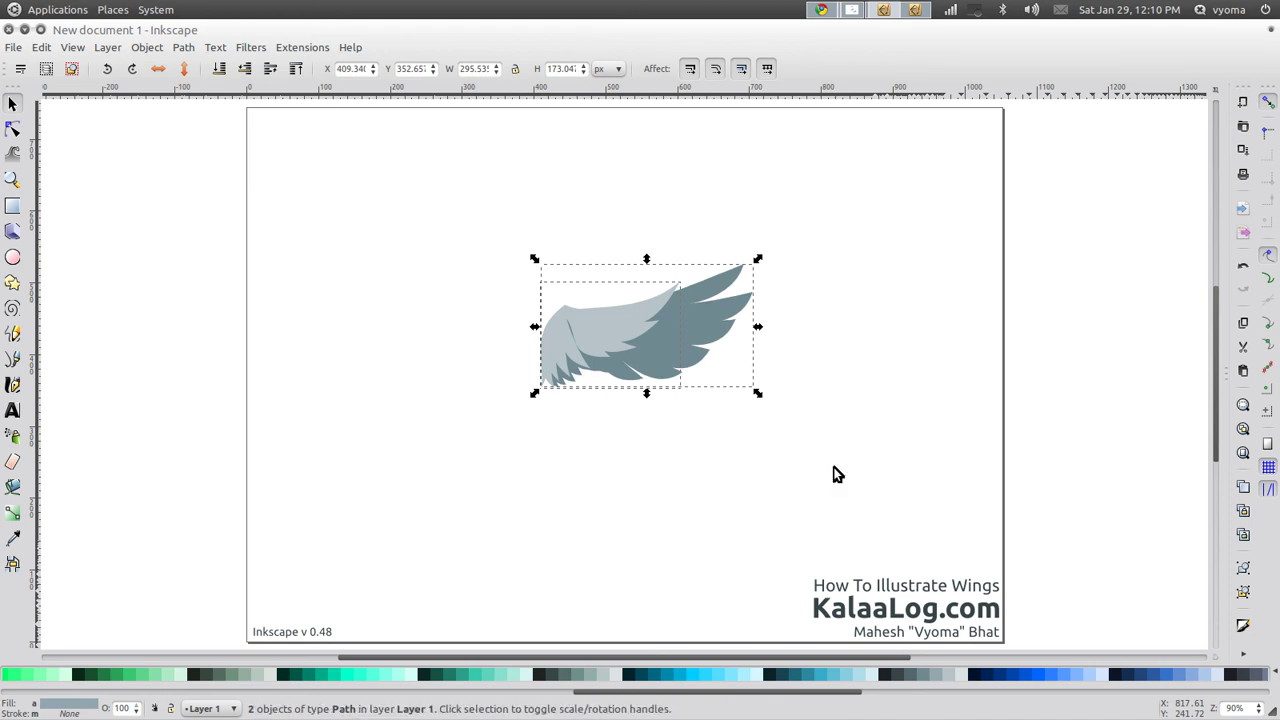
{"action": "key", "text": "ctrl+d"}
{"action": "left_click_drag", "start_coordinate": [630, 317], "coordinate": [675, 400]}
{"action": "key", "text": "ctrl+z"}
{"action": "left_click", "coordinate": [148, 48]}
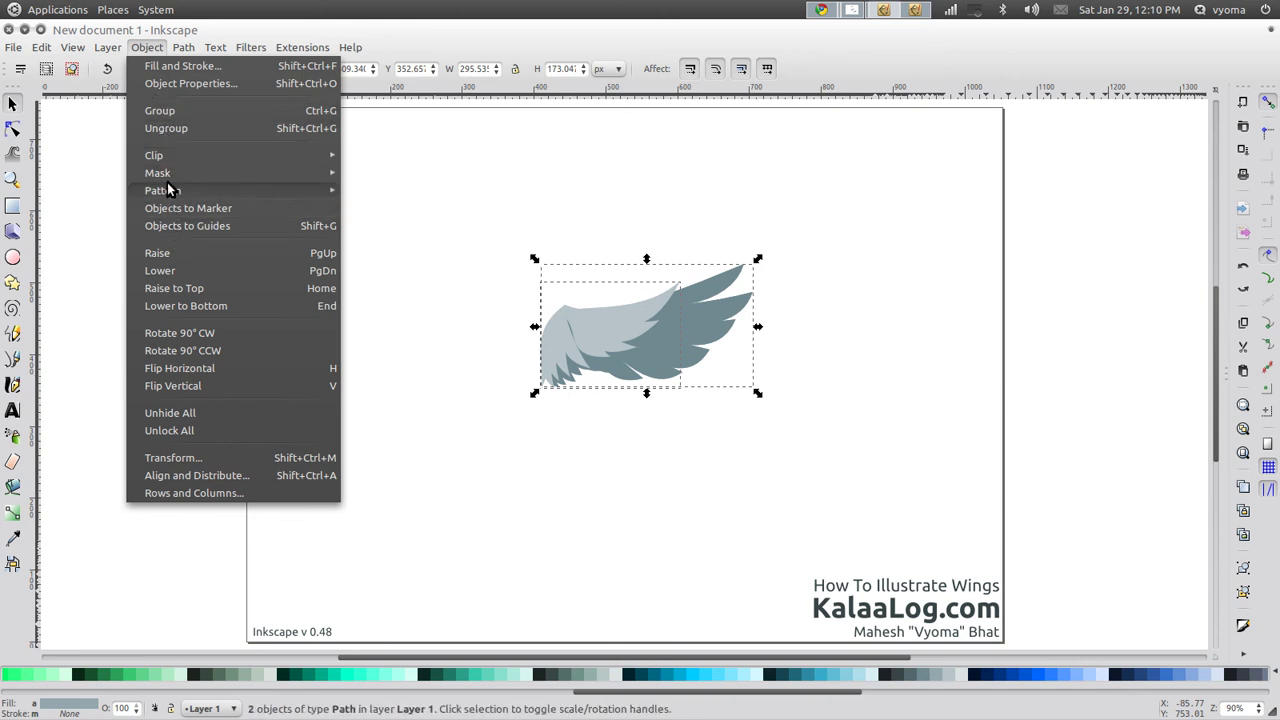
{"action": "mouse_move", "coordinate": [183, 47]}
{"action": "left_click", "coordinate": [190, 127]}
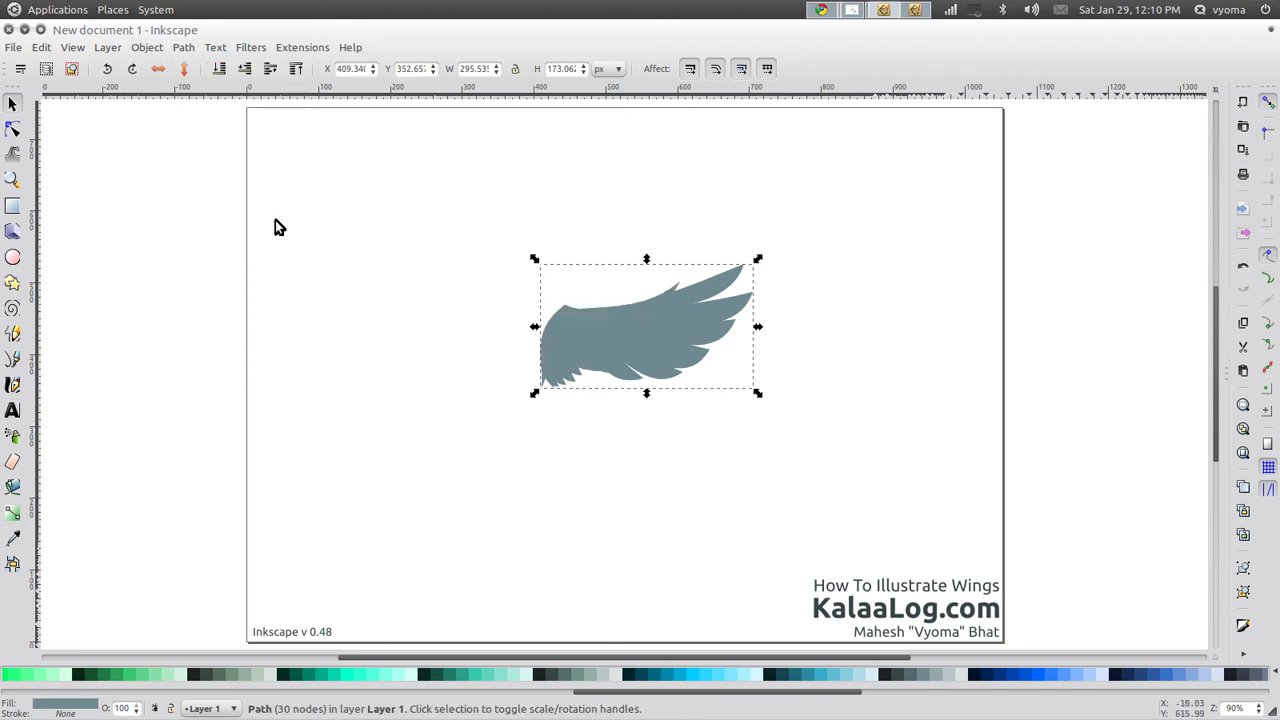
- Colour the merged silhouette dark slate, enlarge and nudge it slightly, and lower it to the bottom
{"action": "left_click", "coordinate": [902, 675]}
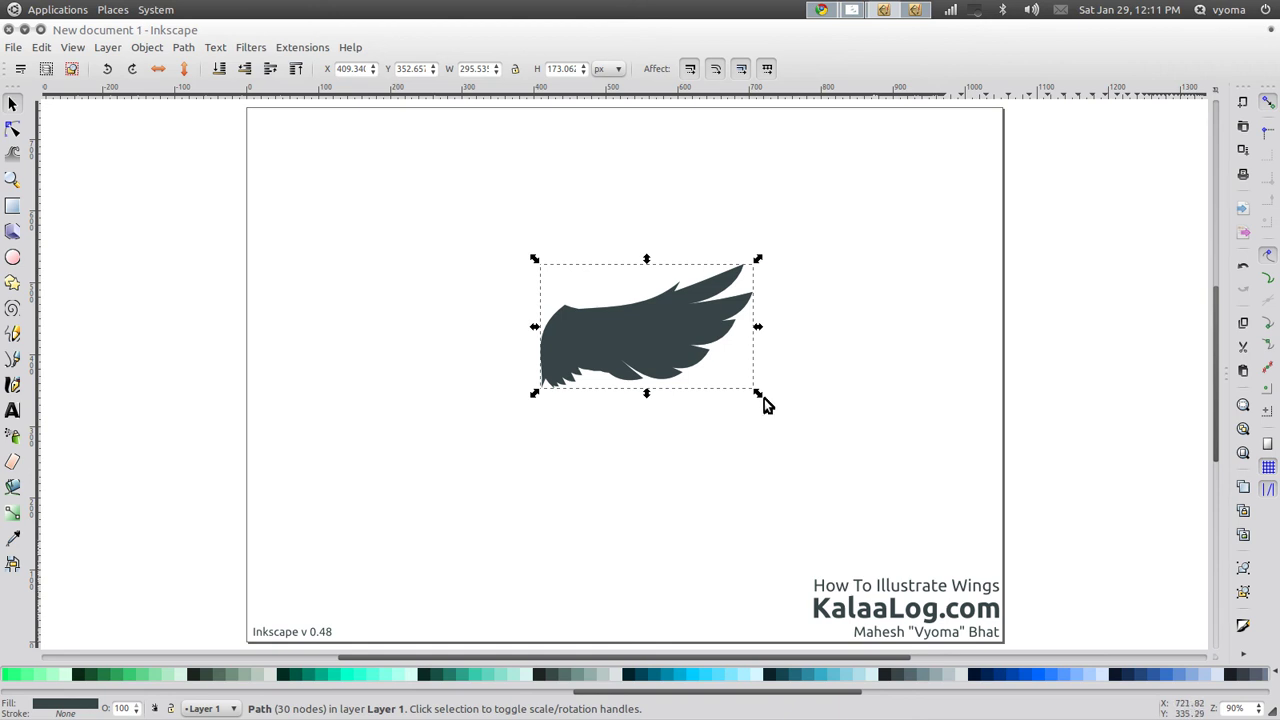
{"action": "left_click", "coordinate": [650, 315]}
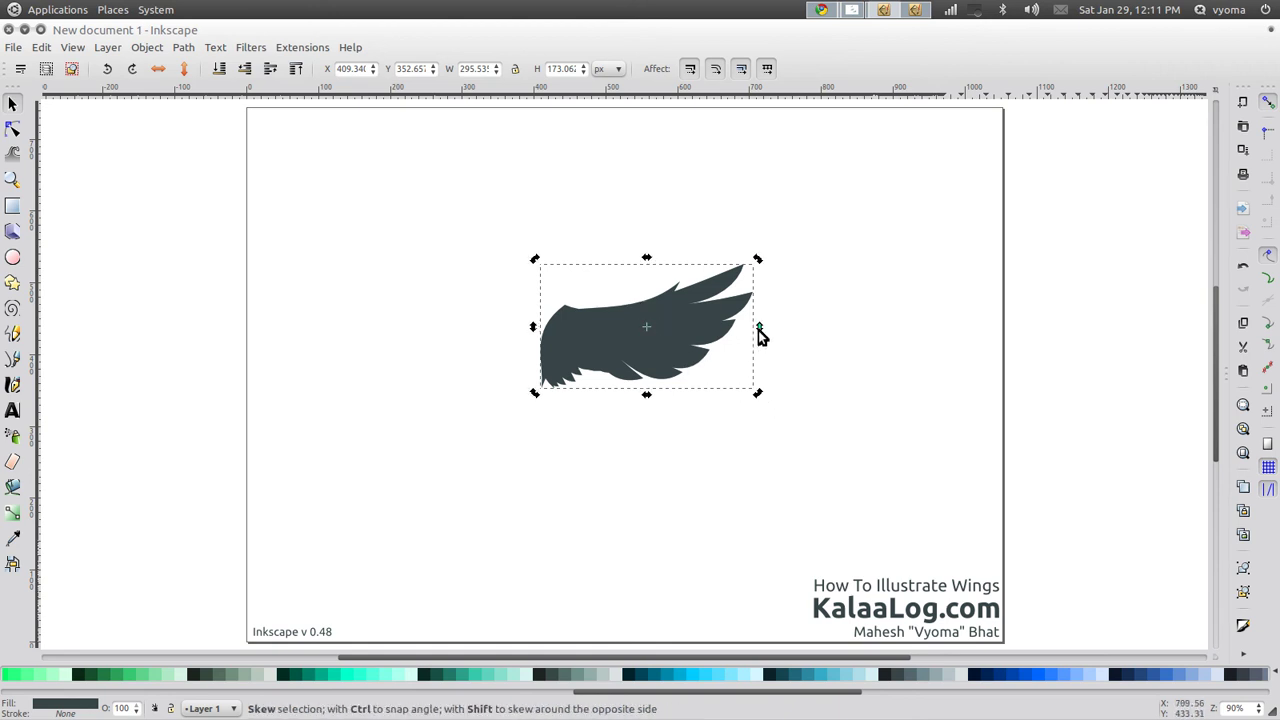
{"action": "left_click_drag", "start_coordinate": [760, 327], "coordinate": [760, 330]}
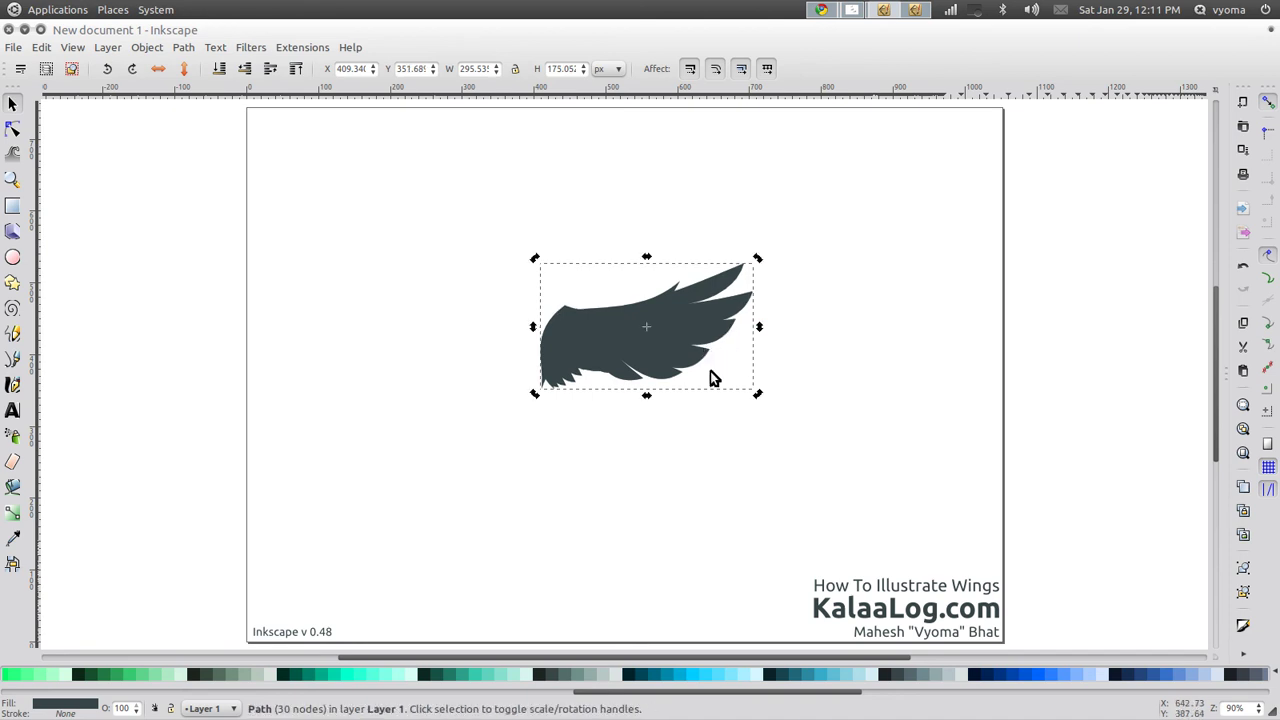
{"action": "left_click_drag", "start_coordinate": [757, 398], "coordinate": [766, 401]}
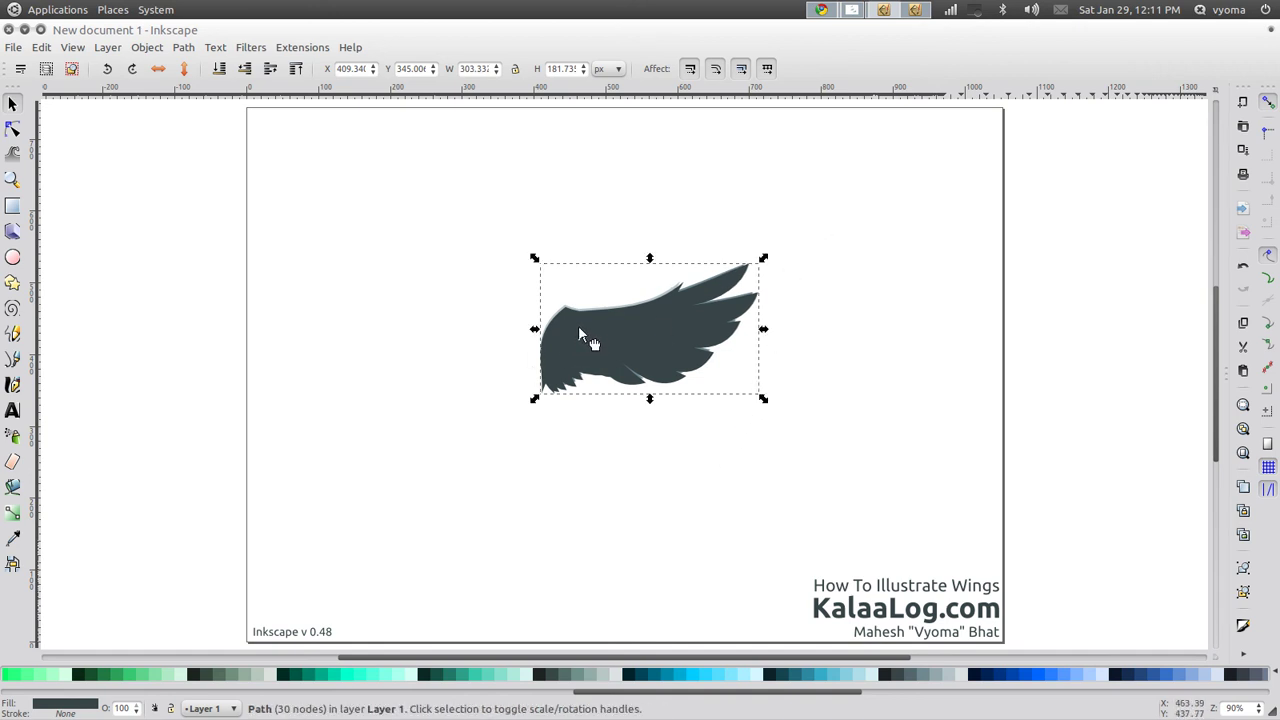
{"action": "left_click_drag", "start_coordinate": [578, 328], "coordinate": [577, 327]}
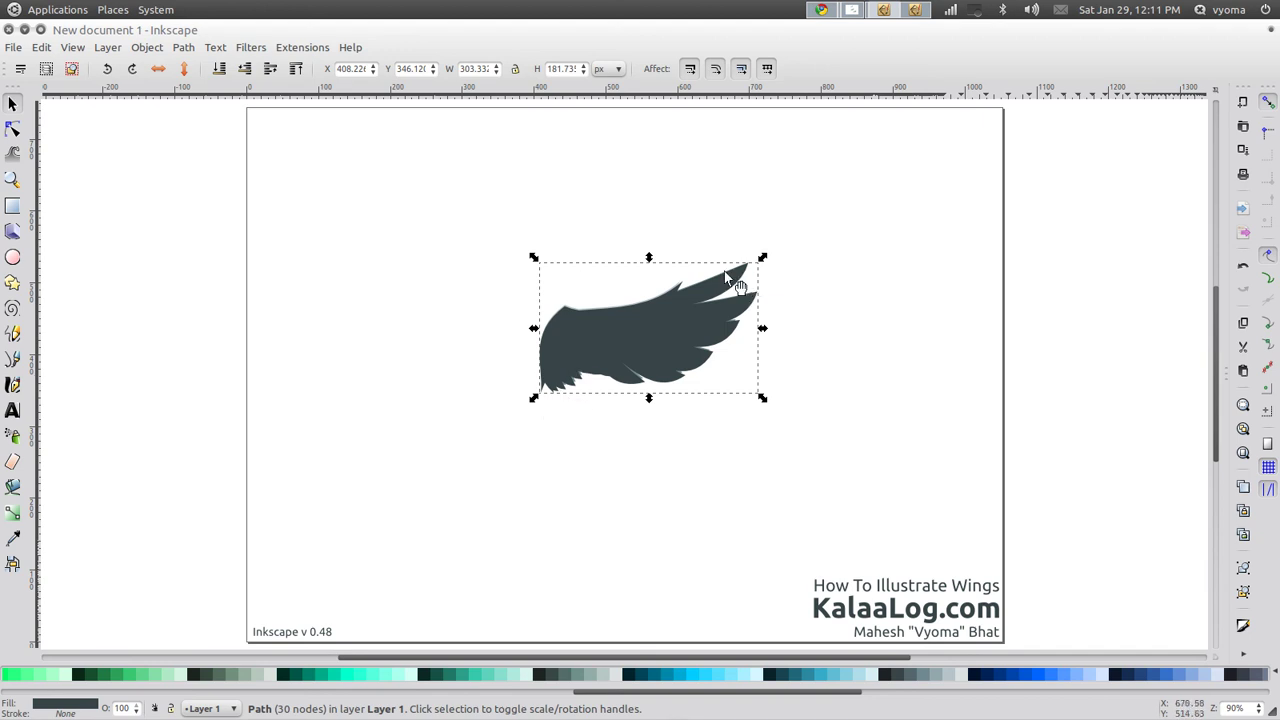
{"action": "left_click", "coordinate": [220, 70]}
{"action": "left_click", "coordinate": [220, 70]}
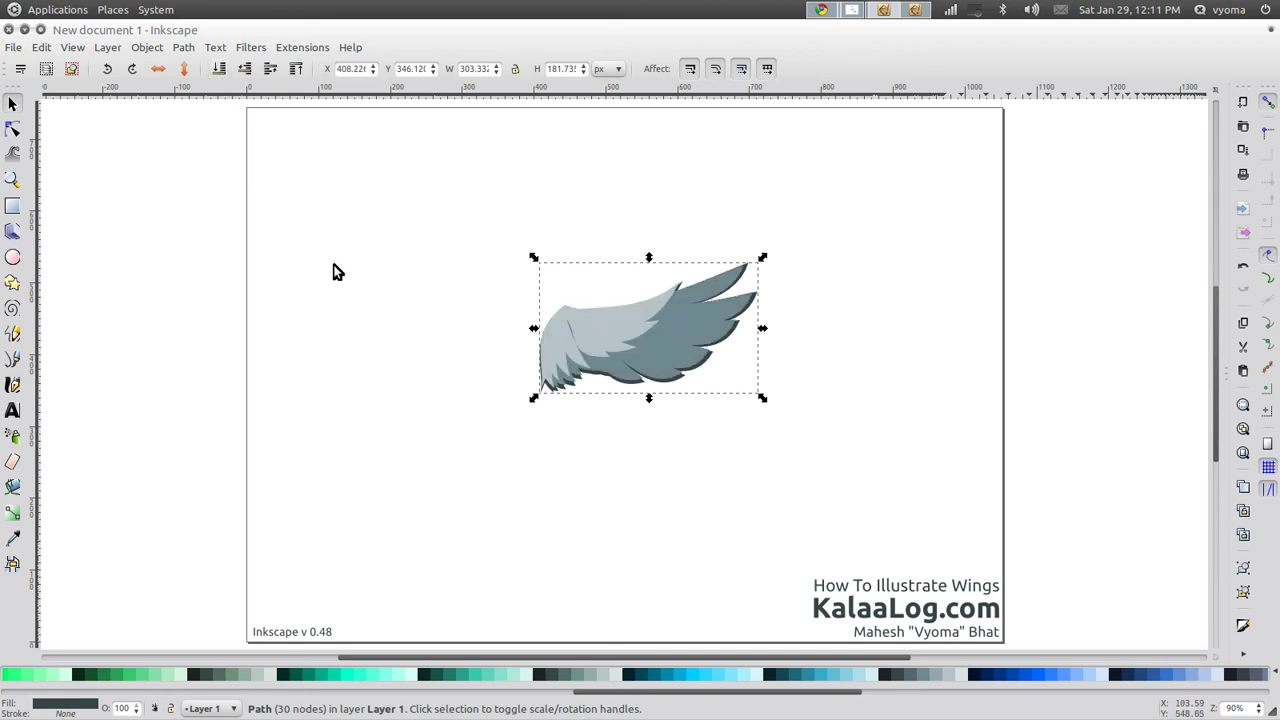
{"action": "left_click", "coordinate": [388, 311]}
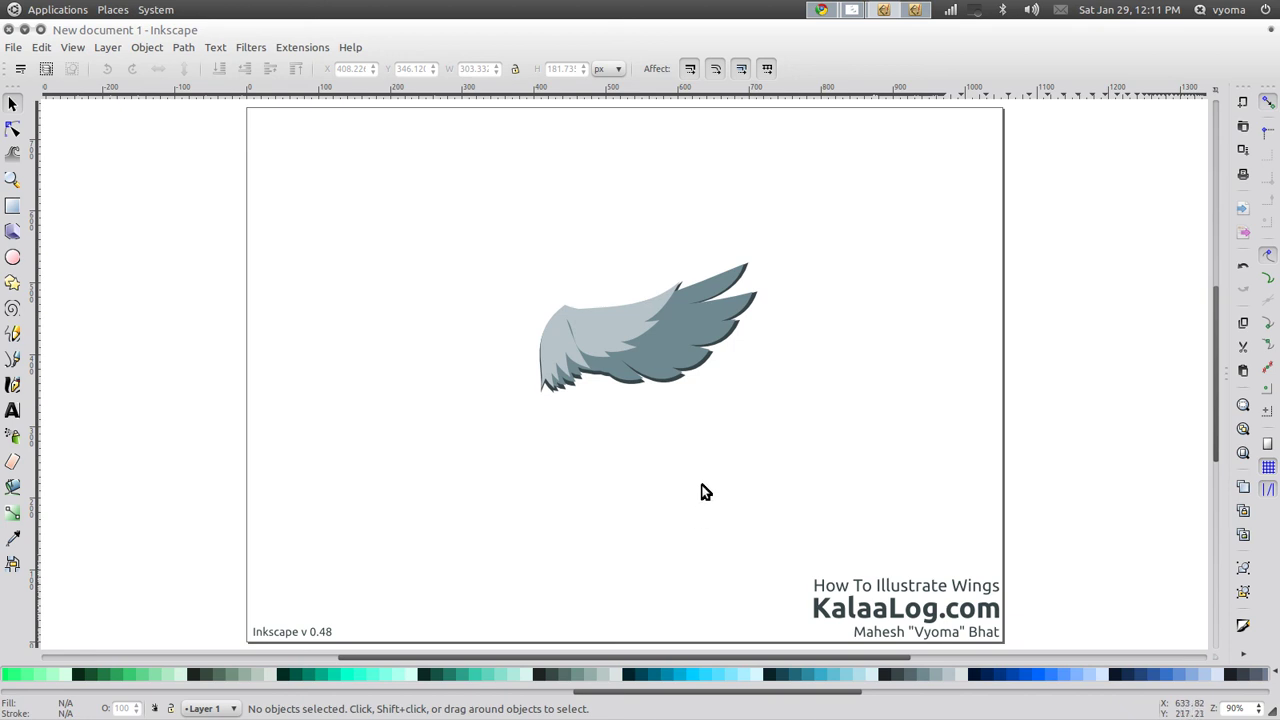
- Group the three wing paths into one object
{"action": "left_click_drag", "start_coordinate": [480, 208], "coordinate": [812, 481]}
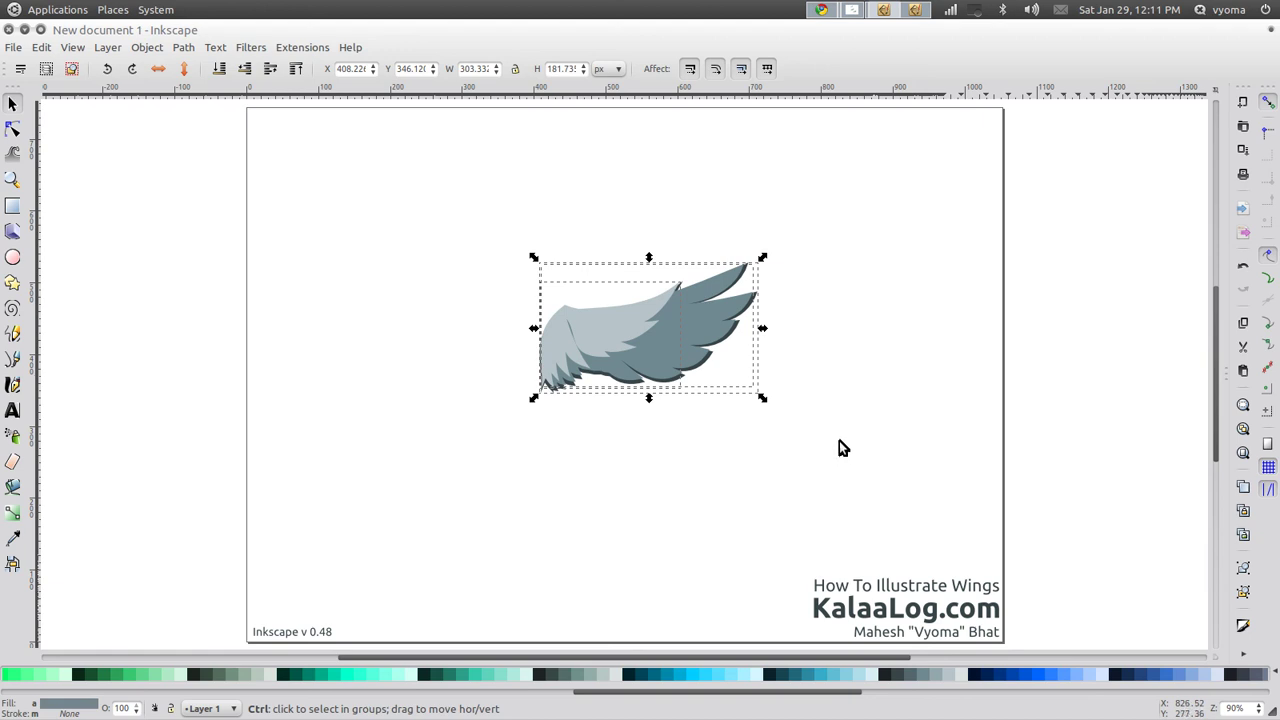
{"action": "key", "text": "ctrl+g"}
{"action": "left_click", "coordinate": [811, 504]}
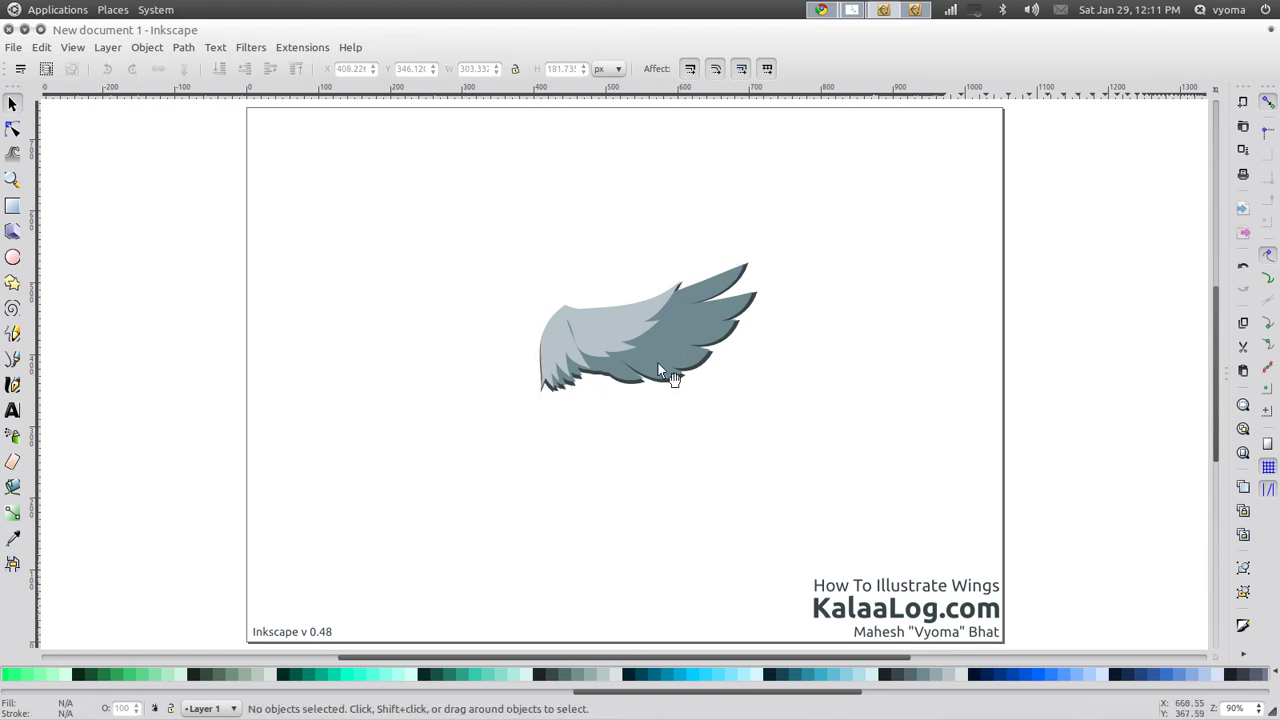
{"action": "left_click", "coordinate": [631, 341]}
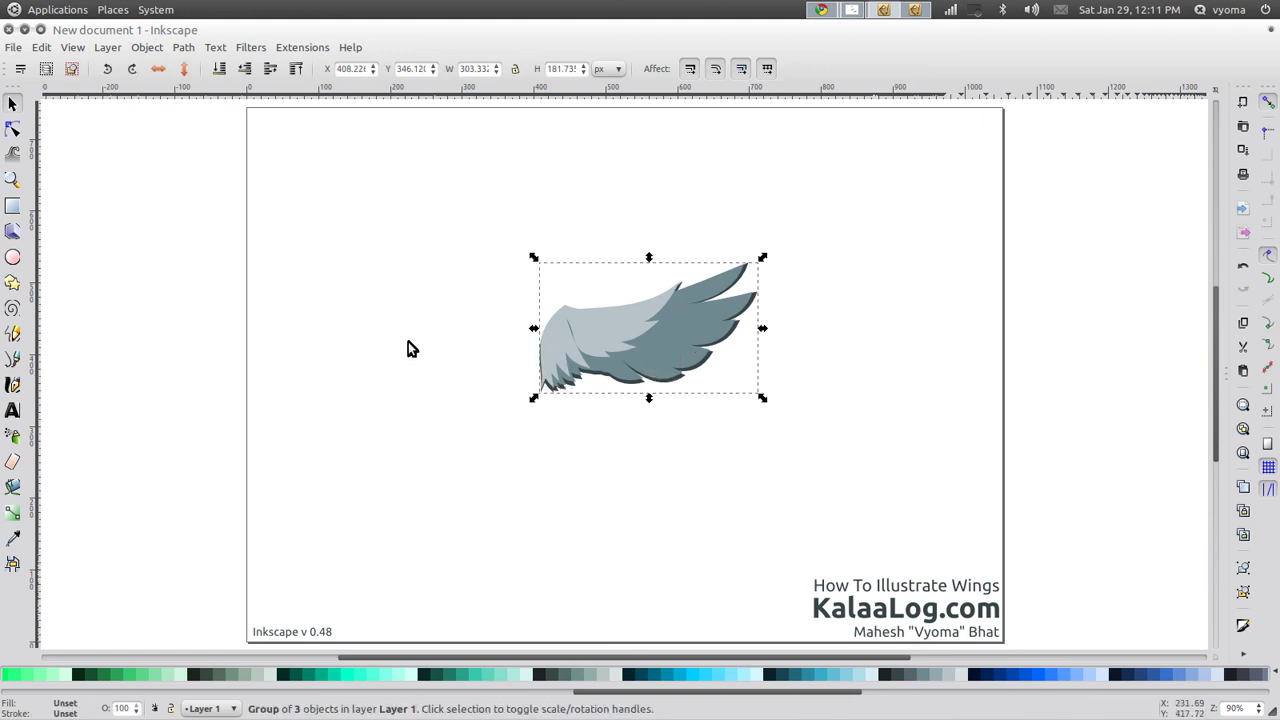
- Move the rotation centre to the wing's base and tilt the group upward about 19 degrees
{"action": "left_click", "coordinate": [641, 326]}
{"action": "left_click_drag", "start_coordinate": [648, 329], "coordinate": [554, 322]}
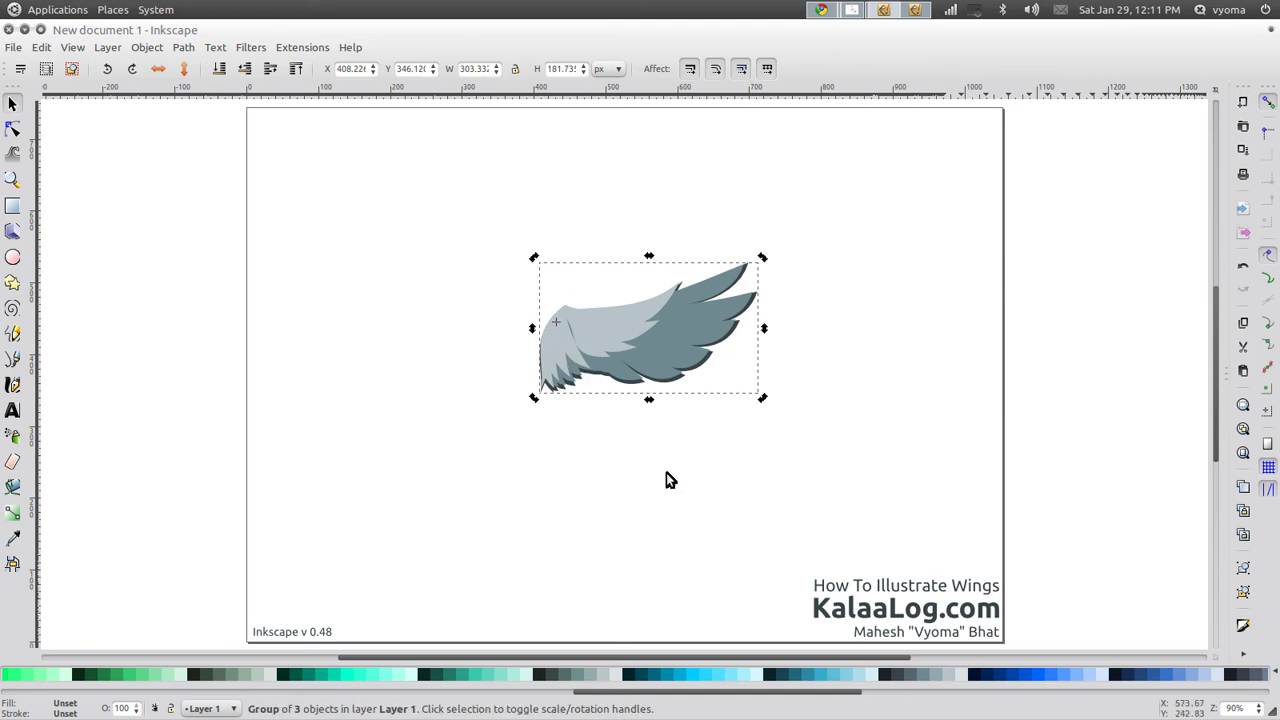
{"action": "left_click", "coordinate": [666, 478]}
{"action": "left_click", "coordinate": [651, 343]}
{"action": "left_click", "coordinate": [690, 366]}
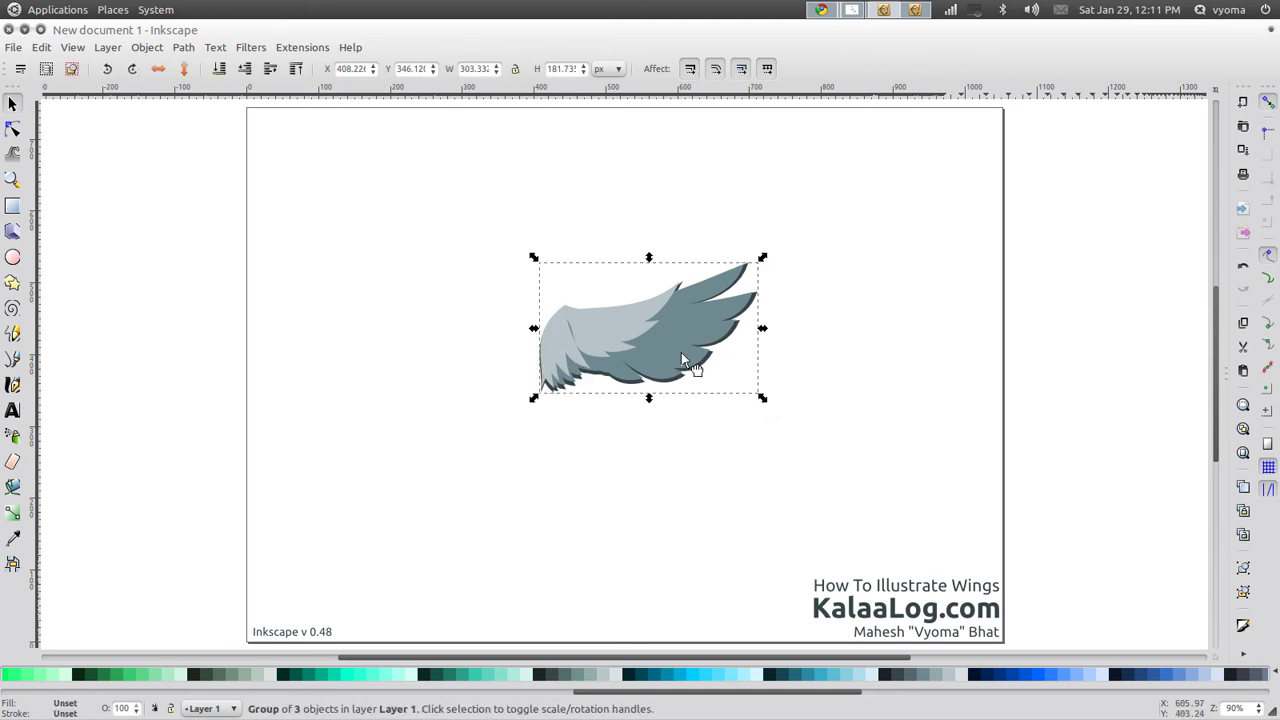
{"action": "mouse_move", "coordinate": [766, 403]}
{"action": "left_mouse_down"}
{"action": "mouse_move", "coordinate": [785, 337]}
{"action": "mouse_move", "coordinate": [791, 380]}
{"action": "mouse_move", "coordinate": [791, 317]}
{"action": "mouse_move", "coordinate": [763, 400]}
{"action": "left_mouse_up"}
{"action": "left_click", "coordinate": [687, 492]}
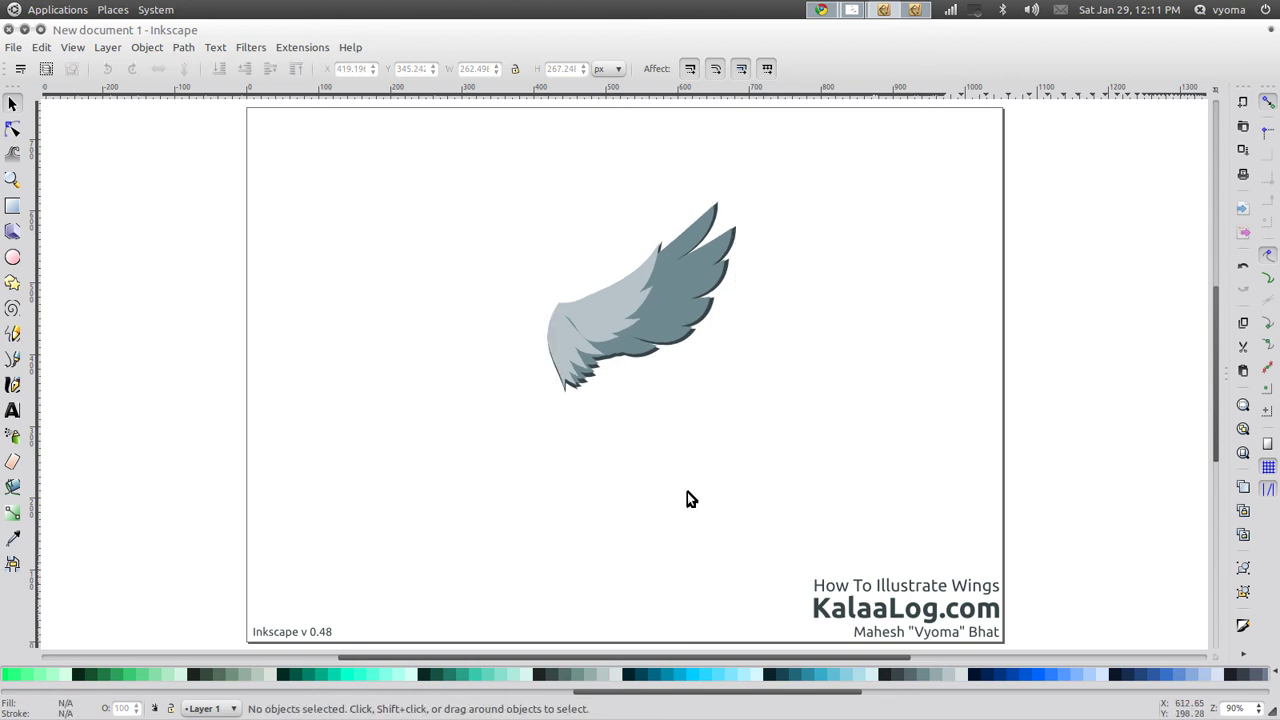
- Duplicate the wing group, flip it horizontally and place the mirrored wing on the left
{"action": "left_click", "coordinate": [570, 346]}
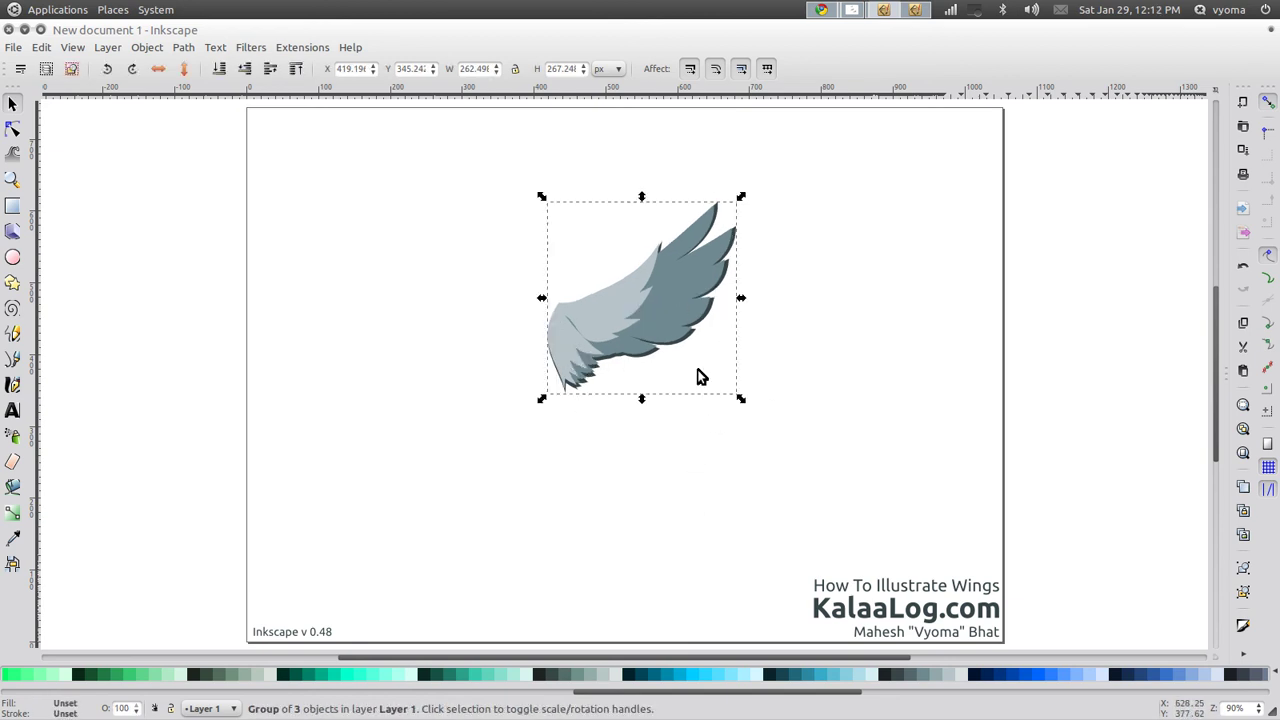
{"action": "key", "text": "ctrl+d"}
{"action": "key", "text": "h"}
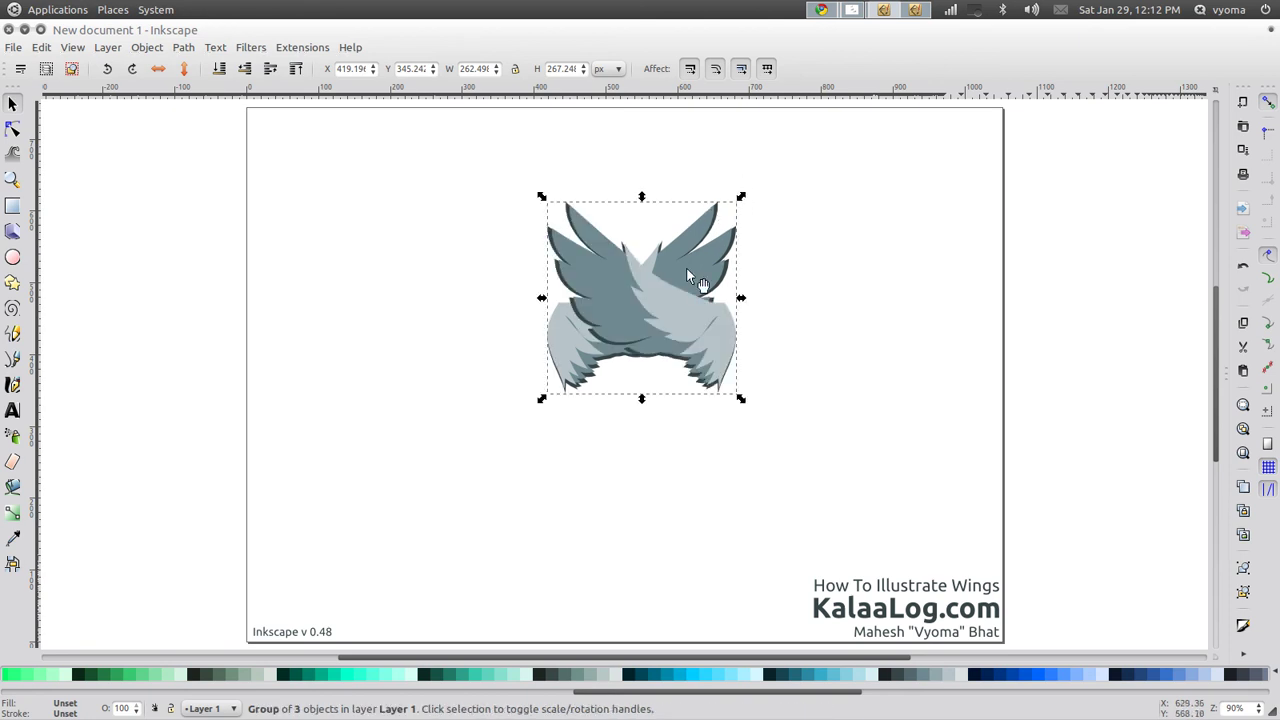
{"action": "left_click_drag", "start_coordinate": [665, 335], "coordinate": [520, 340]}
- Center both wings and scale the pair up to about 979 × 499 px across the page
{"action": "left_click_drag", "start_coordinate": [286, 115], "coordinate": [791, 455]}
{"action": "left_click_drag", "start_coordinate": [598, 342], "coordinate": [747, 364]}
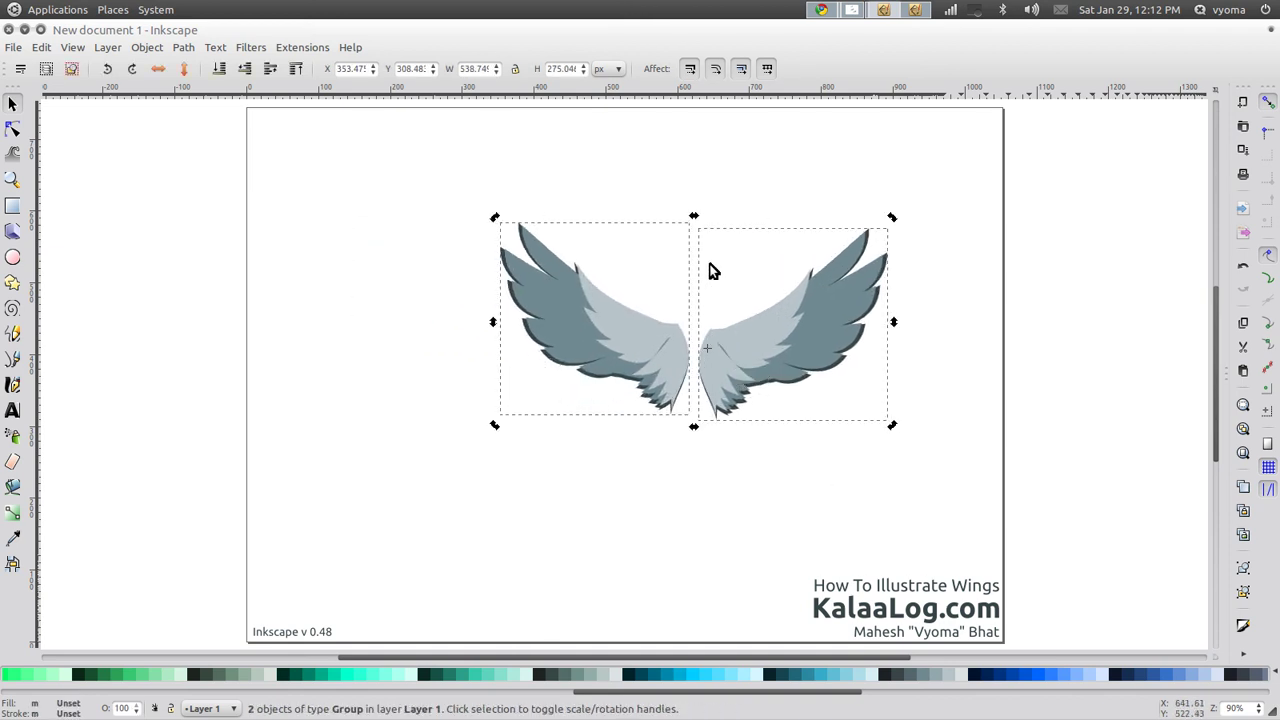
{"action": "left_click", "coordinate": [595, 290]}
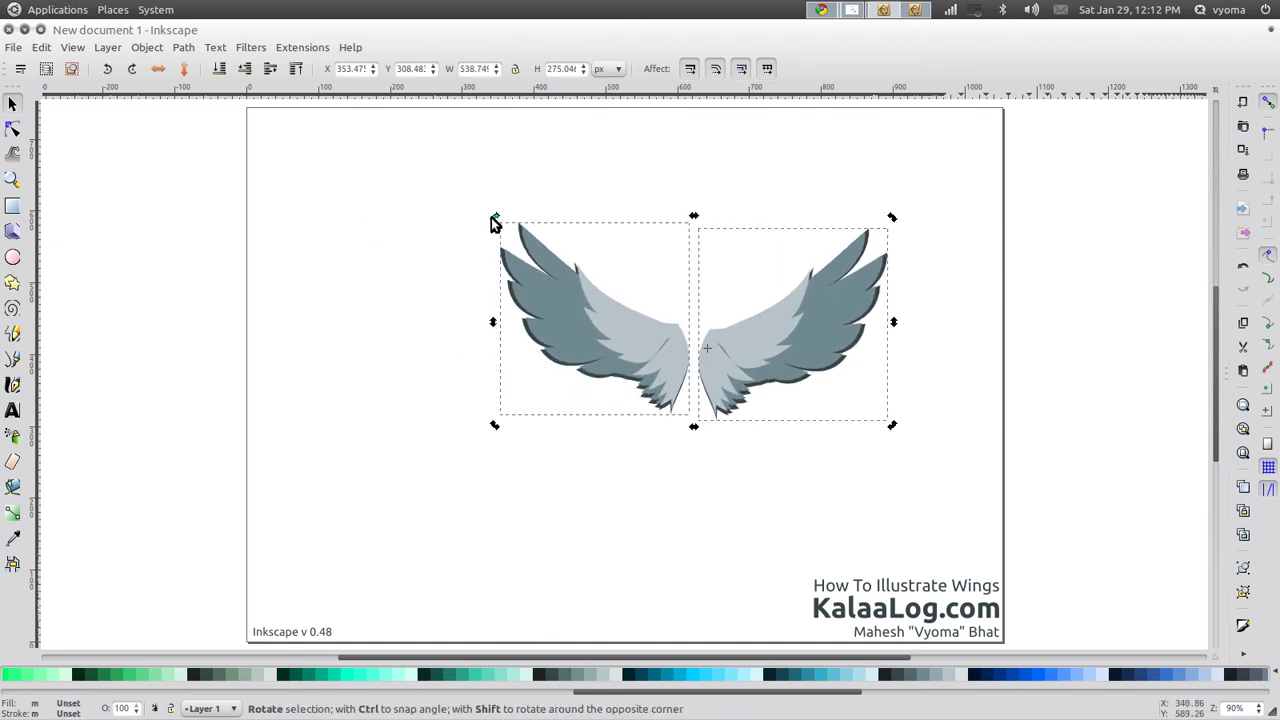
{"action": "left_click_drag", "start_coordinate": [492, 219], "coordinate": [487, 231]}
{"action": "key", "text": "Escape"}
{"action": "key", "text": "Escape"}
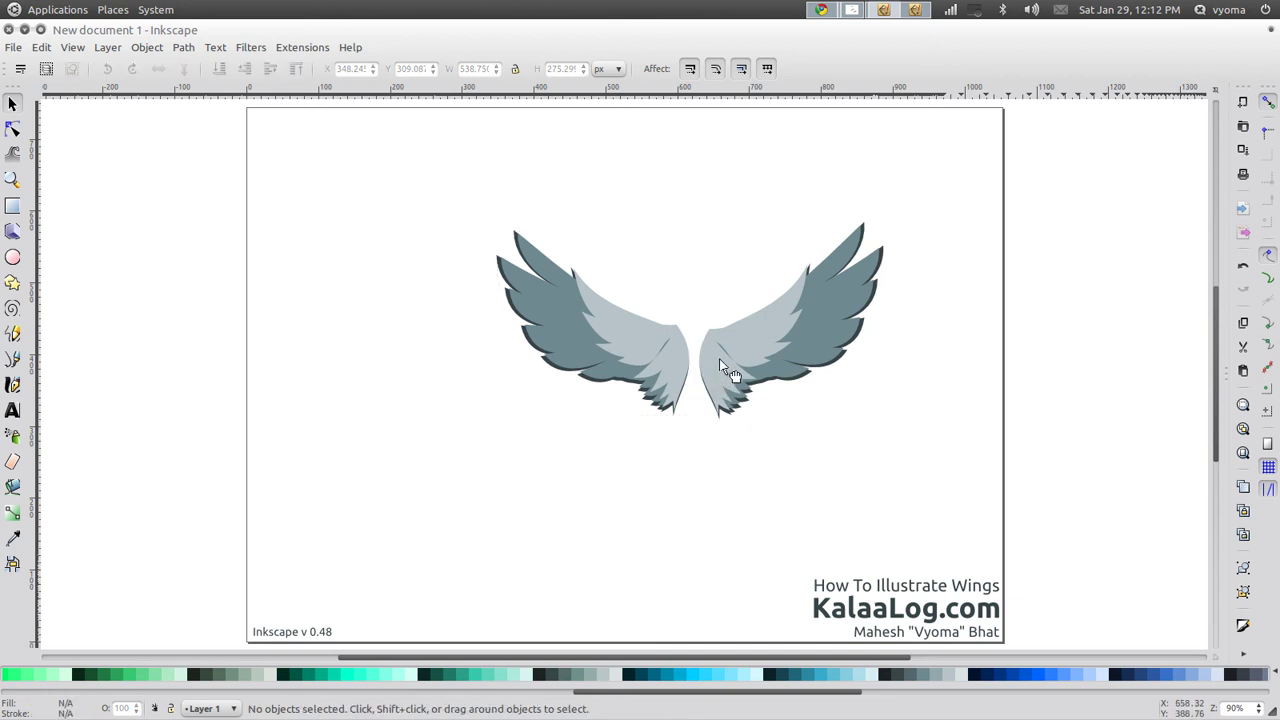
{"action": "left_click_drag", "start_coordinate": [719, 365], "coordinate": [726, 366]}
{"action": "key", "text": "Escape"}
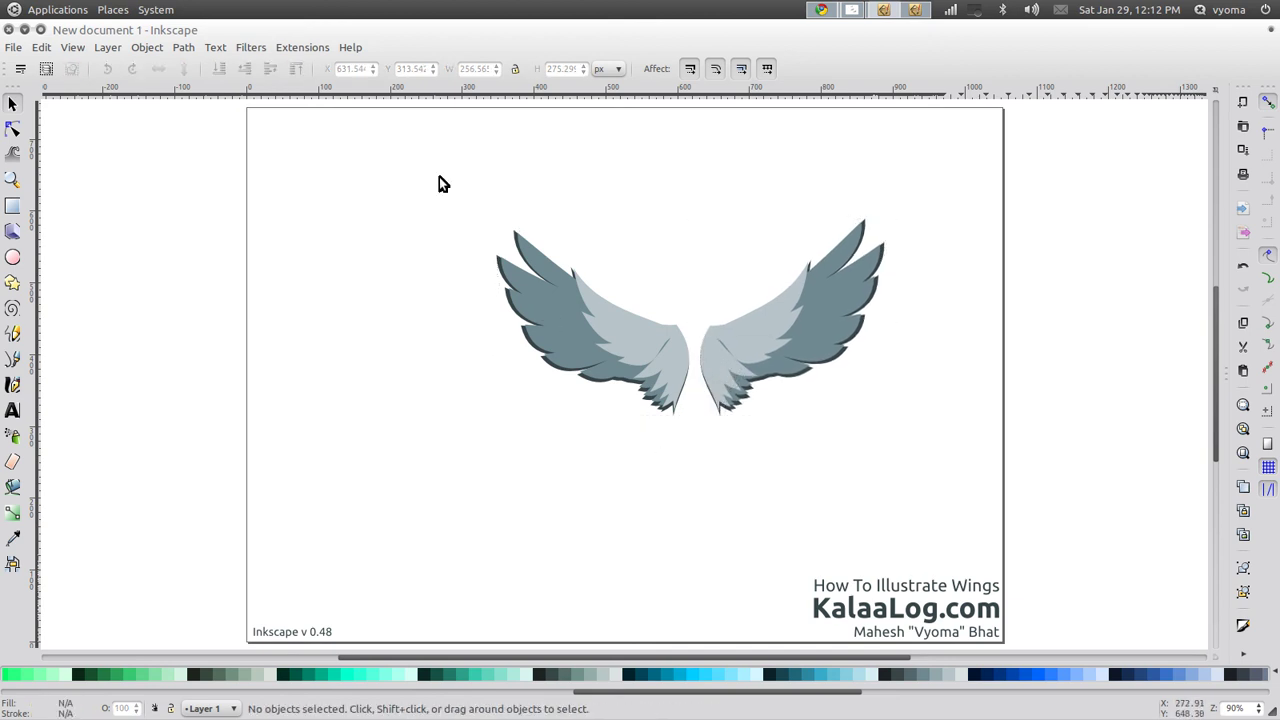
{"action": "left_click_drag", "start_coordinate": [437, 178], "coordinate": [894, 506]}
{"action": "left_click_drag", "start_coordinate": [704, 330], "coordinate": [506, 281]}
{"action": "left_click_drag", "start_coordinate": [677, 342], "coordinate": [1003, 531]}
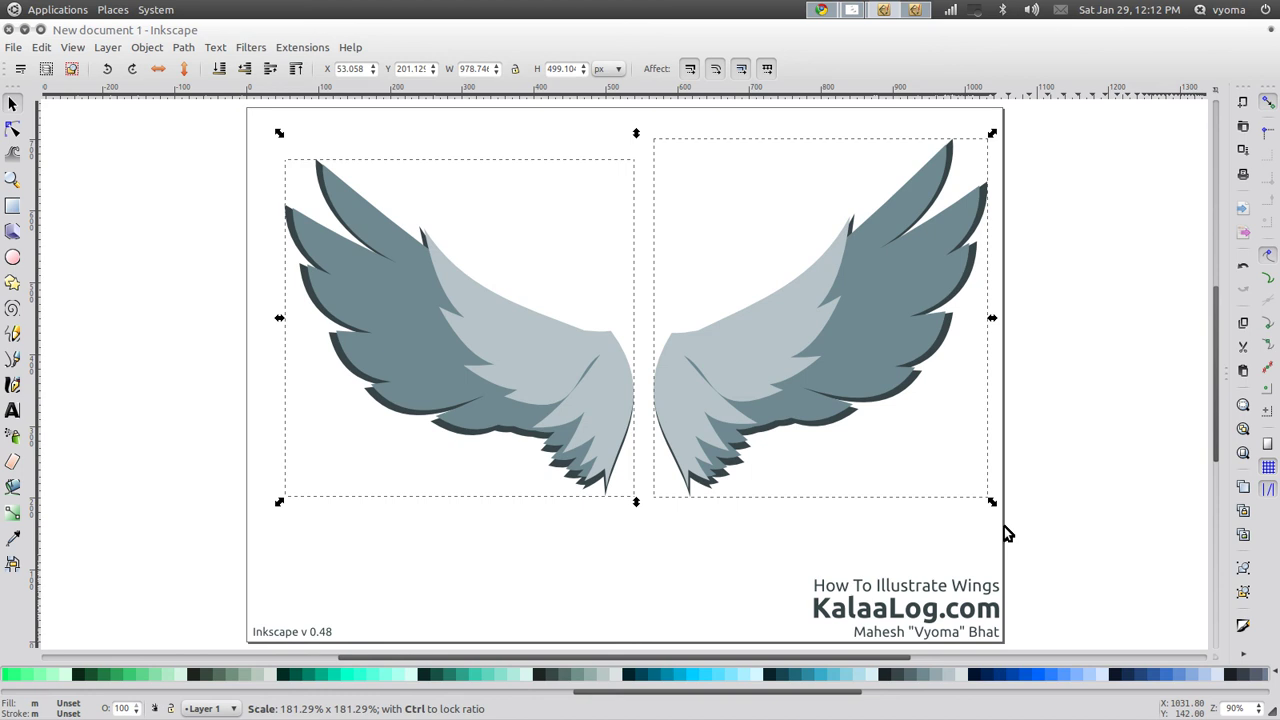
- Switch from Inkscape to the Chrome window showing the kalaalog.com/about page
{"action": "left_click", "coordinate": [1085, 490]}
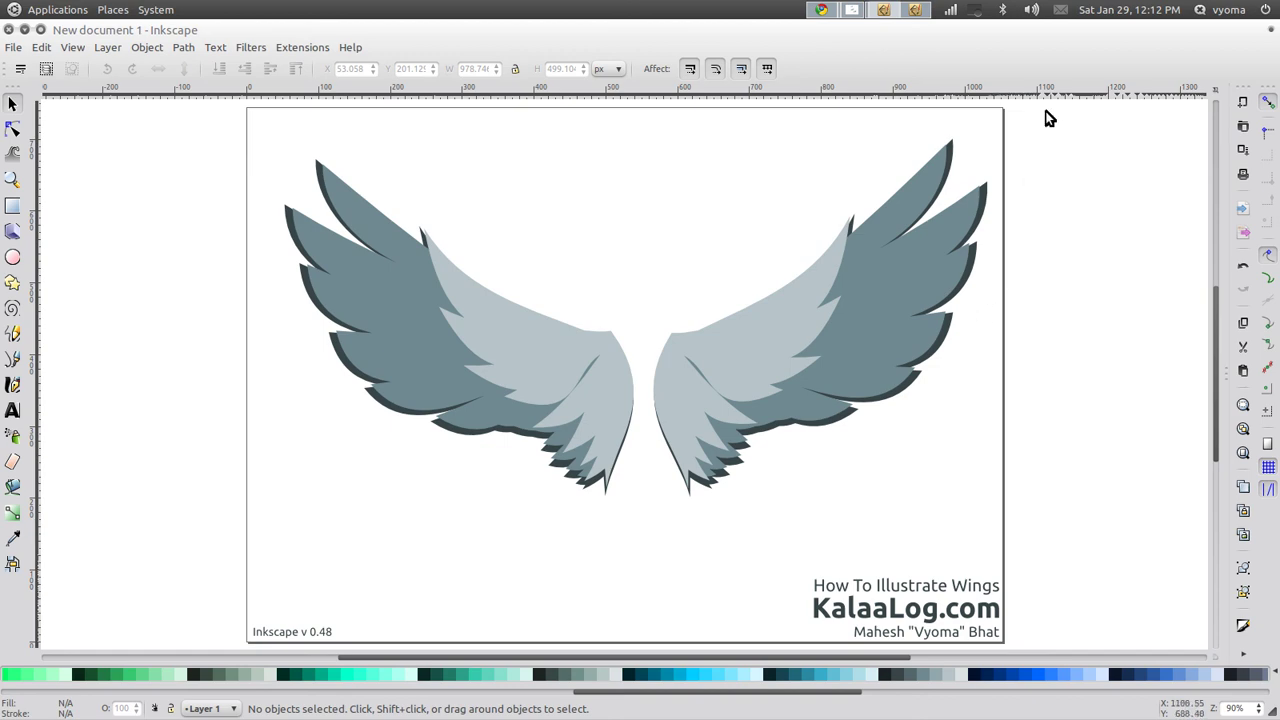
{"action": "left_click", "coordinate": [820, 10]}
{"action": "left_click", "coordinate": [805, 360]}
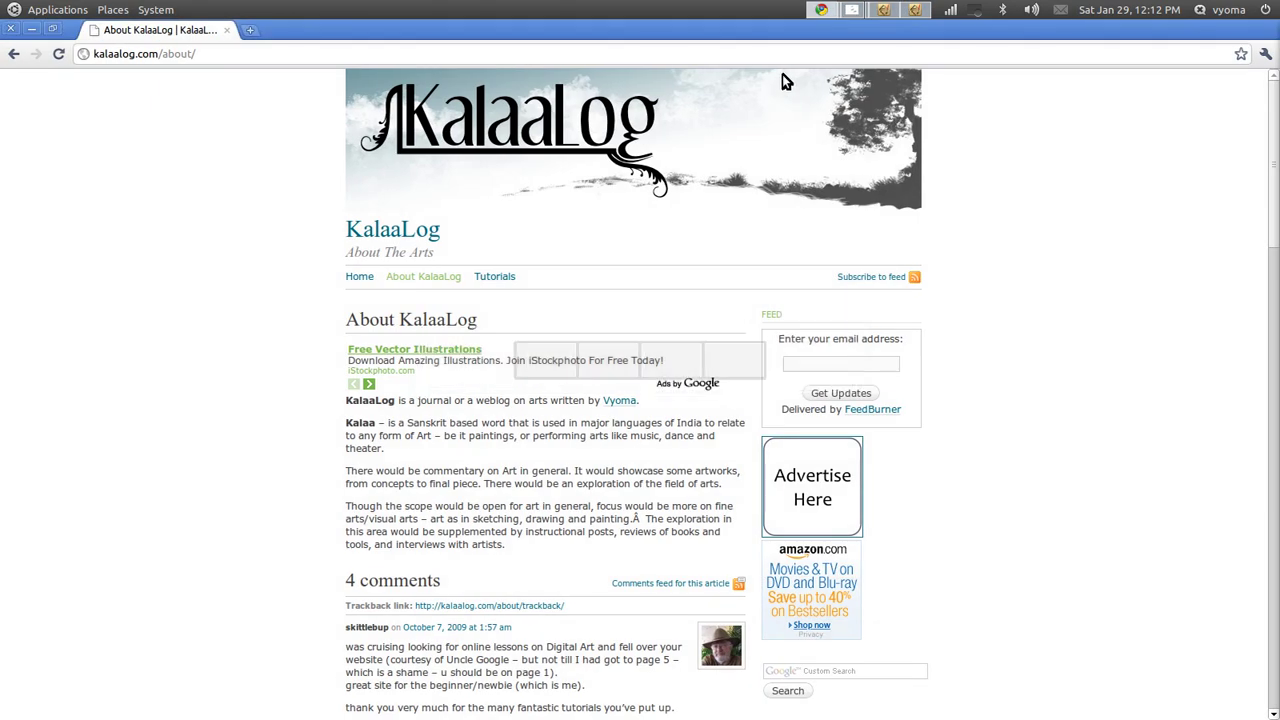
{"action": "left_click", "coordinate": [977, 10]}
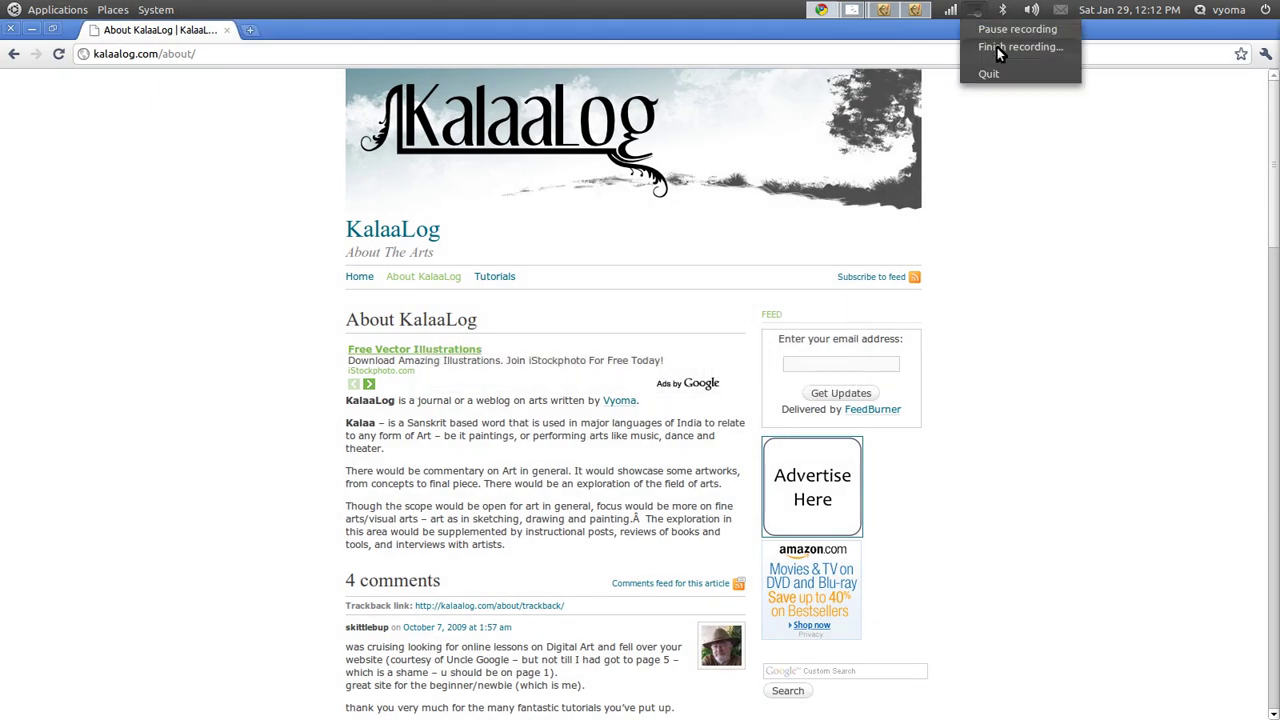